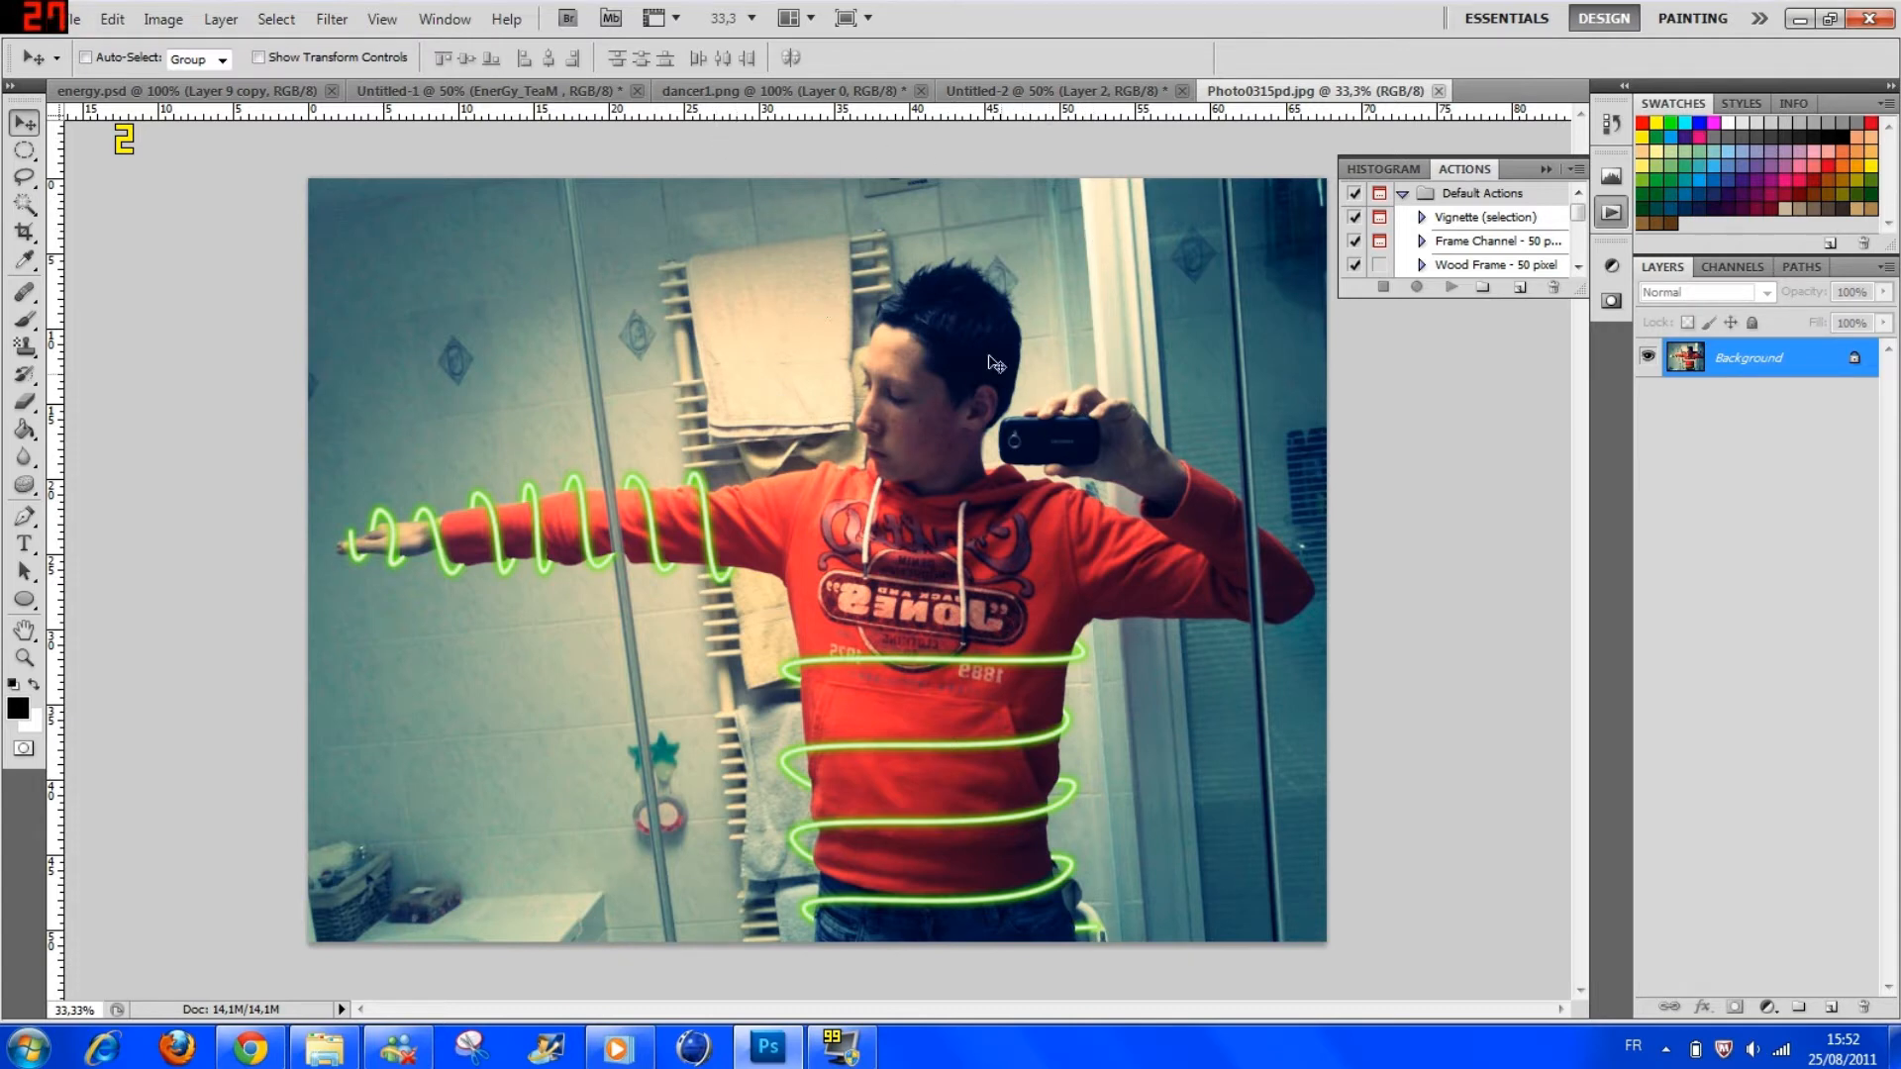
Step: Switch to the Untitled-2 dancer document and unlock the transparent pixels of Layer 2
left_click(1081, 86)
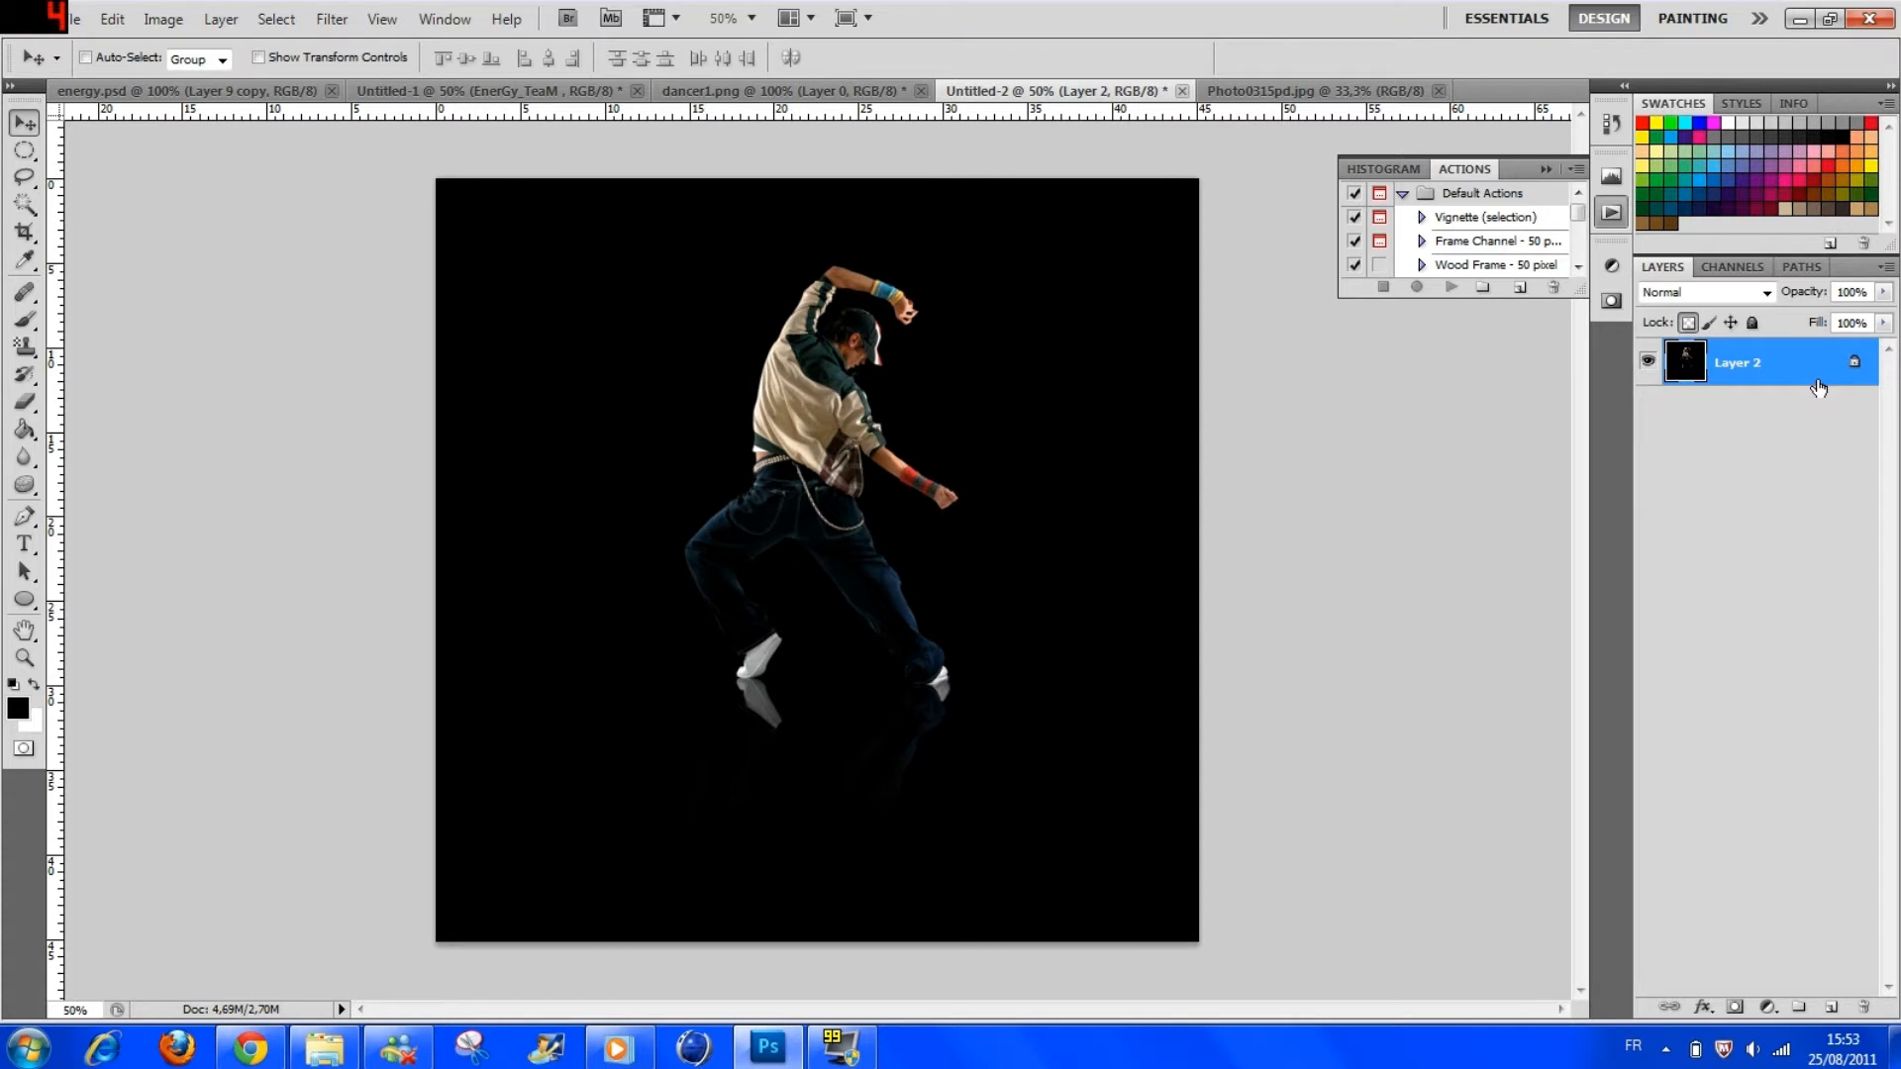
double_click(1851, 368)
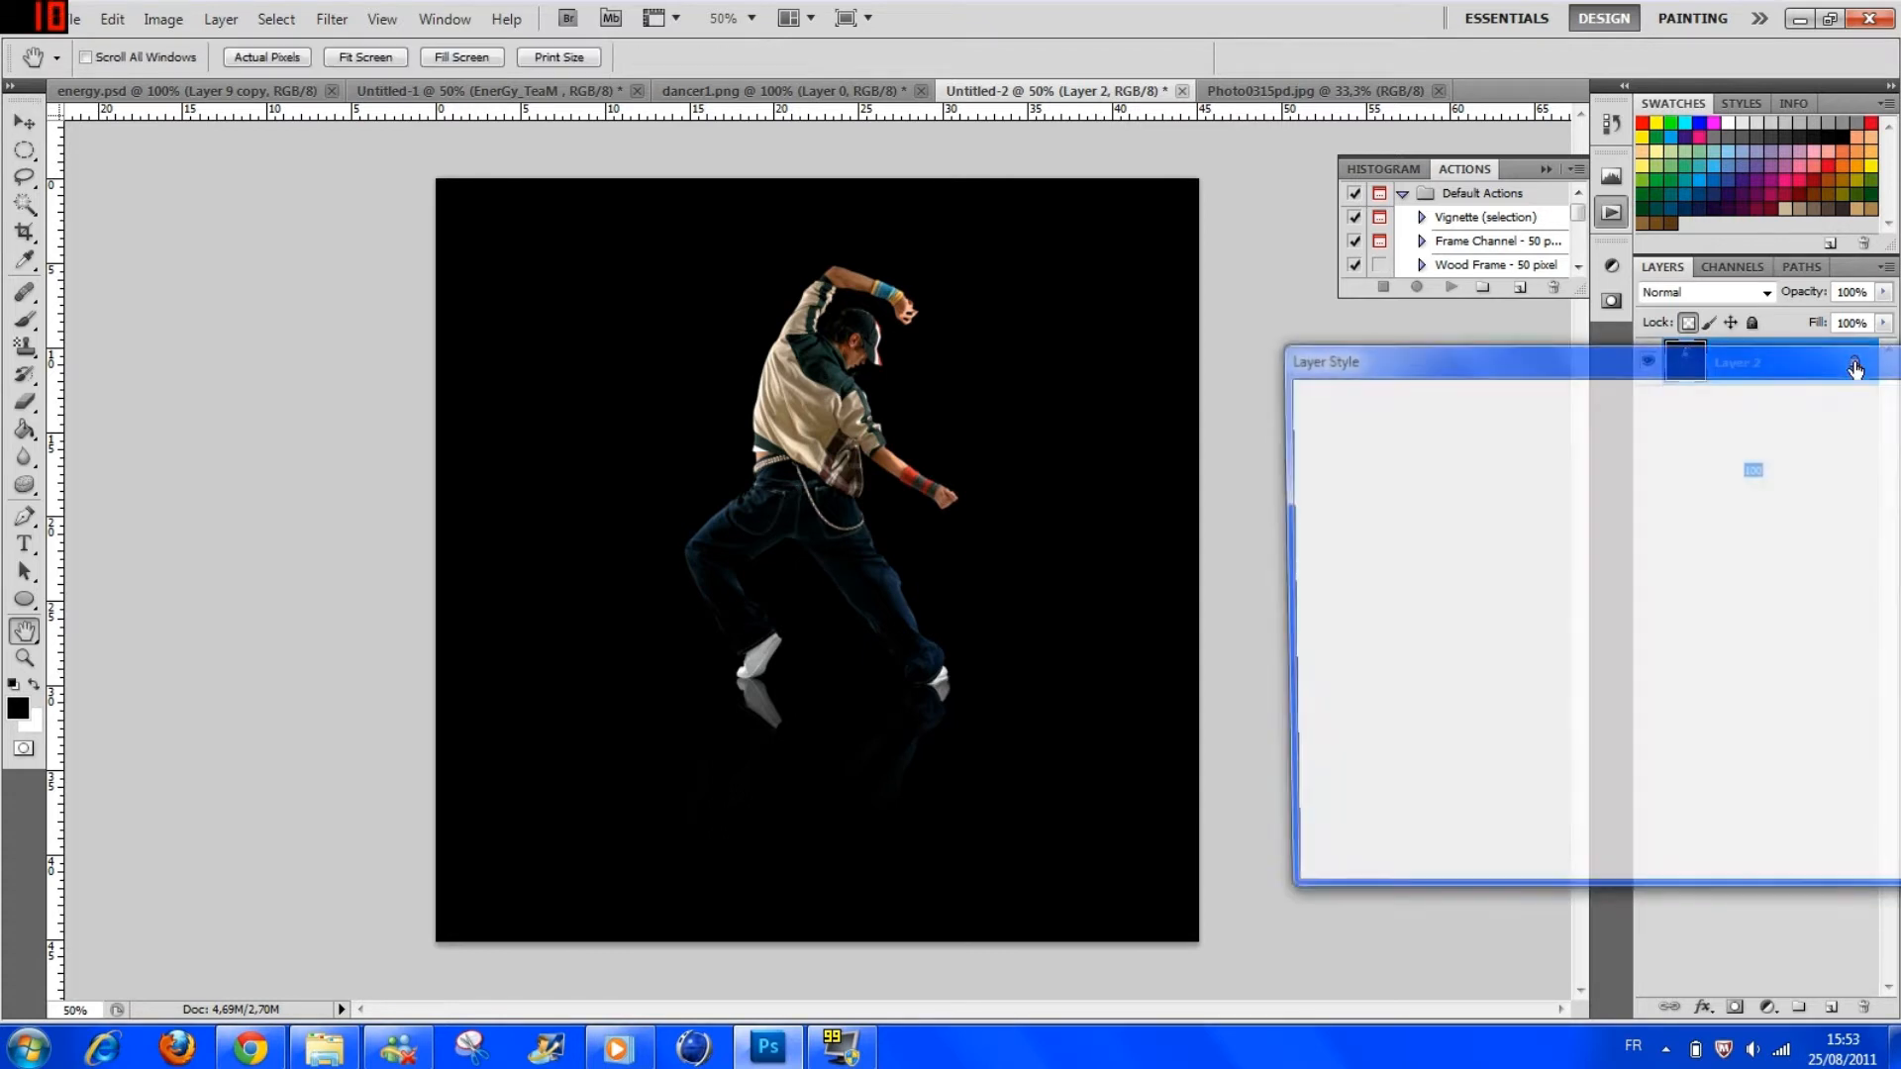
left_click(1889, 401)
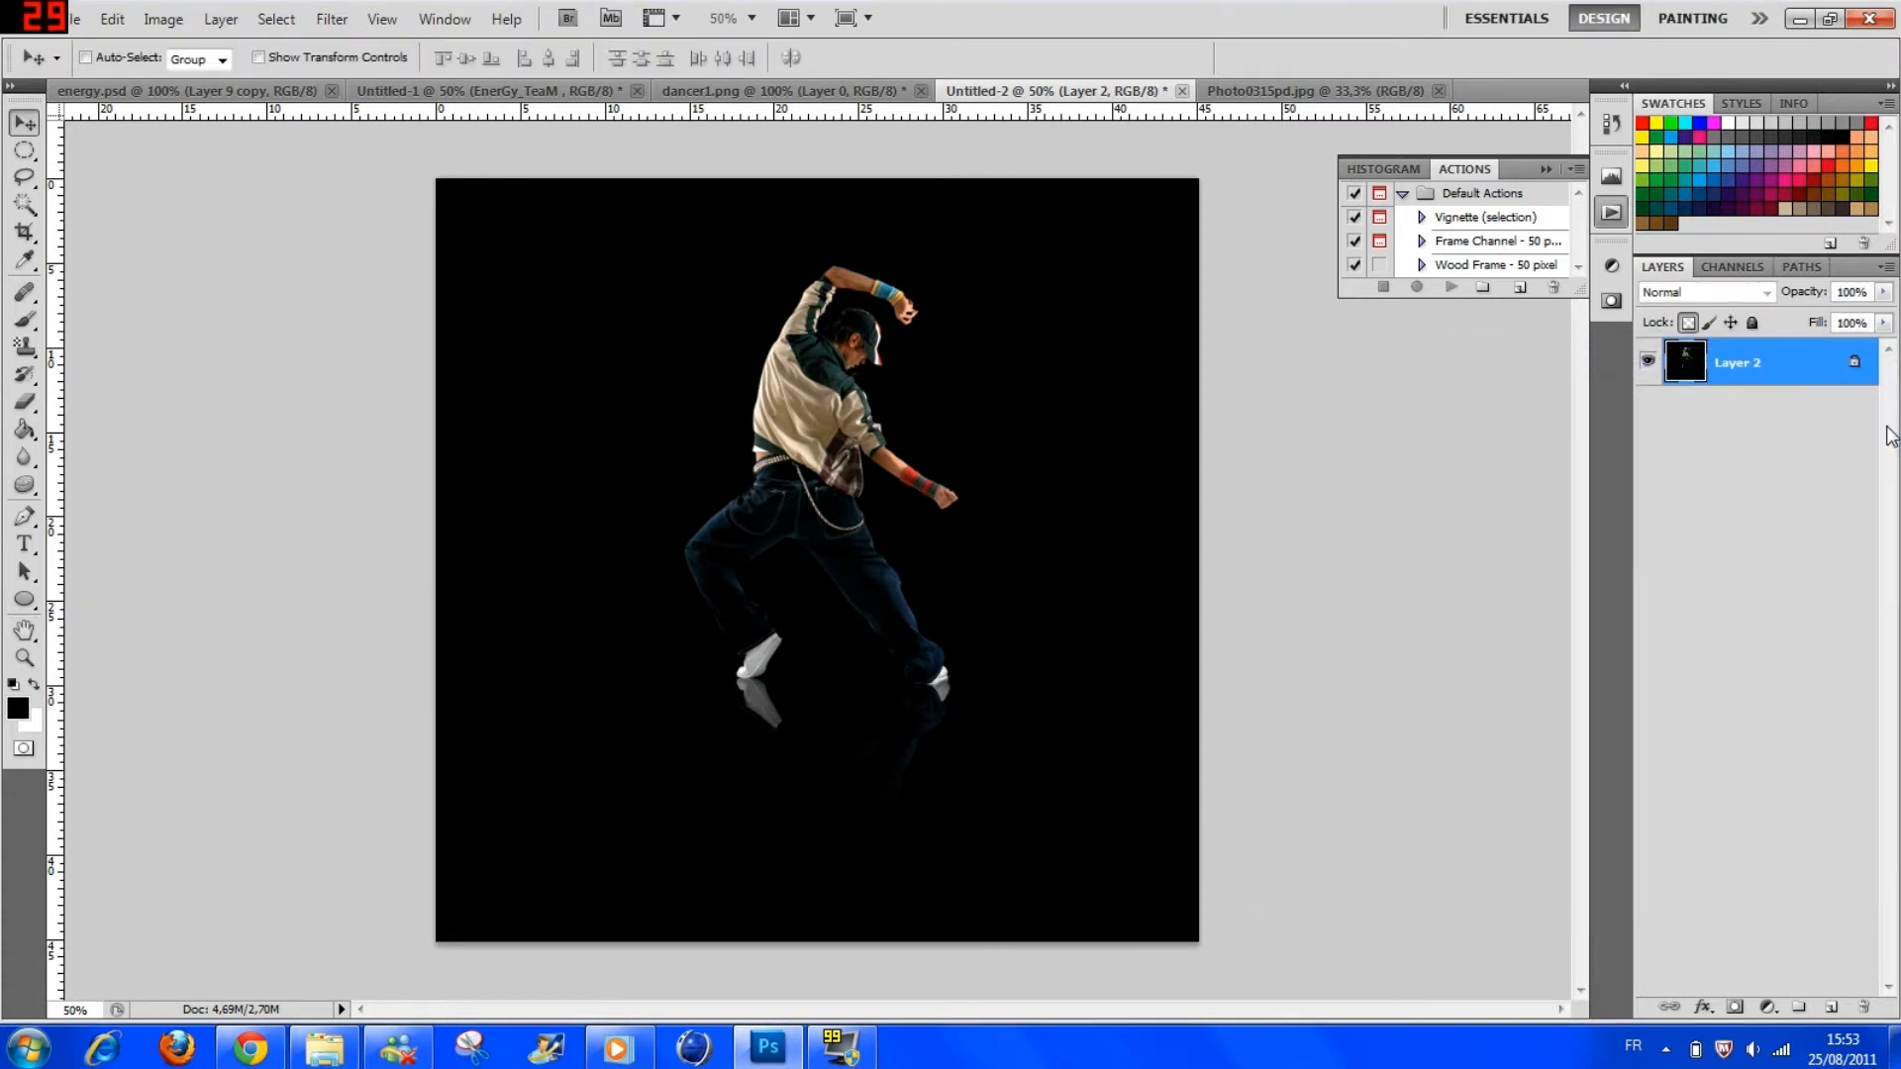
left_click(1688, 327)
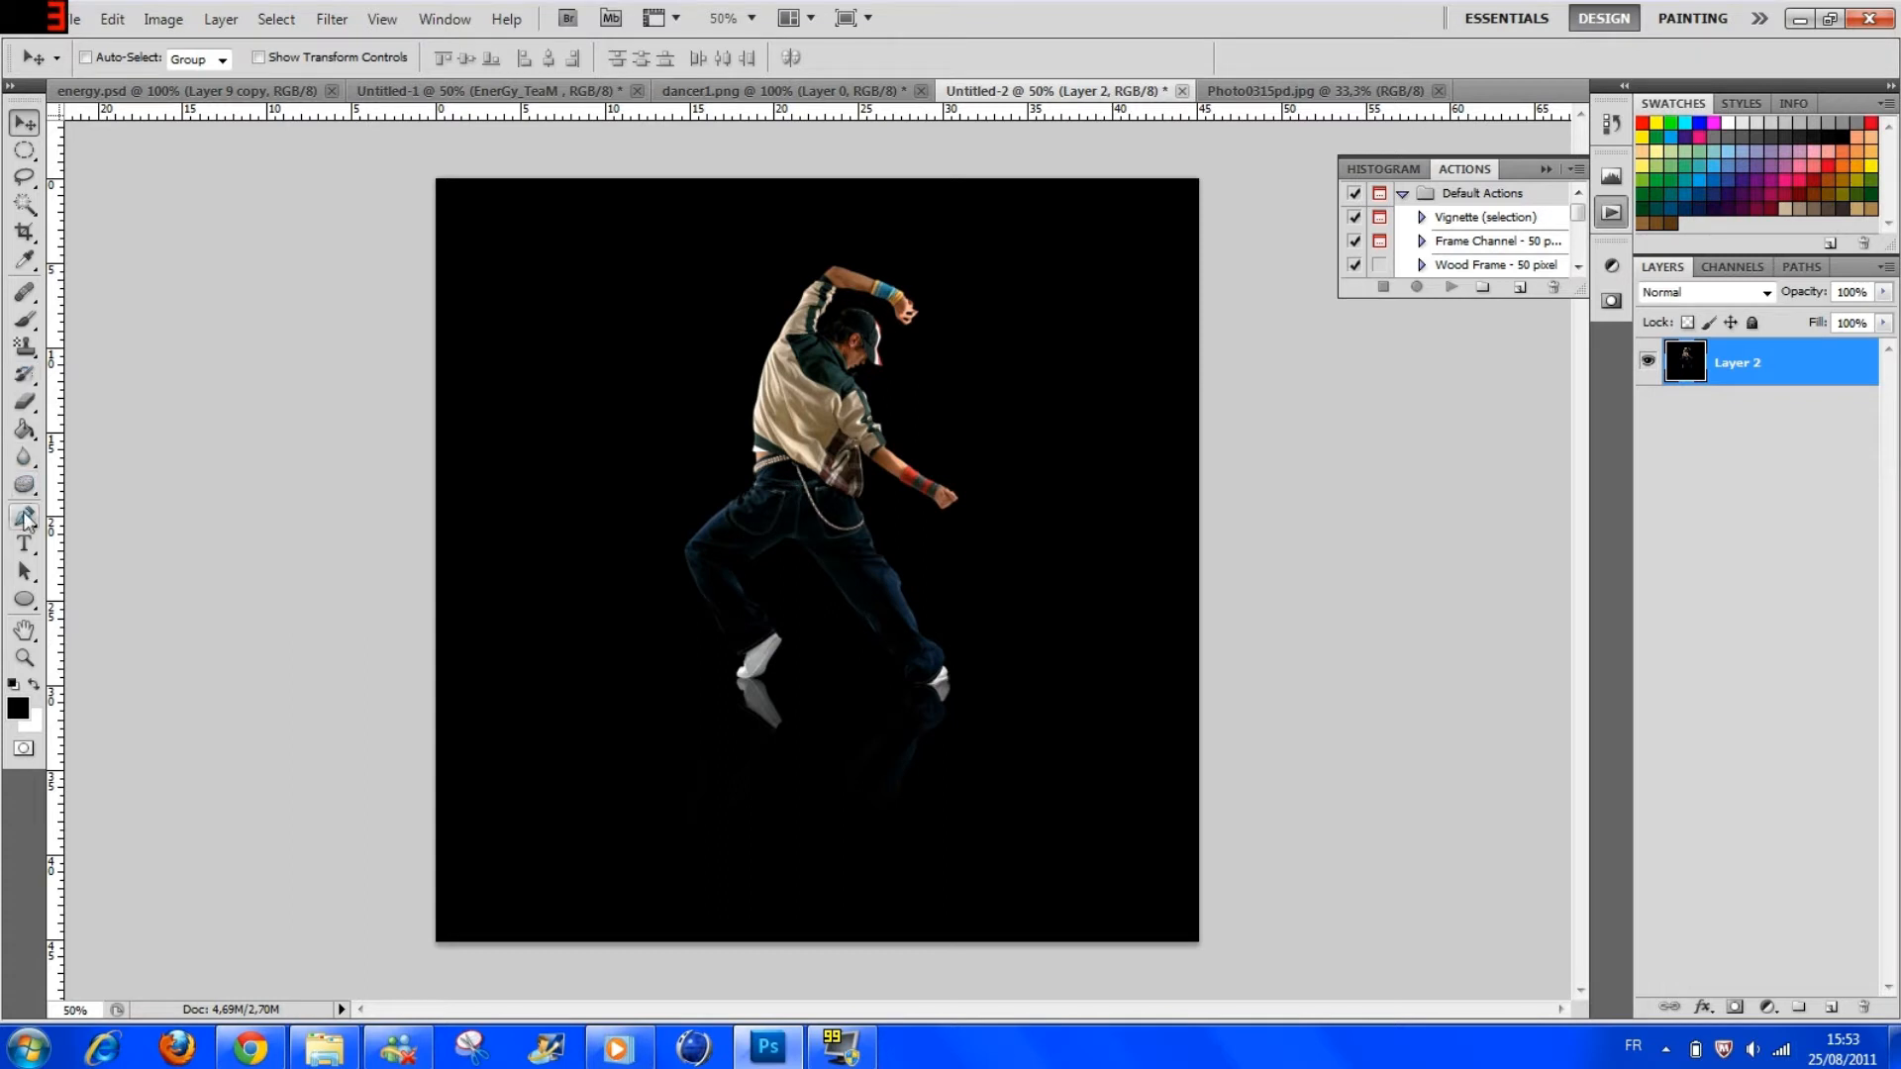
Step: Add a new empty layer above Layer 2 and activate the standard Pen Tool
left_click(25, 516)
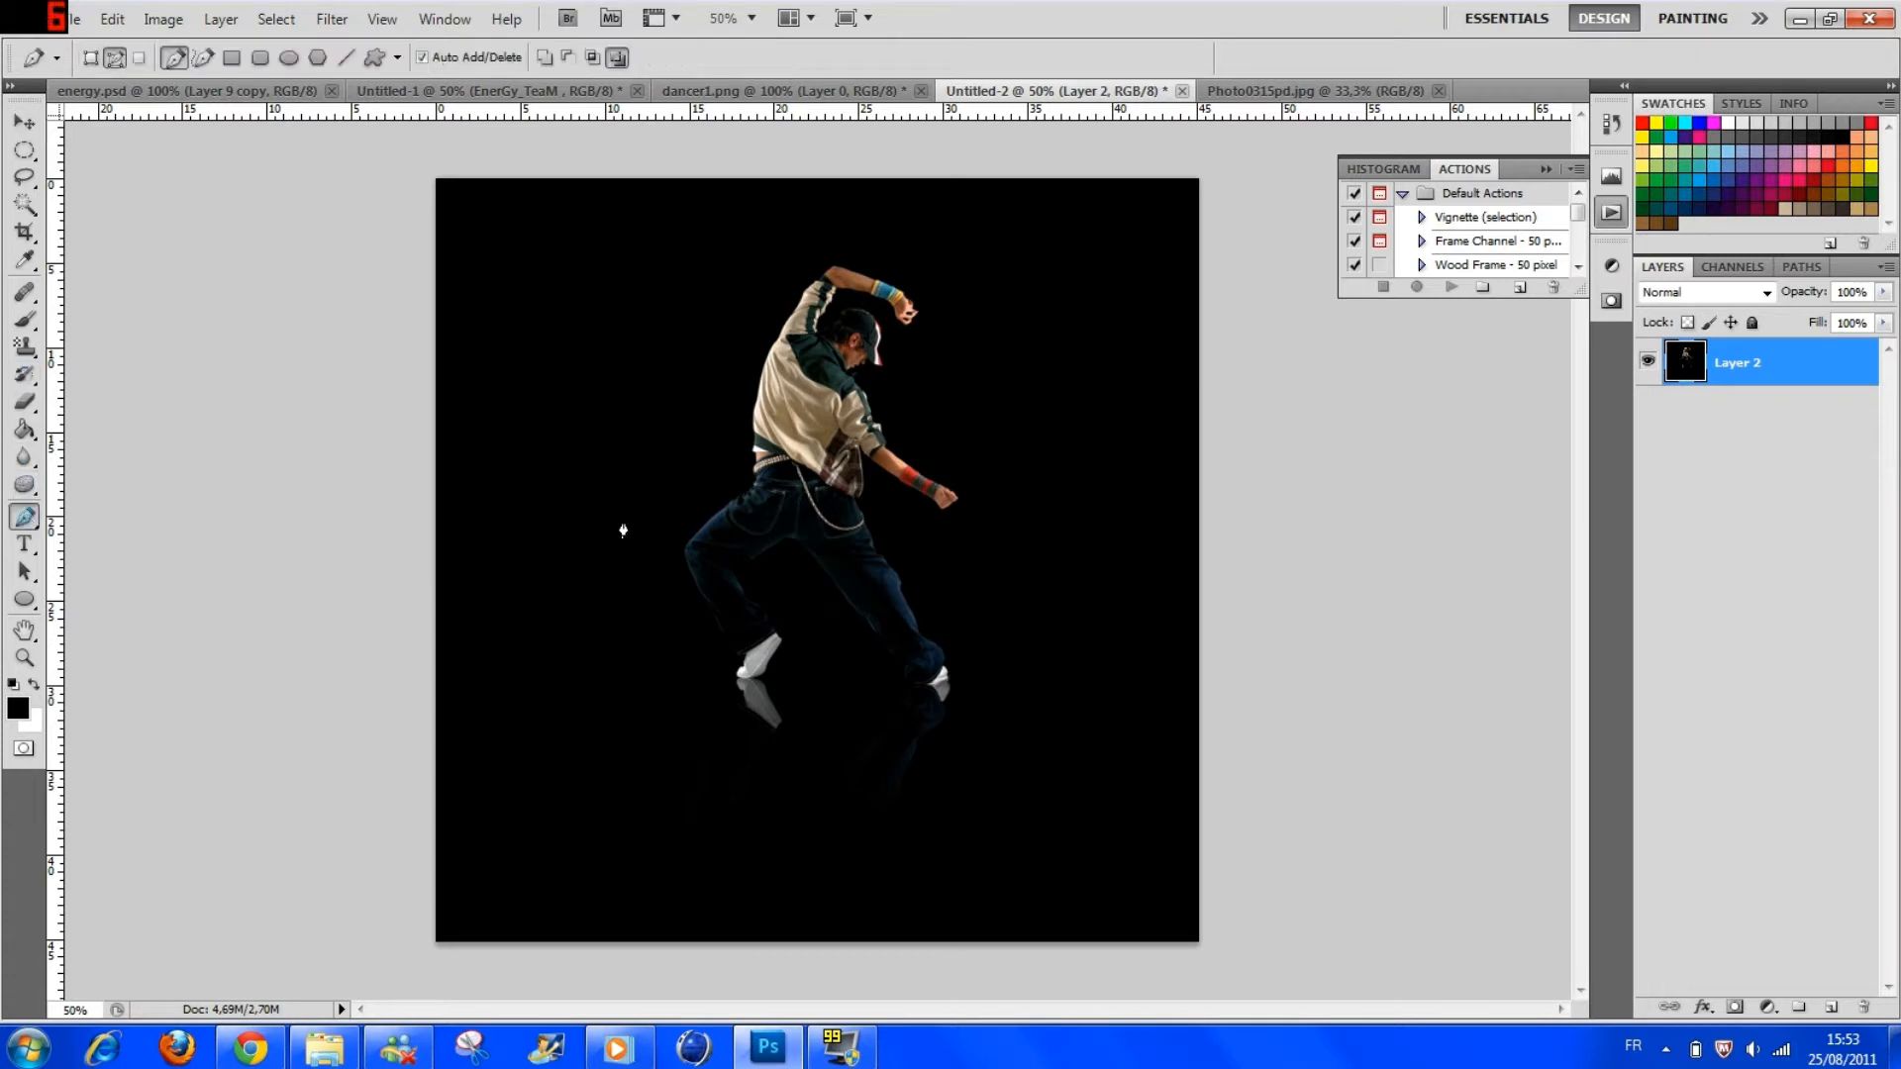
left_click(1827, 1012)
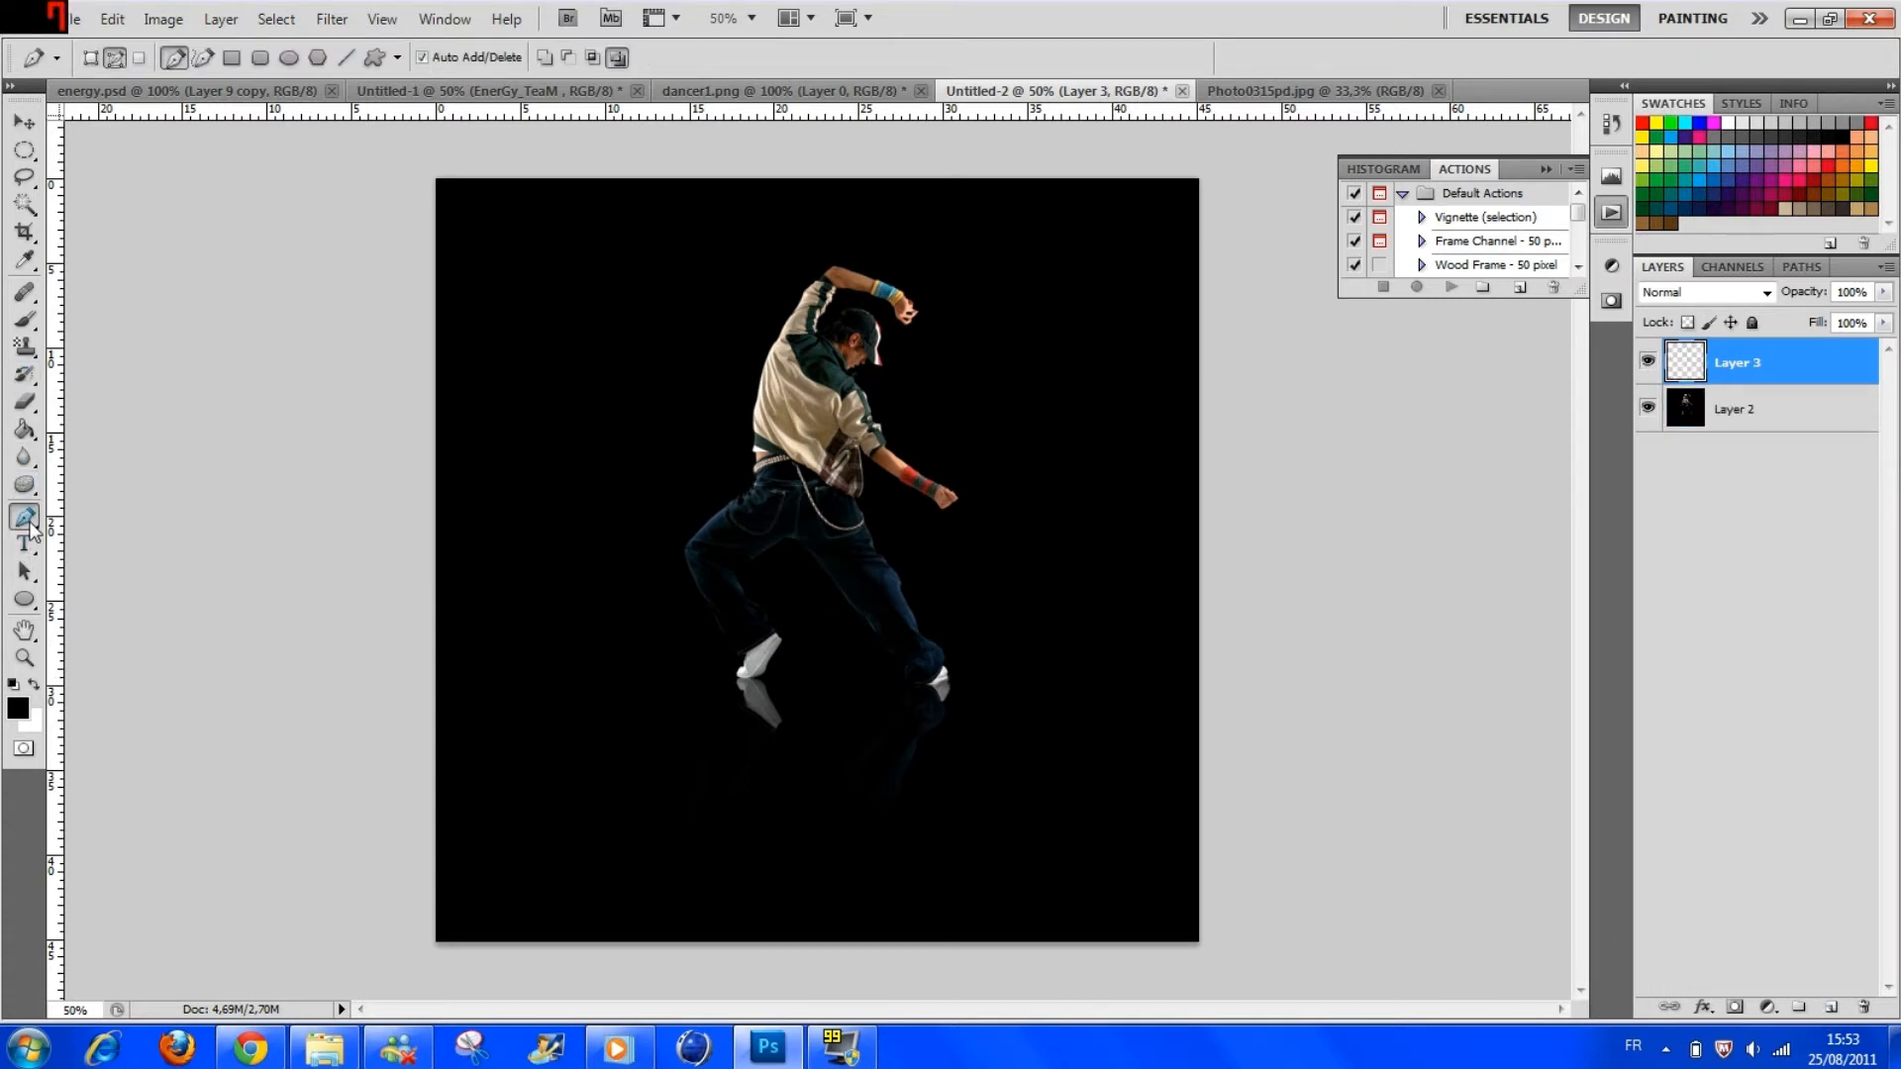
right_click(29, 523)
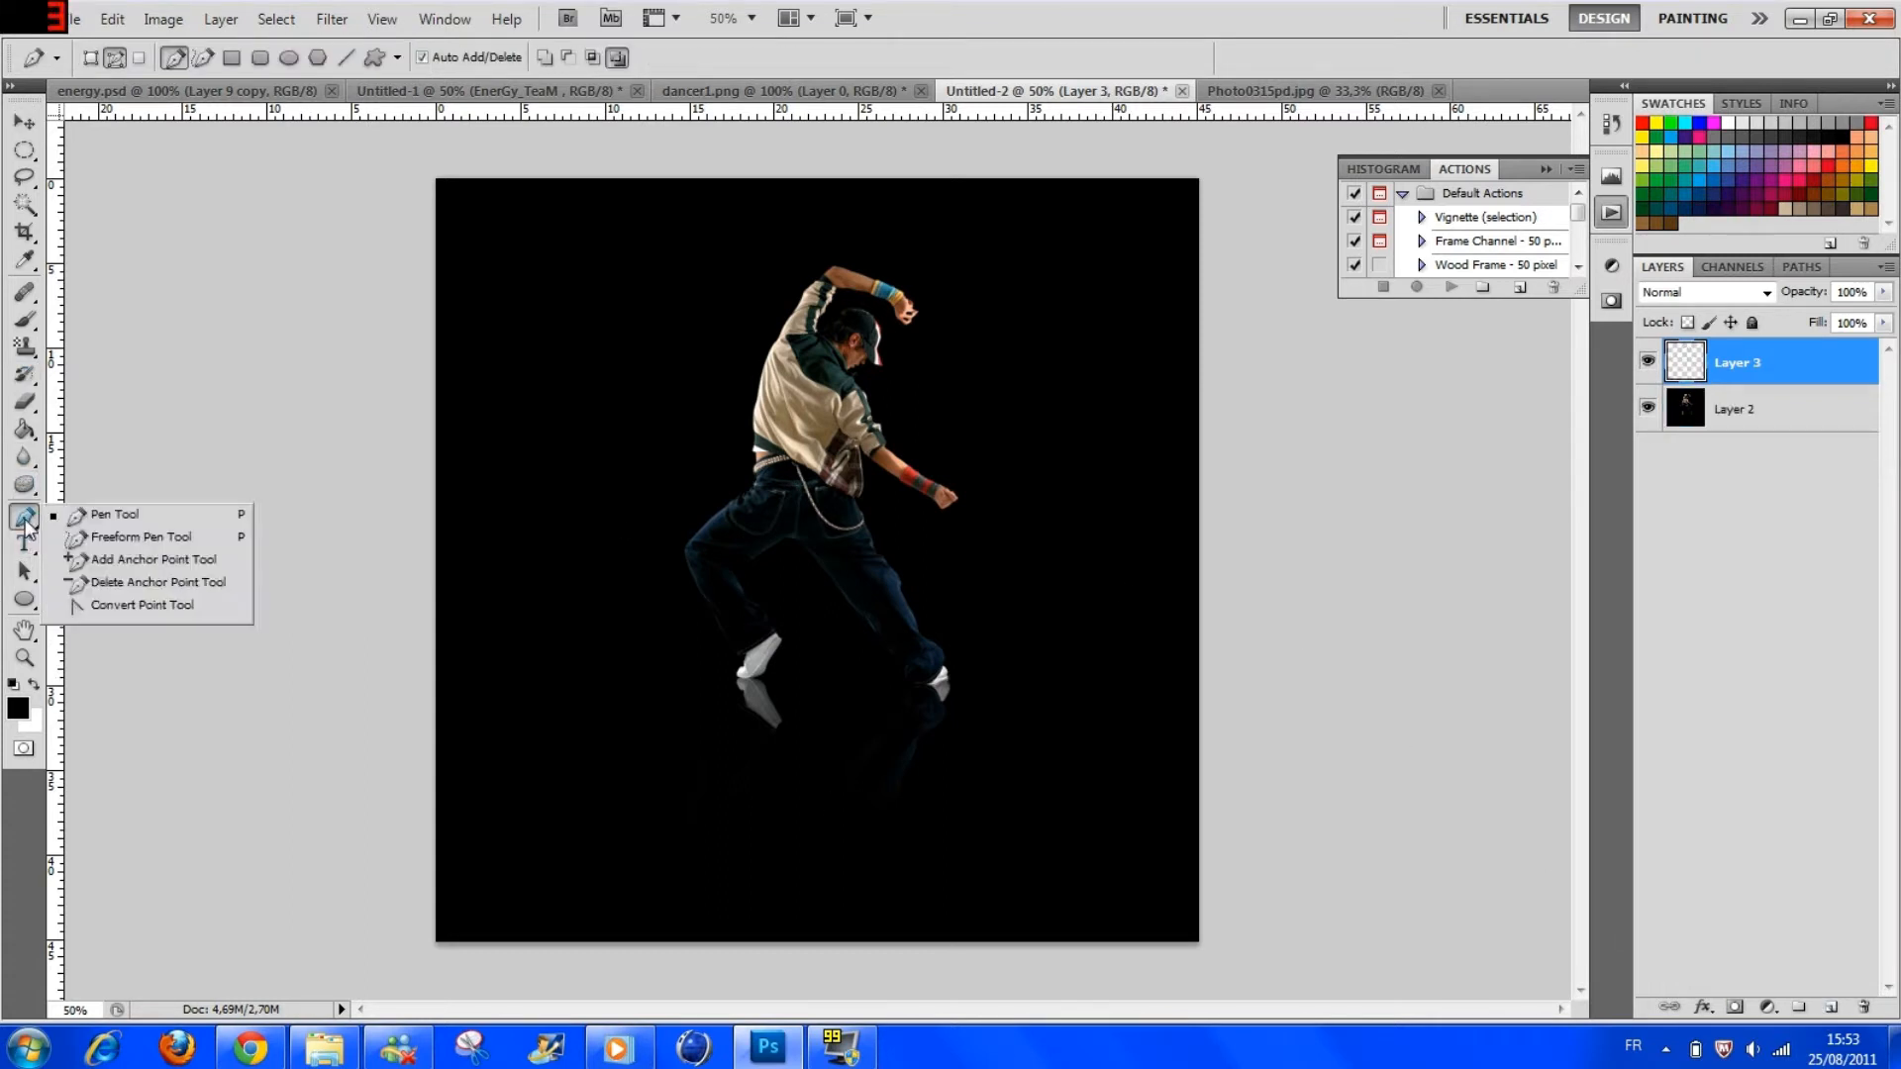
left_click(97, 518)
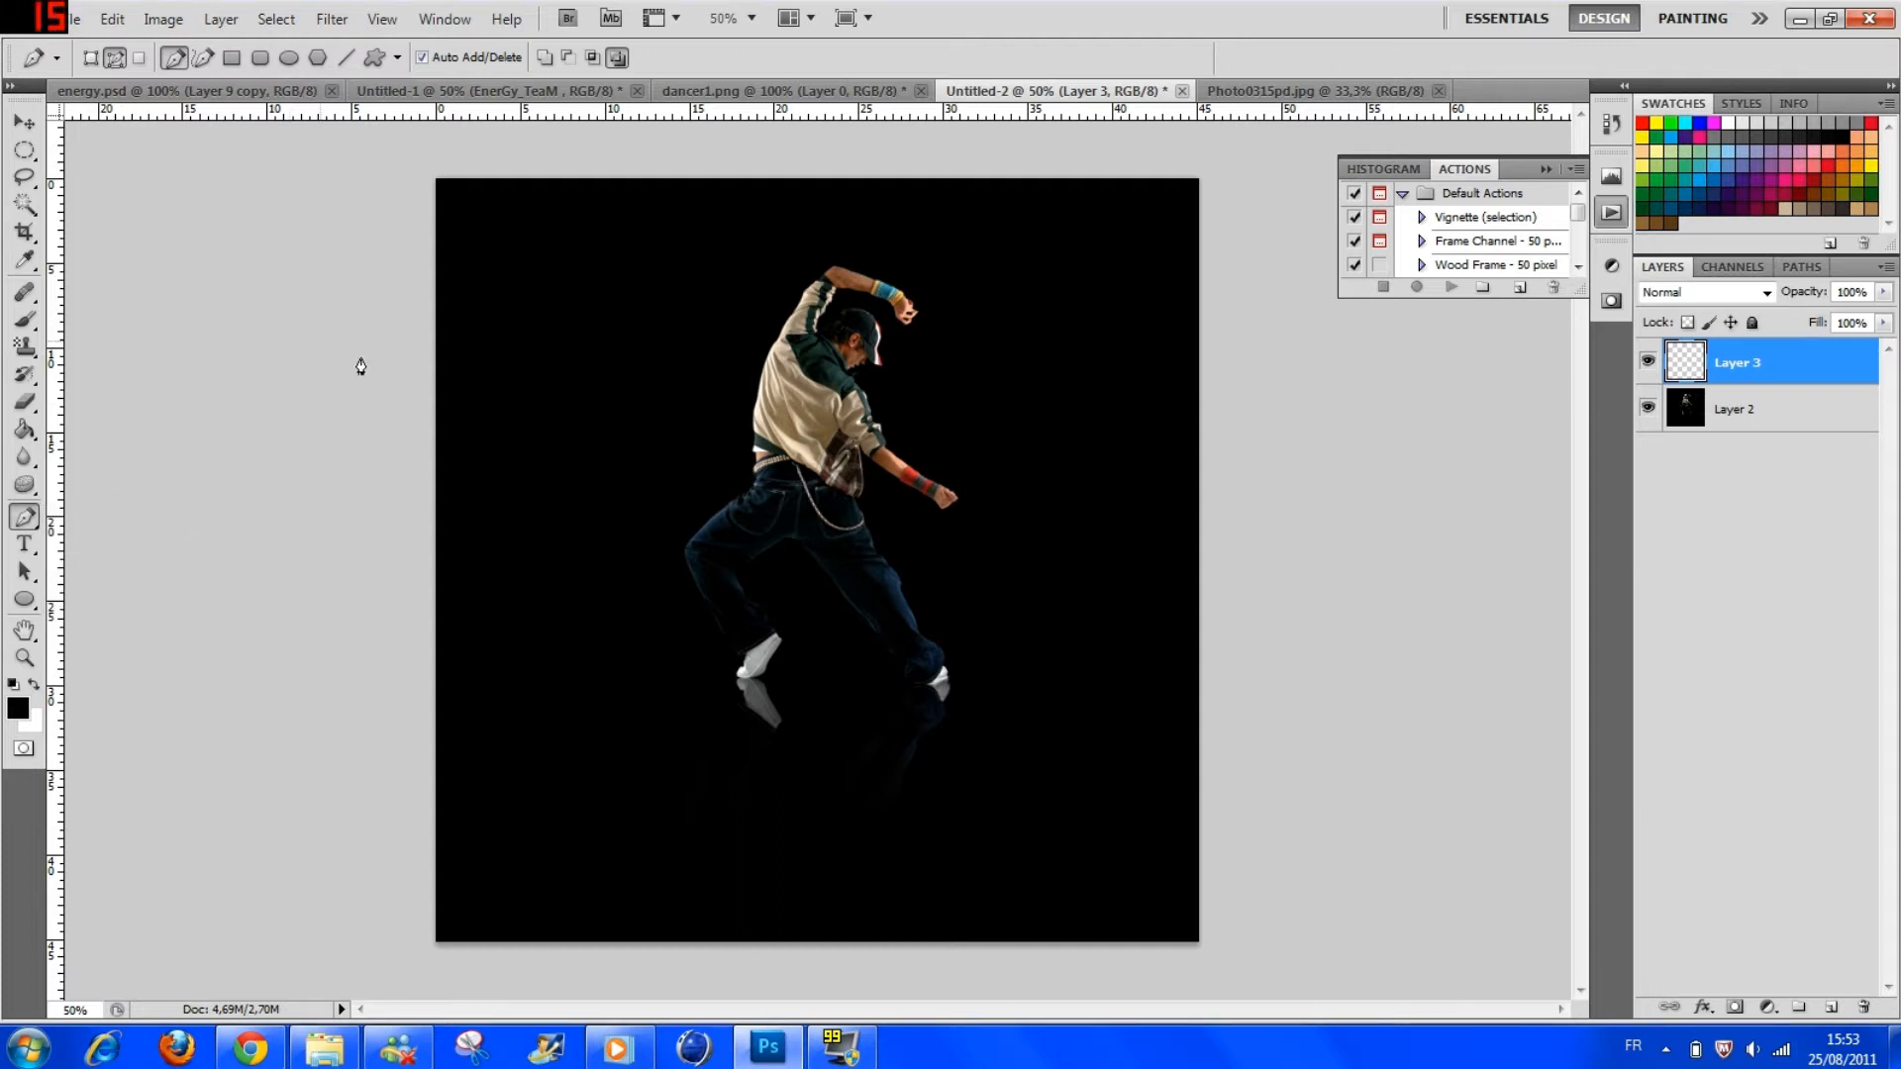
Step: Draw an open, curved zigzag path winding around the dancer's bent leg from beside the hip down to the foot
left_click(710, 490)
left_click_drag(765, 555, 704, 564)
mouse_move(766, 553)
left_mouse_down()
mouse_move(782, 552)
mouse_move(765, 559)
left_mouse_up()
mouse_move(825, 551)
left_mouse_down()
mouse_move(831, 532)
mouse_move(838, 550)
left_mouse_up()
left_click_drag(677, 567, 655, 540)
left_click_drag(677, 568, 758, 611)
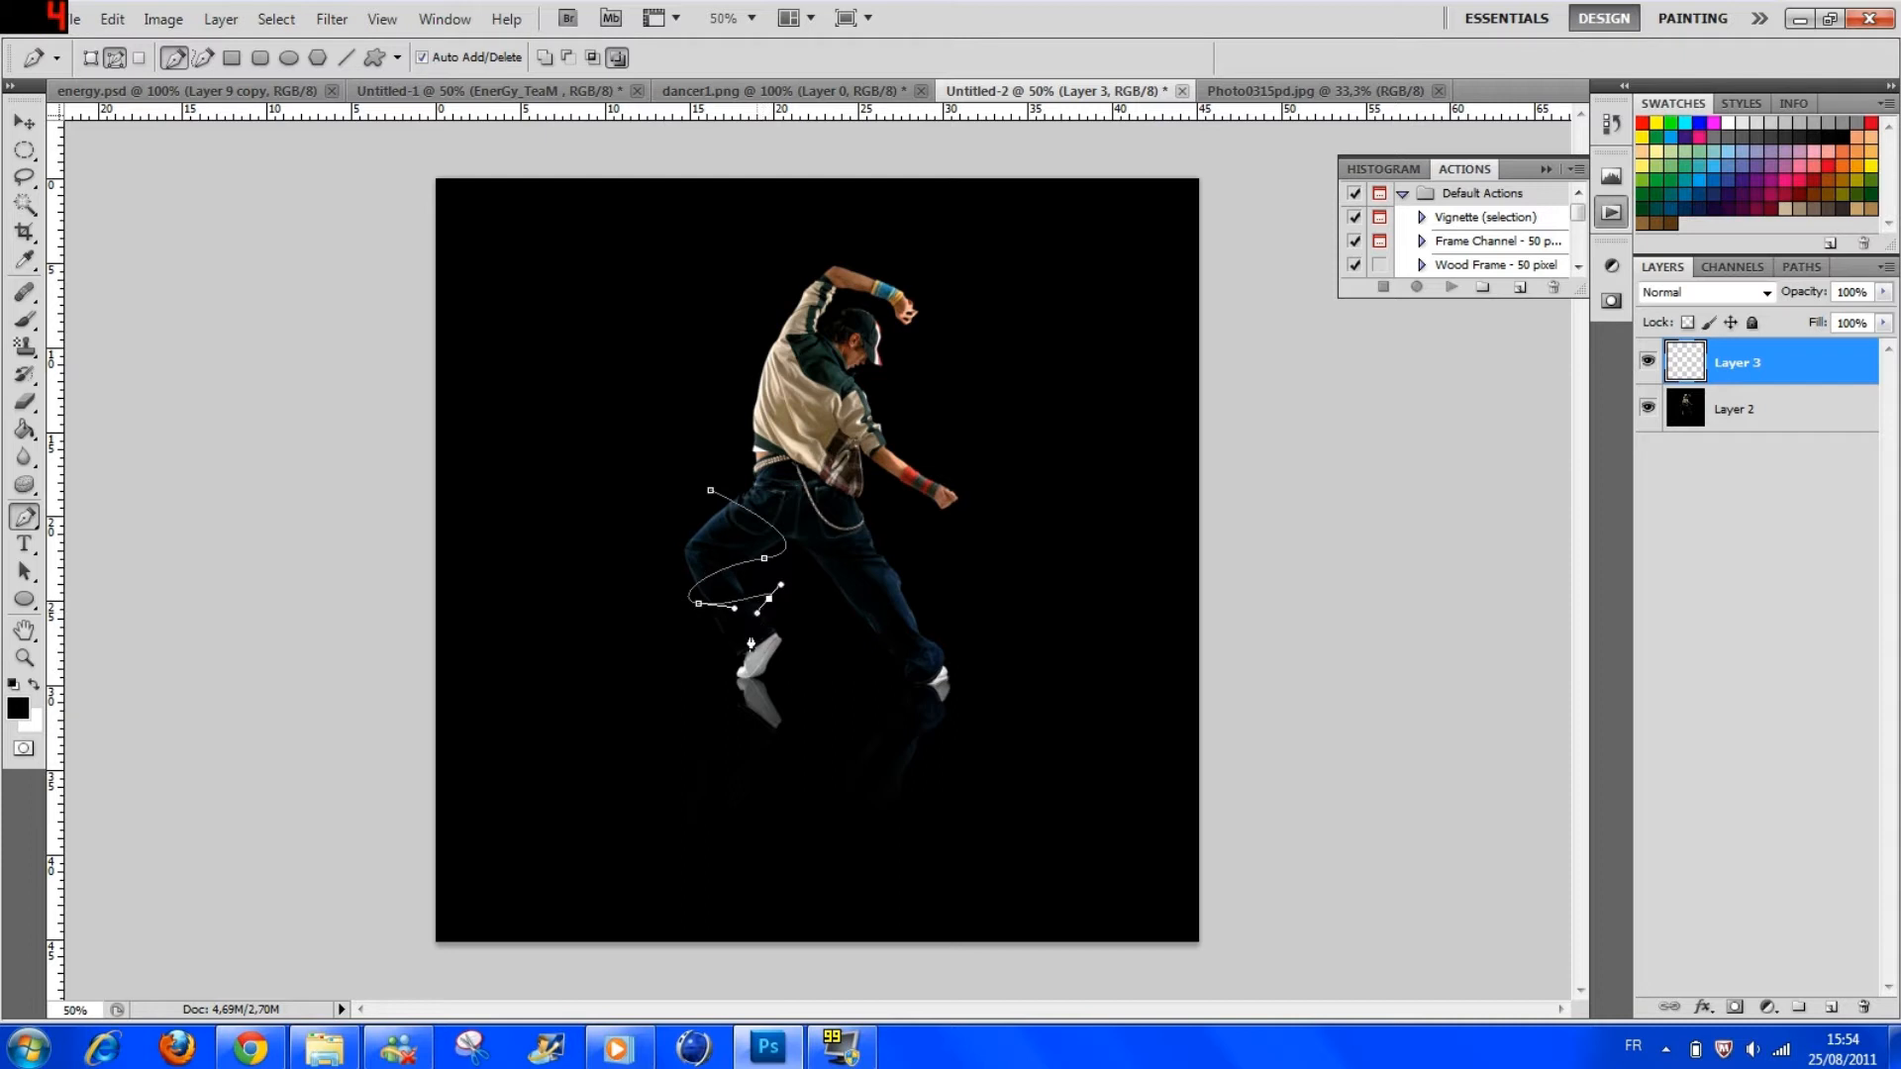
left_click_drag(717, 675, 698, 672)
Step: Set the Brush to the soft round 9 px preset with 0% hardness
left_click(26, 321)
right_click(649, 285)
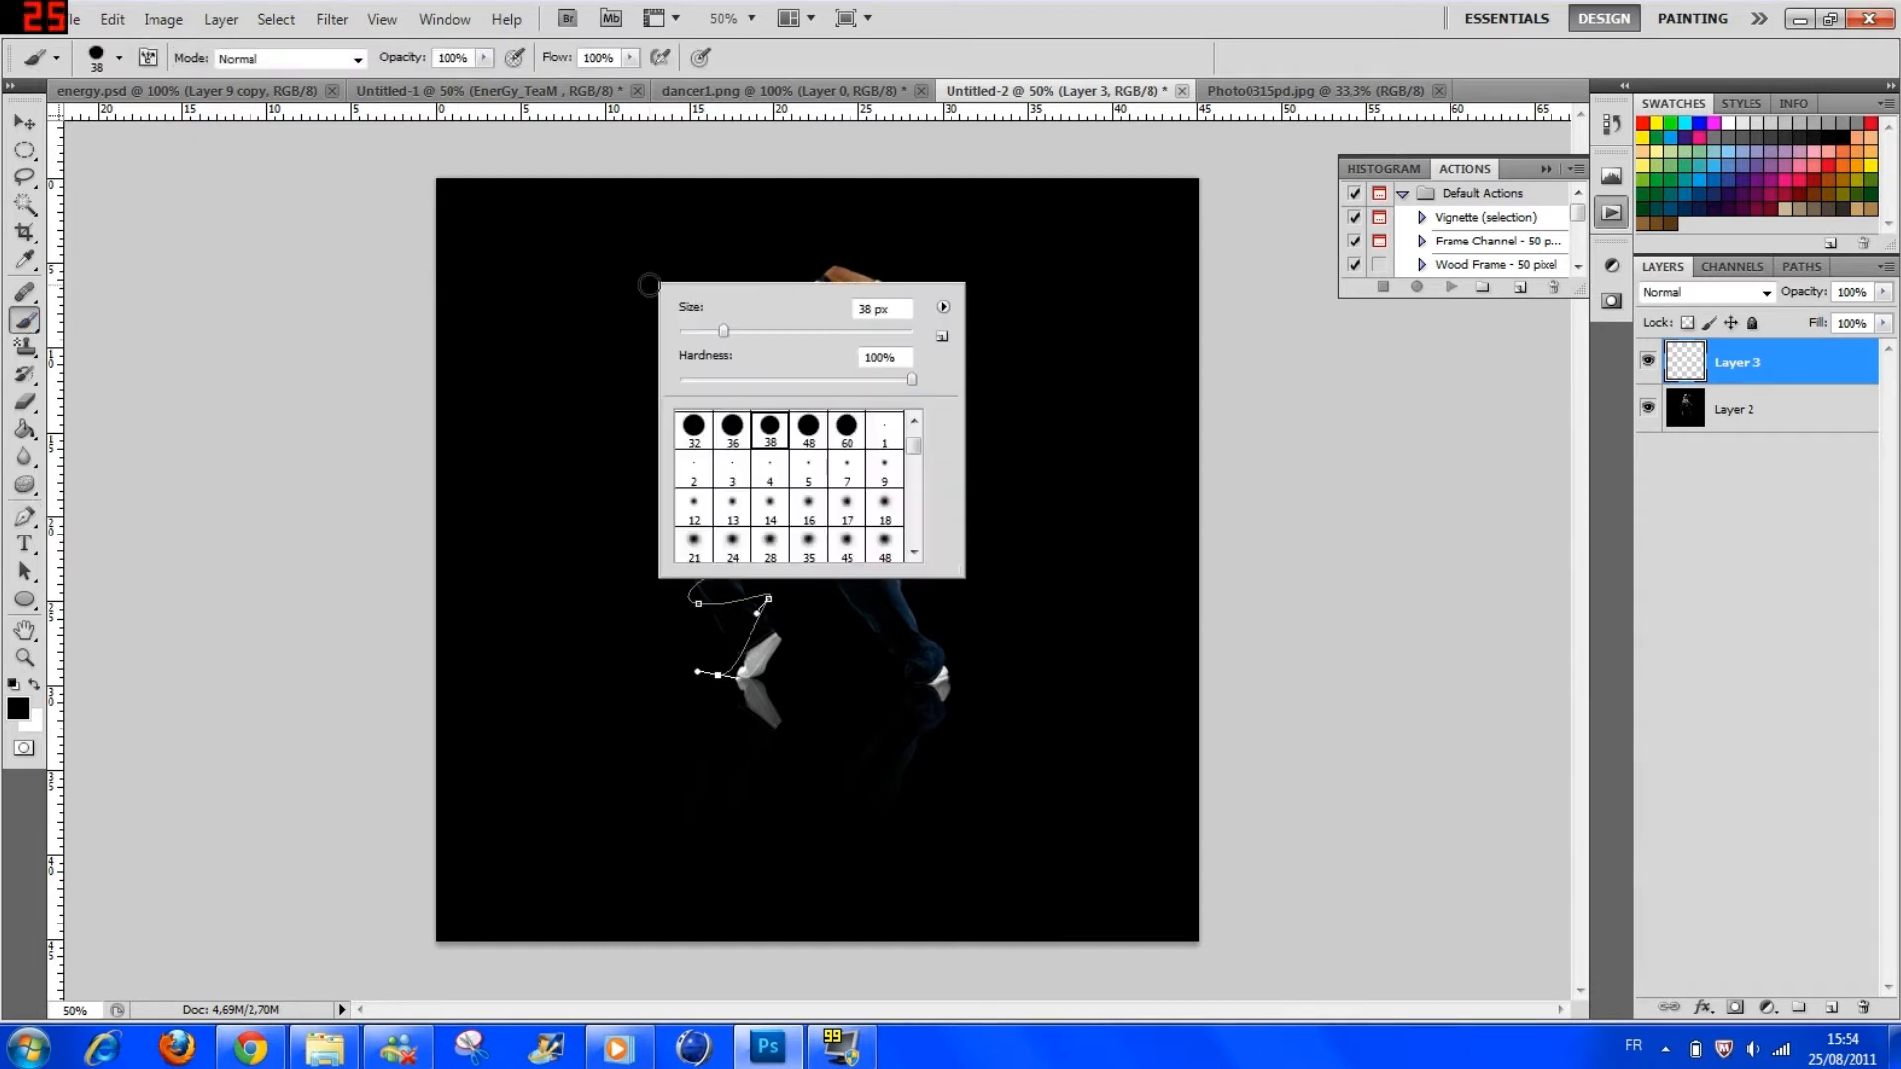
left_click(882, 471)
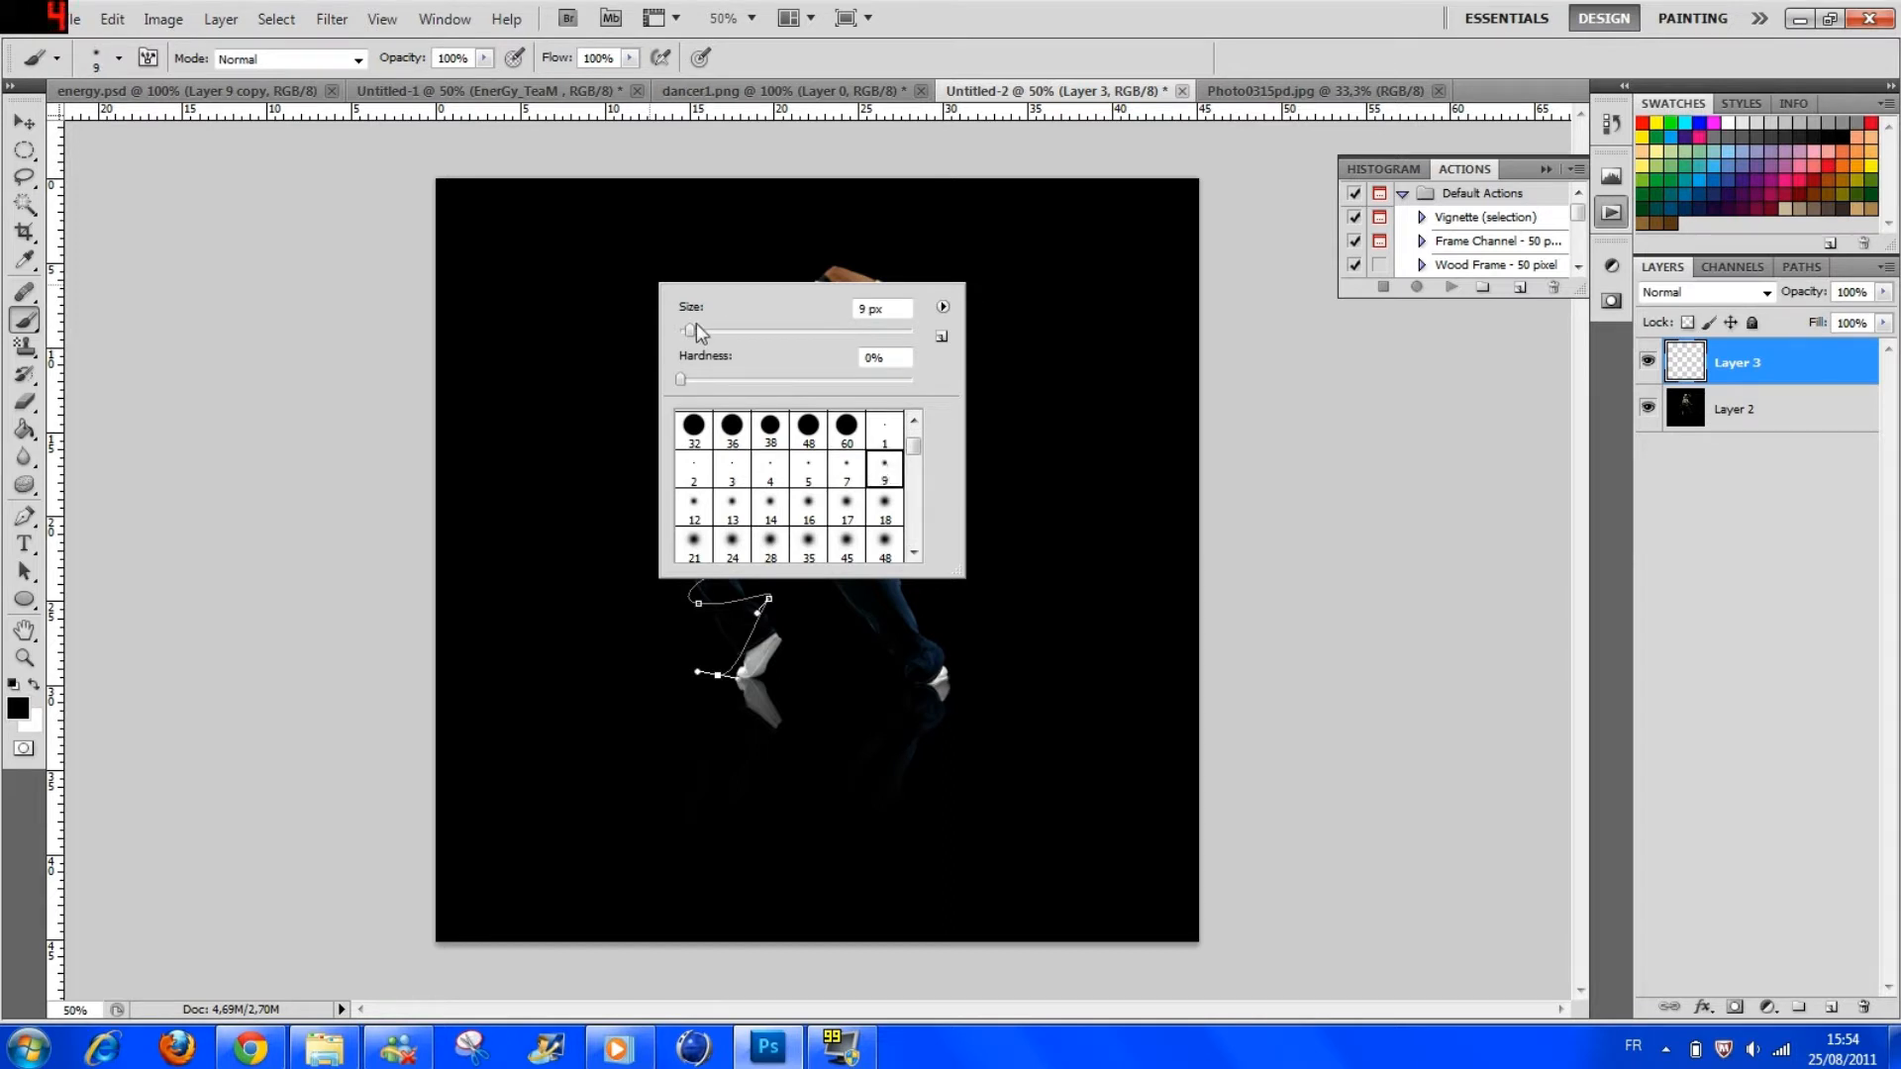
Step: Return to the Pen tool and make white the foreground color by swapping the two colors
left_click(36, 511)
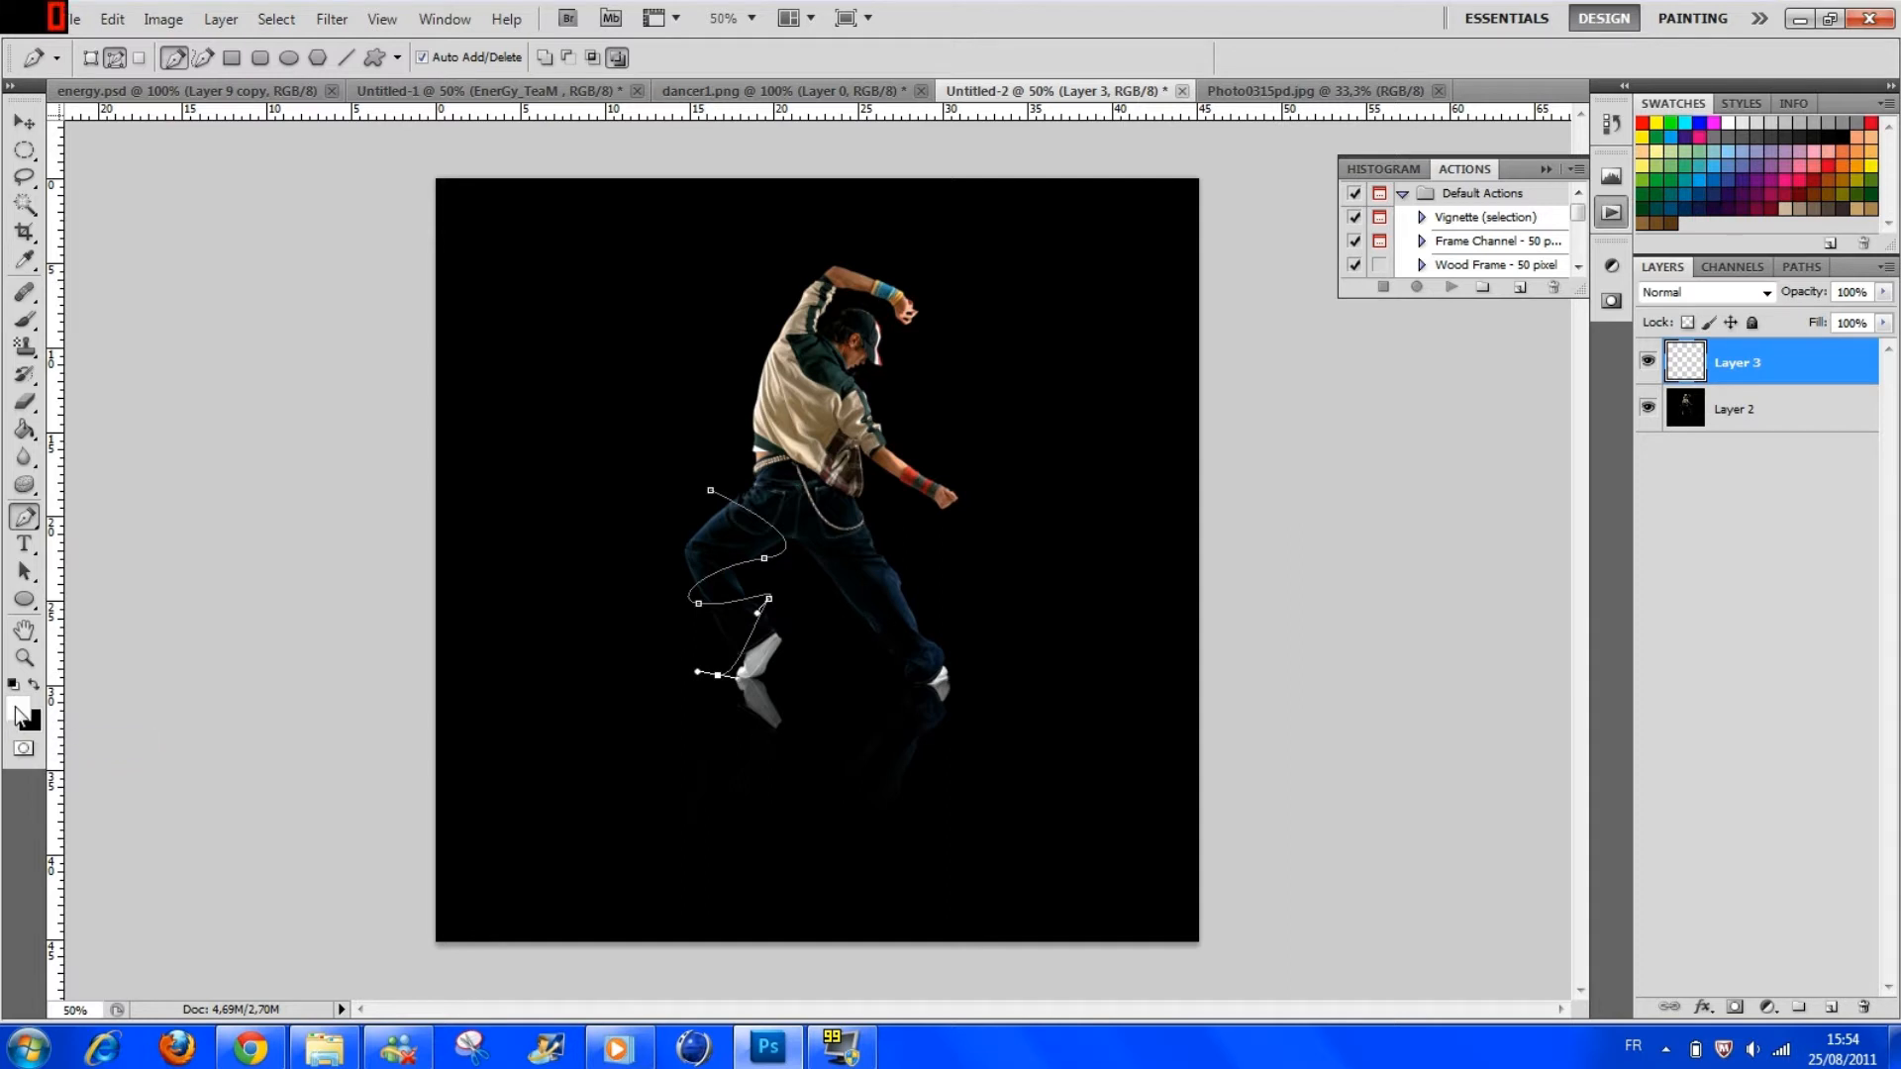
key("x")
left_click(20, 707)
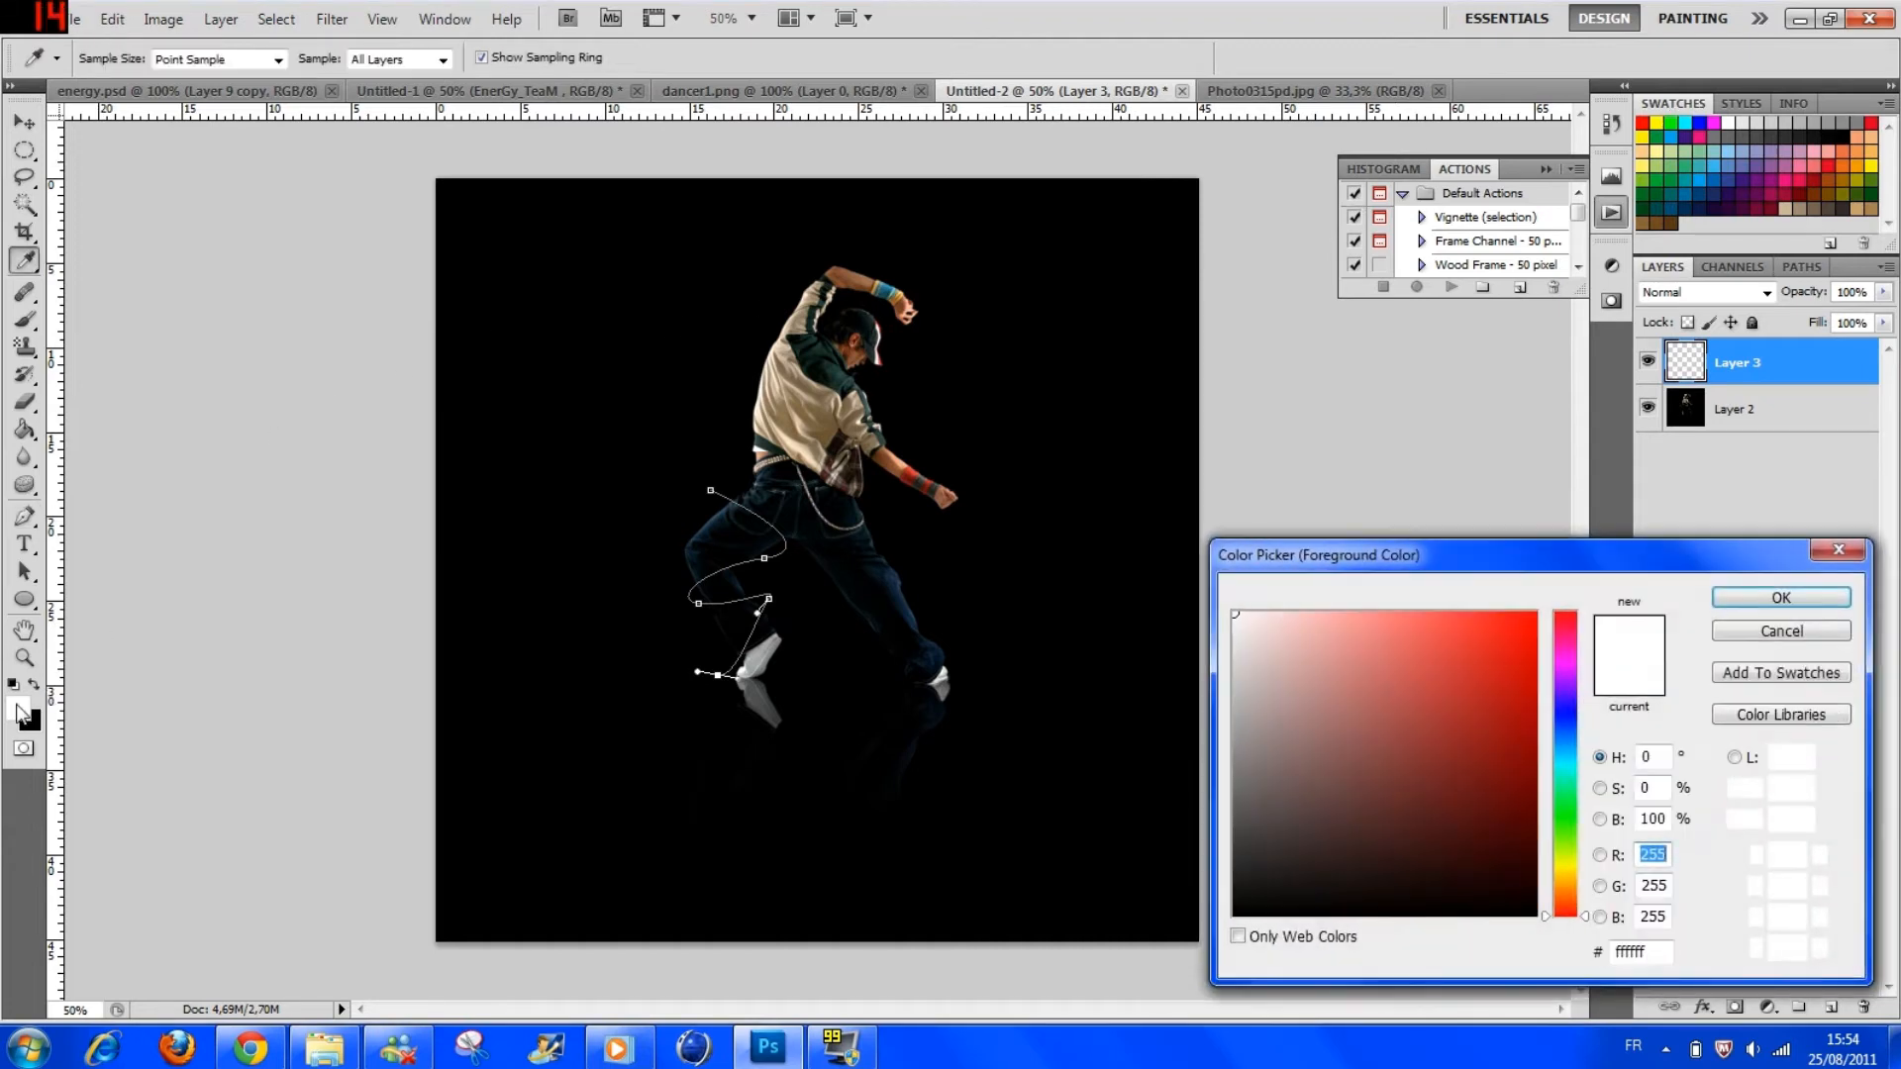
left_click(1746, 634)
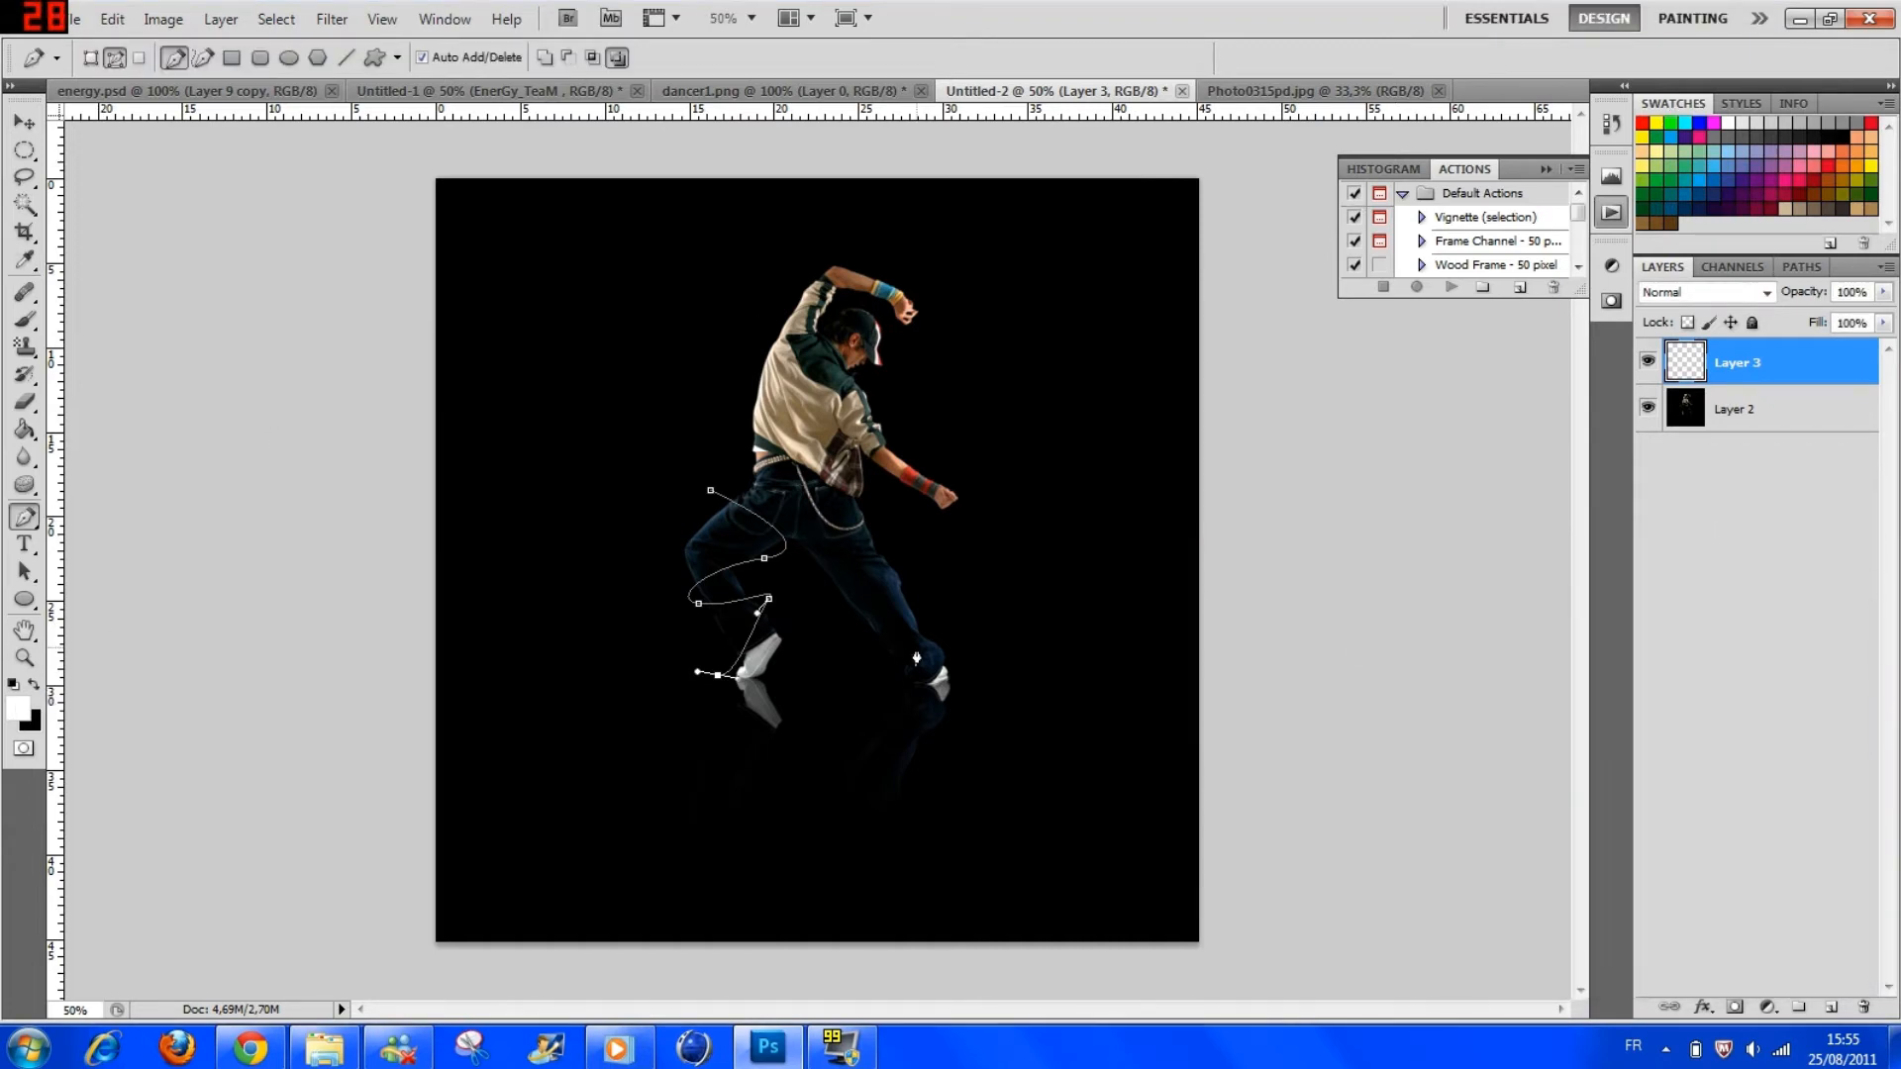
Step: Stroke the leg path on the new layer using the Brush with Simulate Pressure enabled
right_click(638, 520)
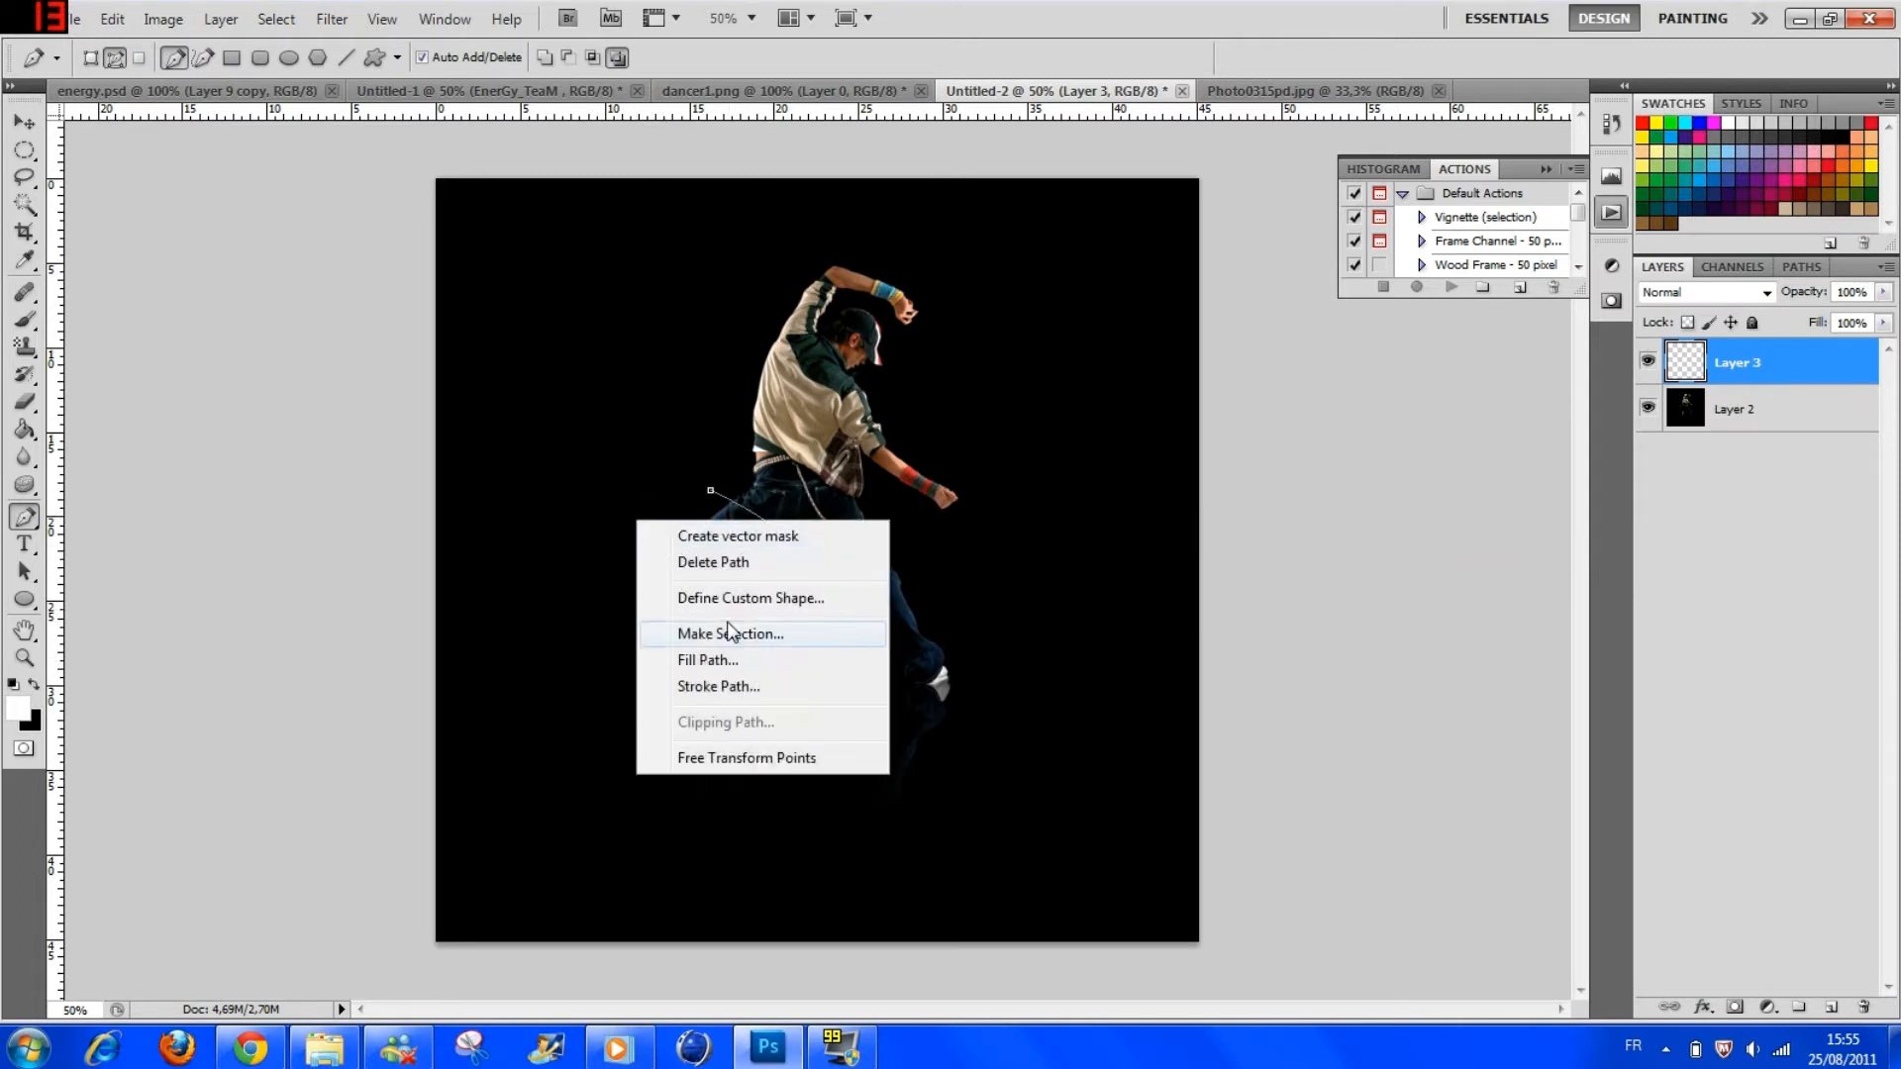
left_click(742, 693)
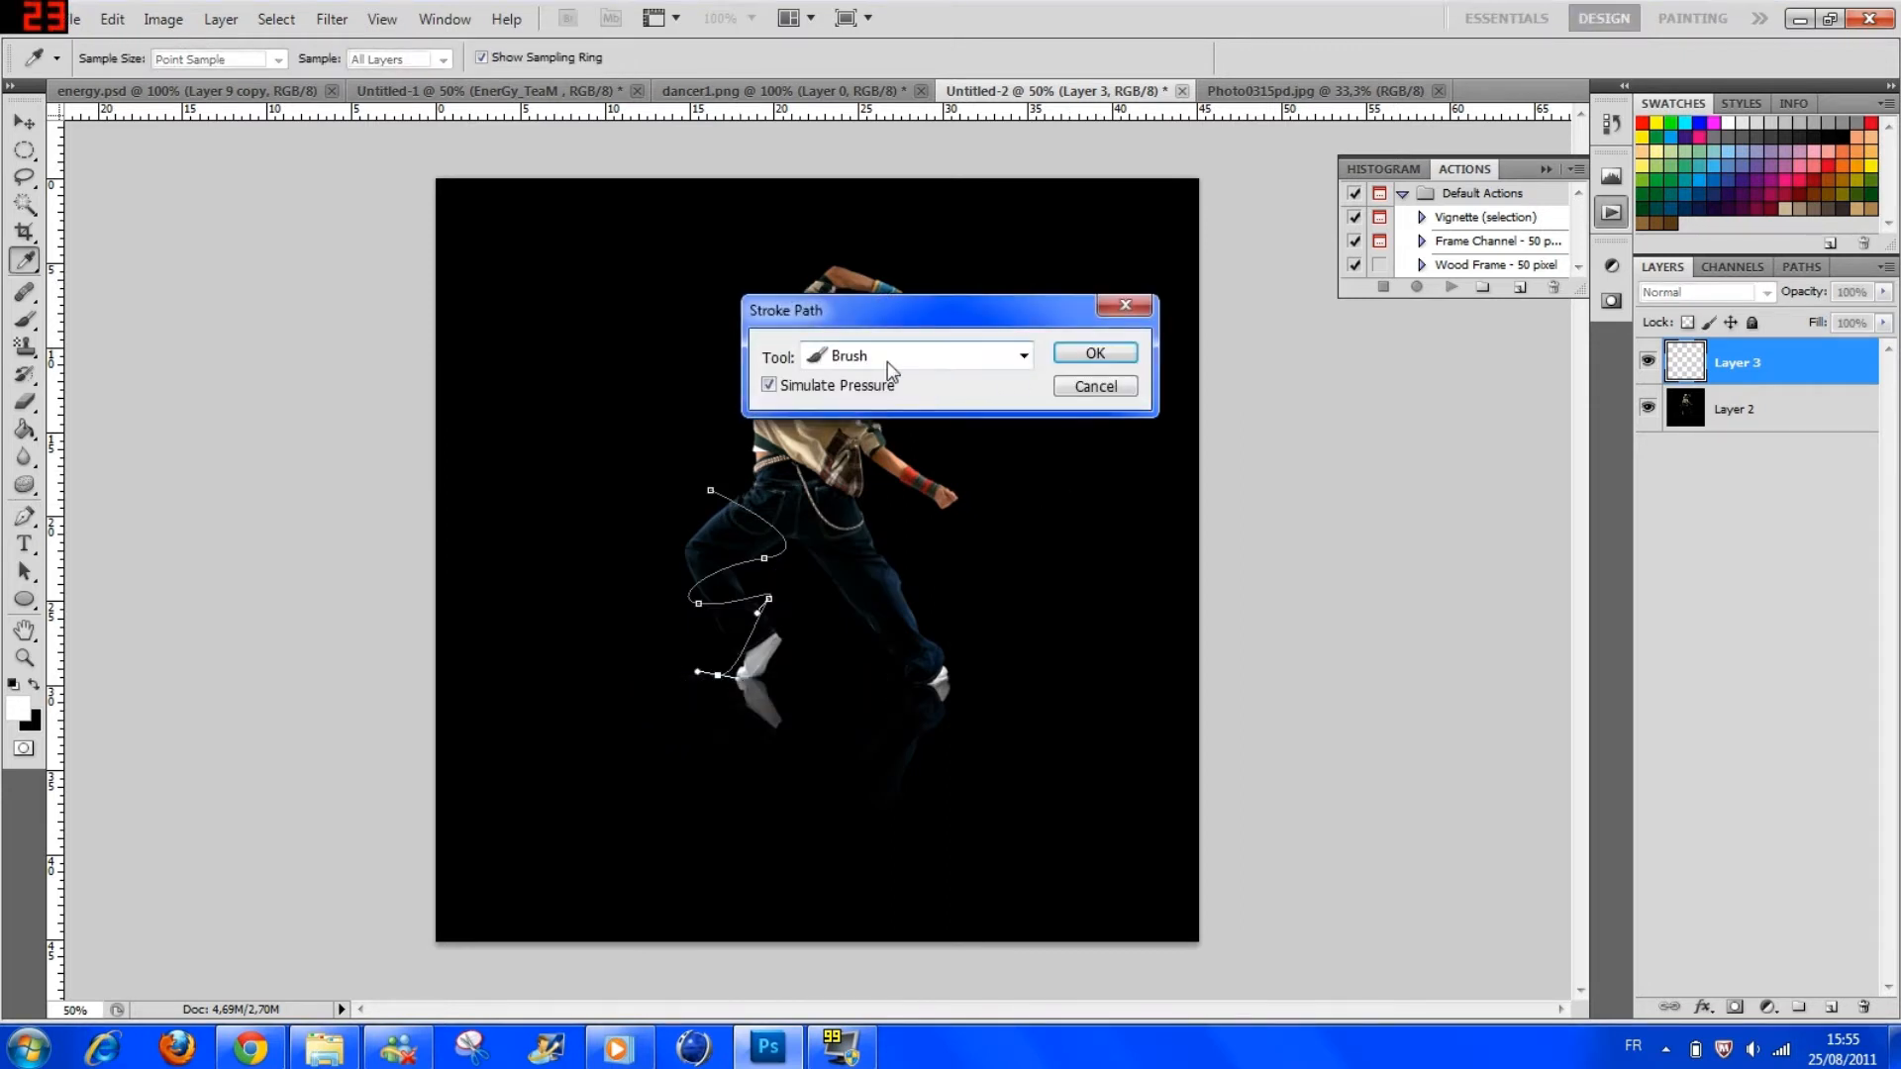
left_click(1024, 356)
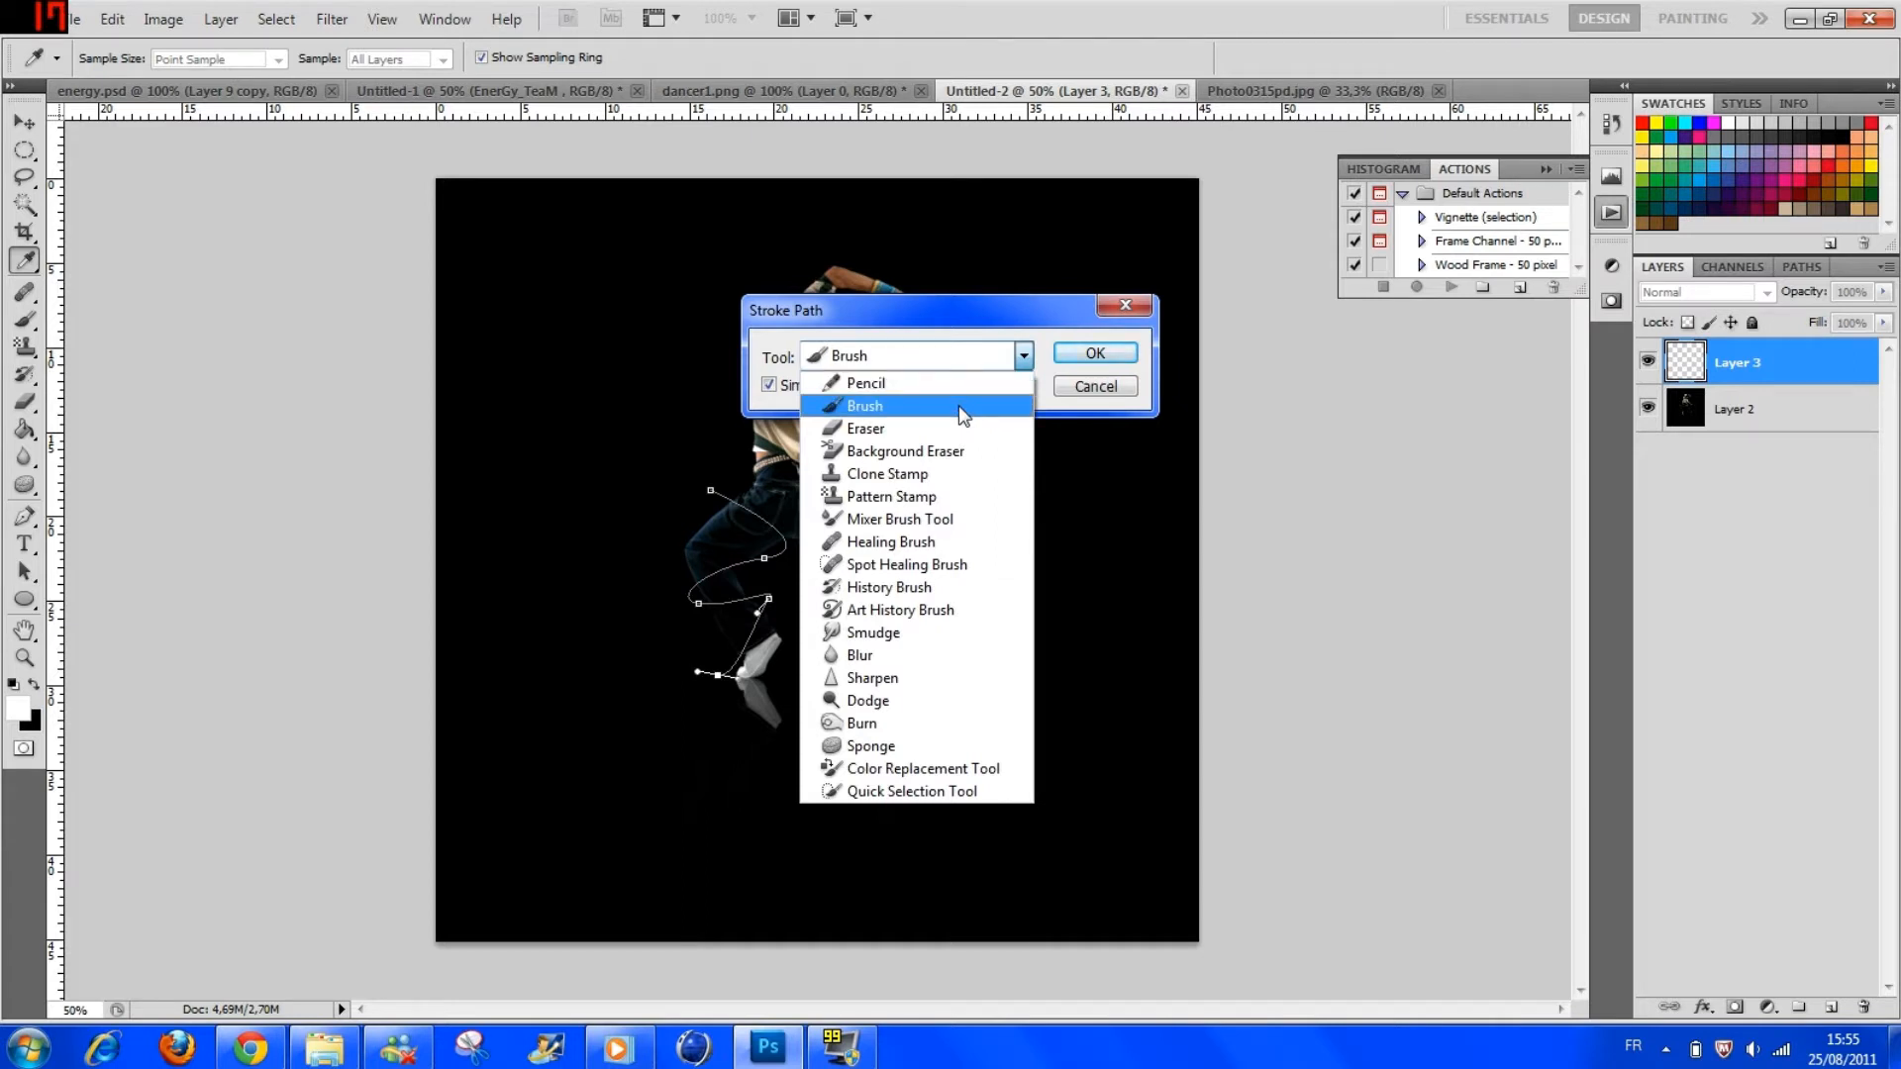
left_click(959, 406)
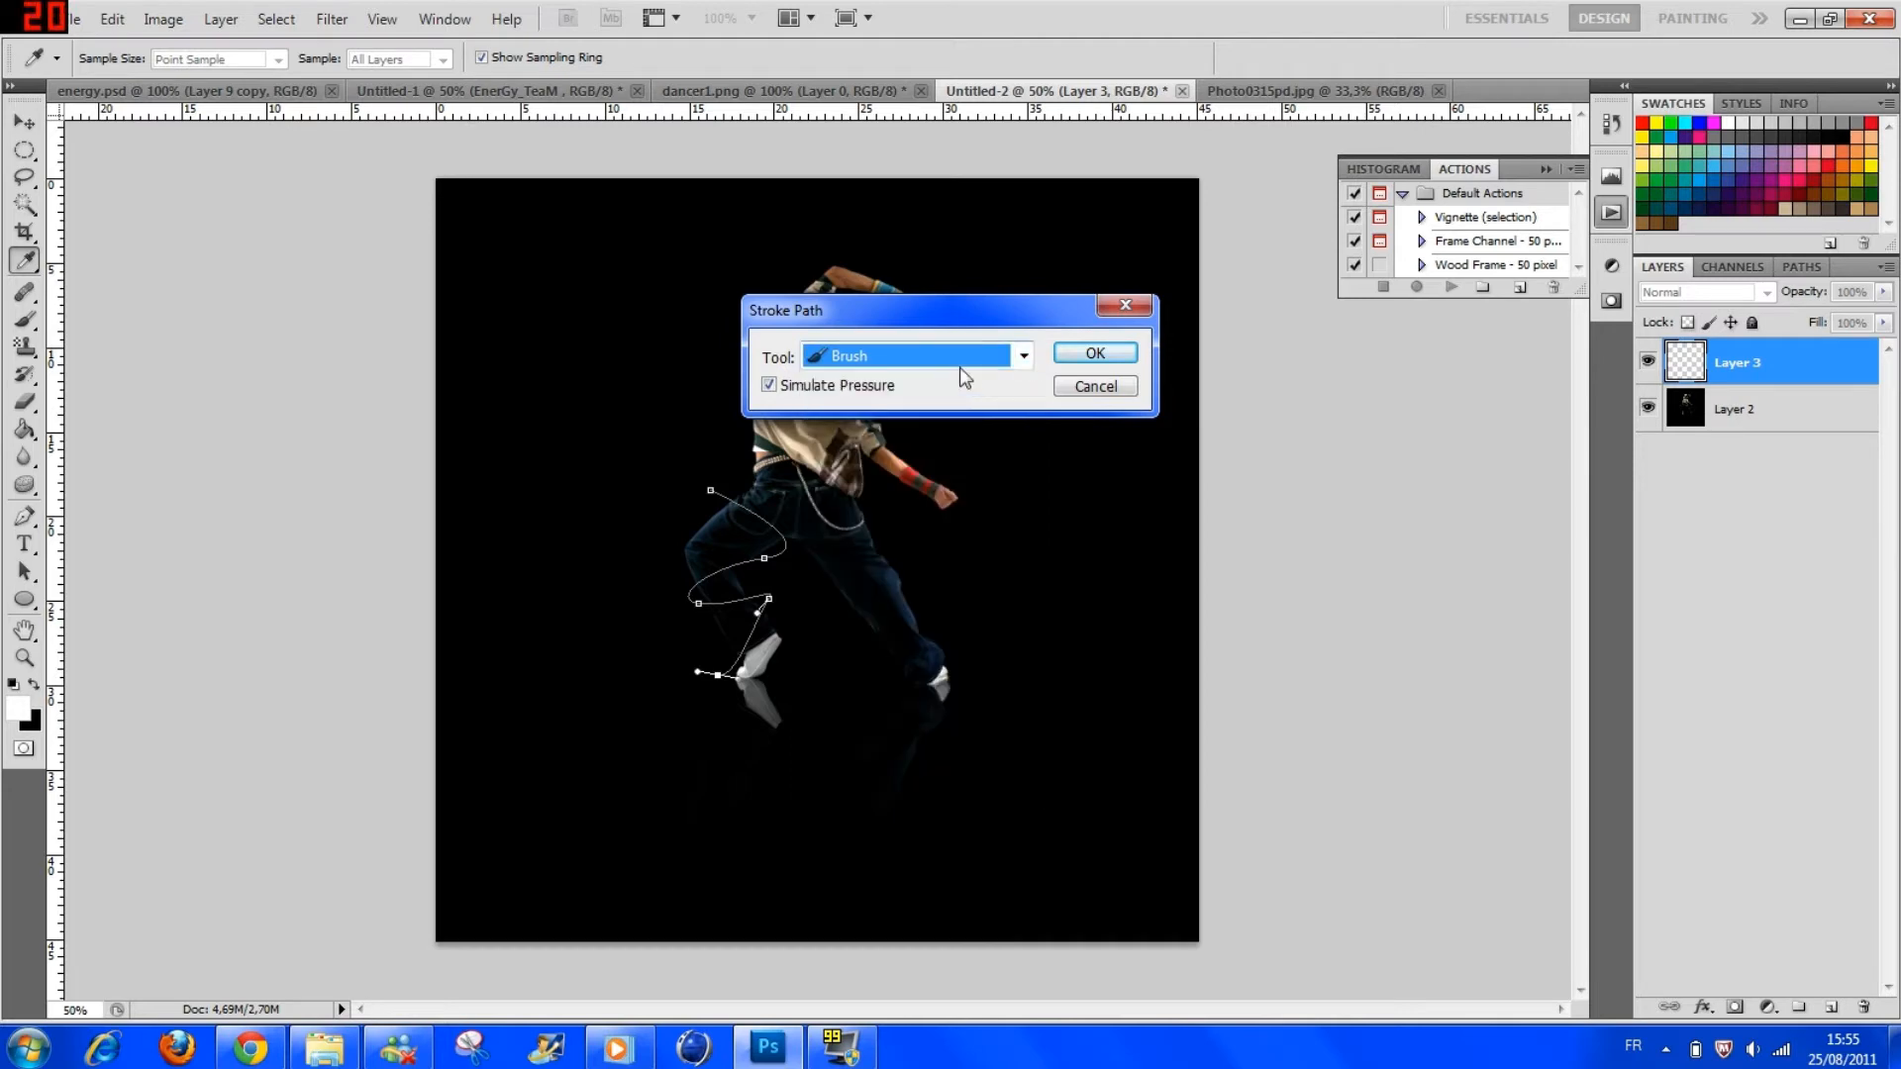
left_click(770, 386)
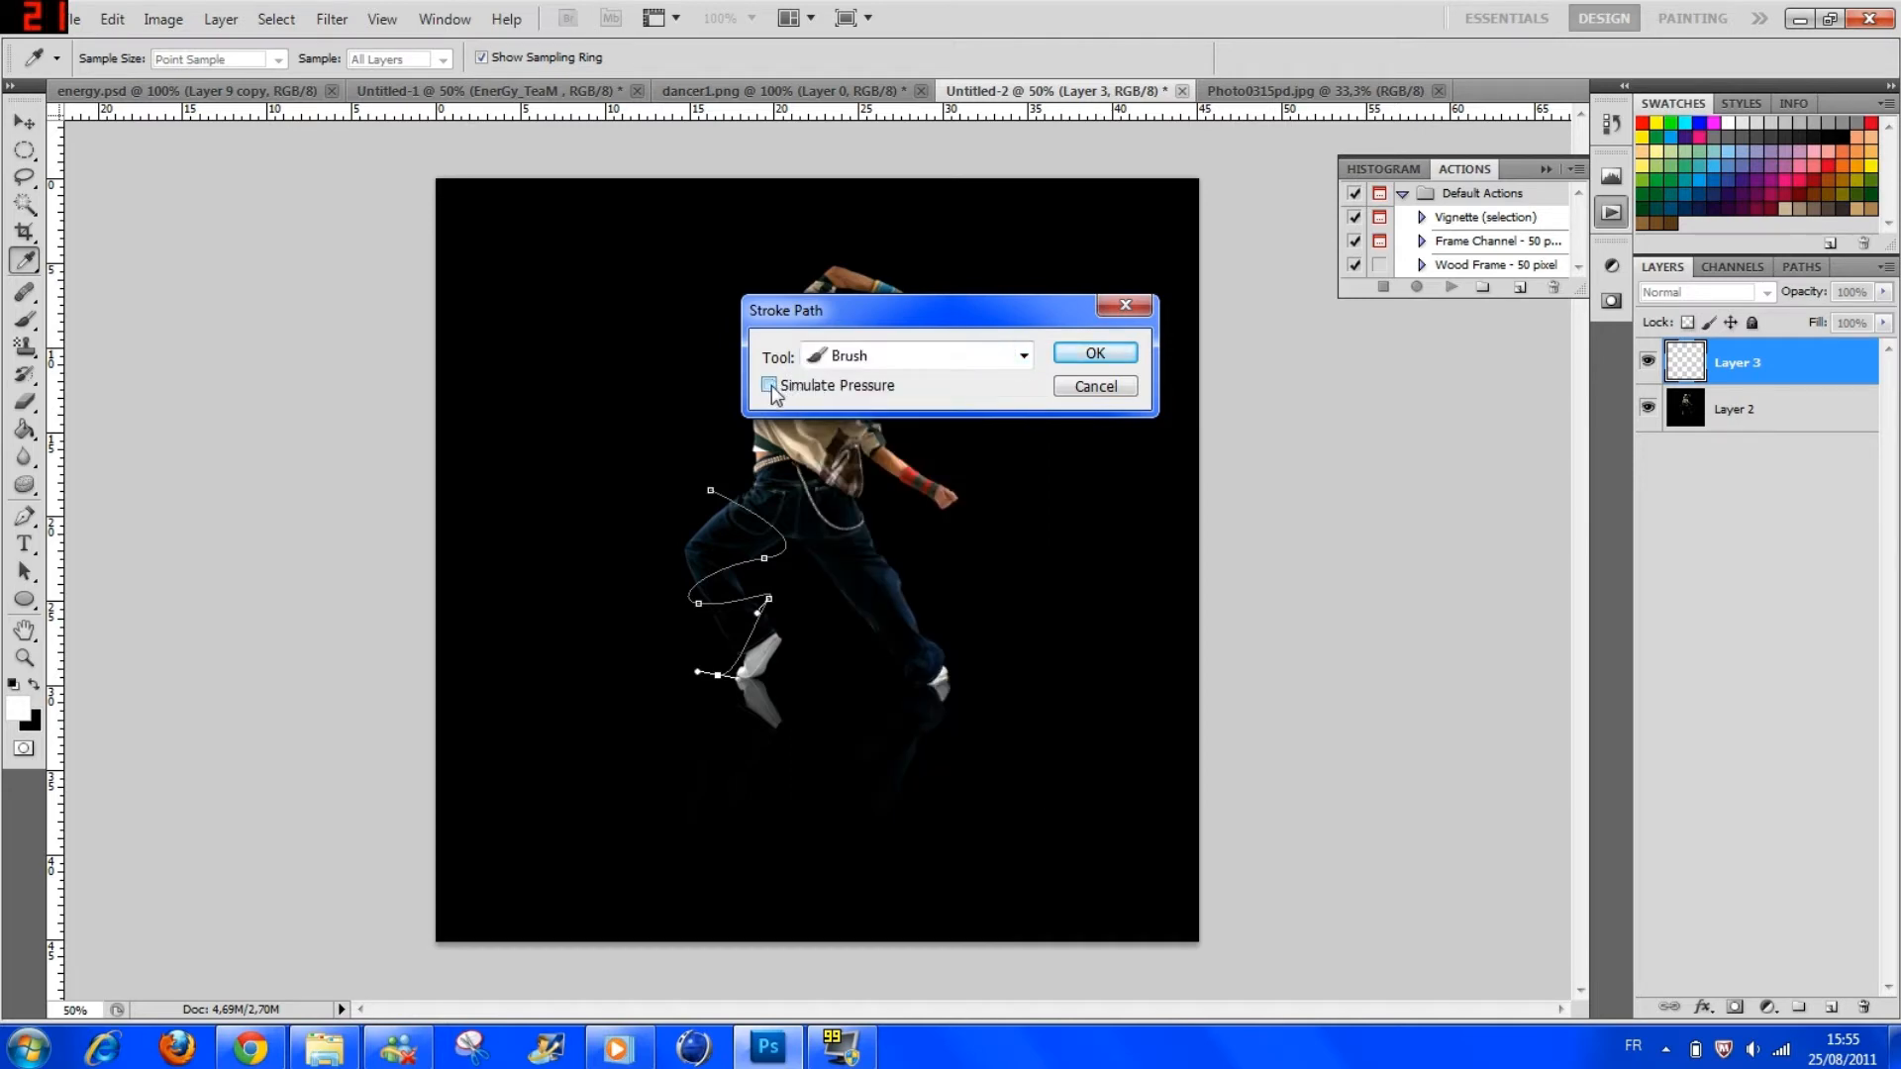
left_click(771, 386)
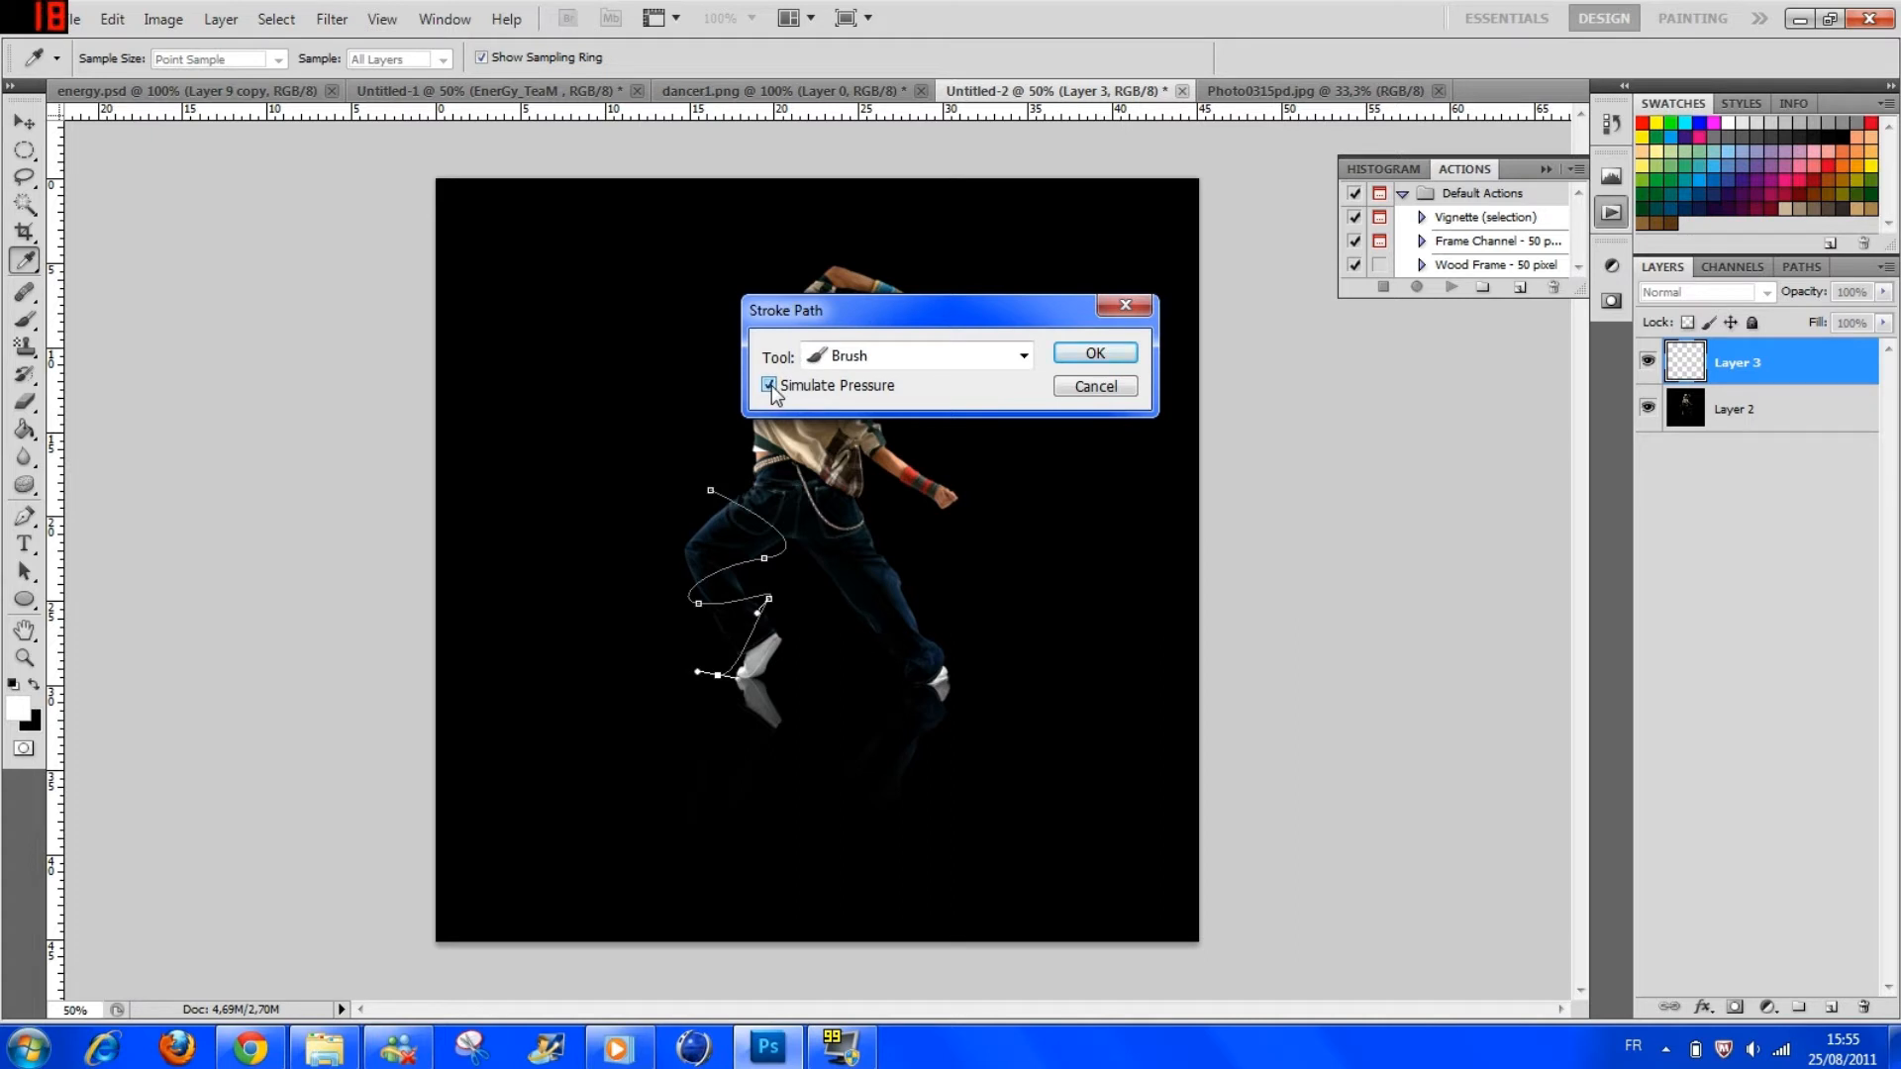
left_click(1095, 355)
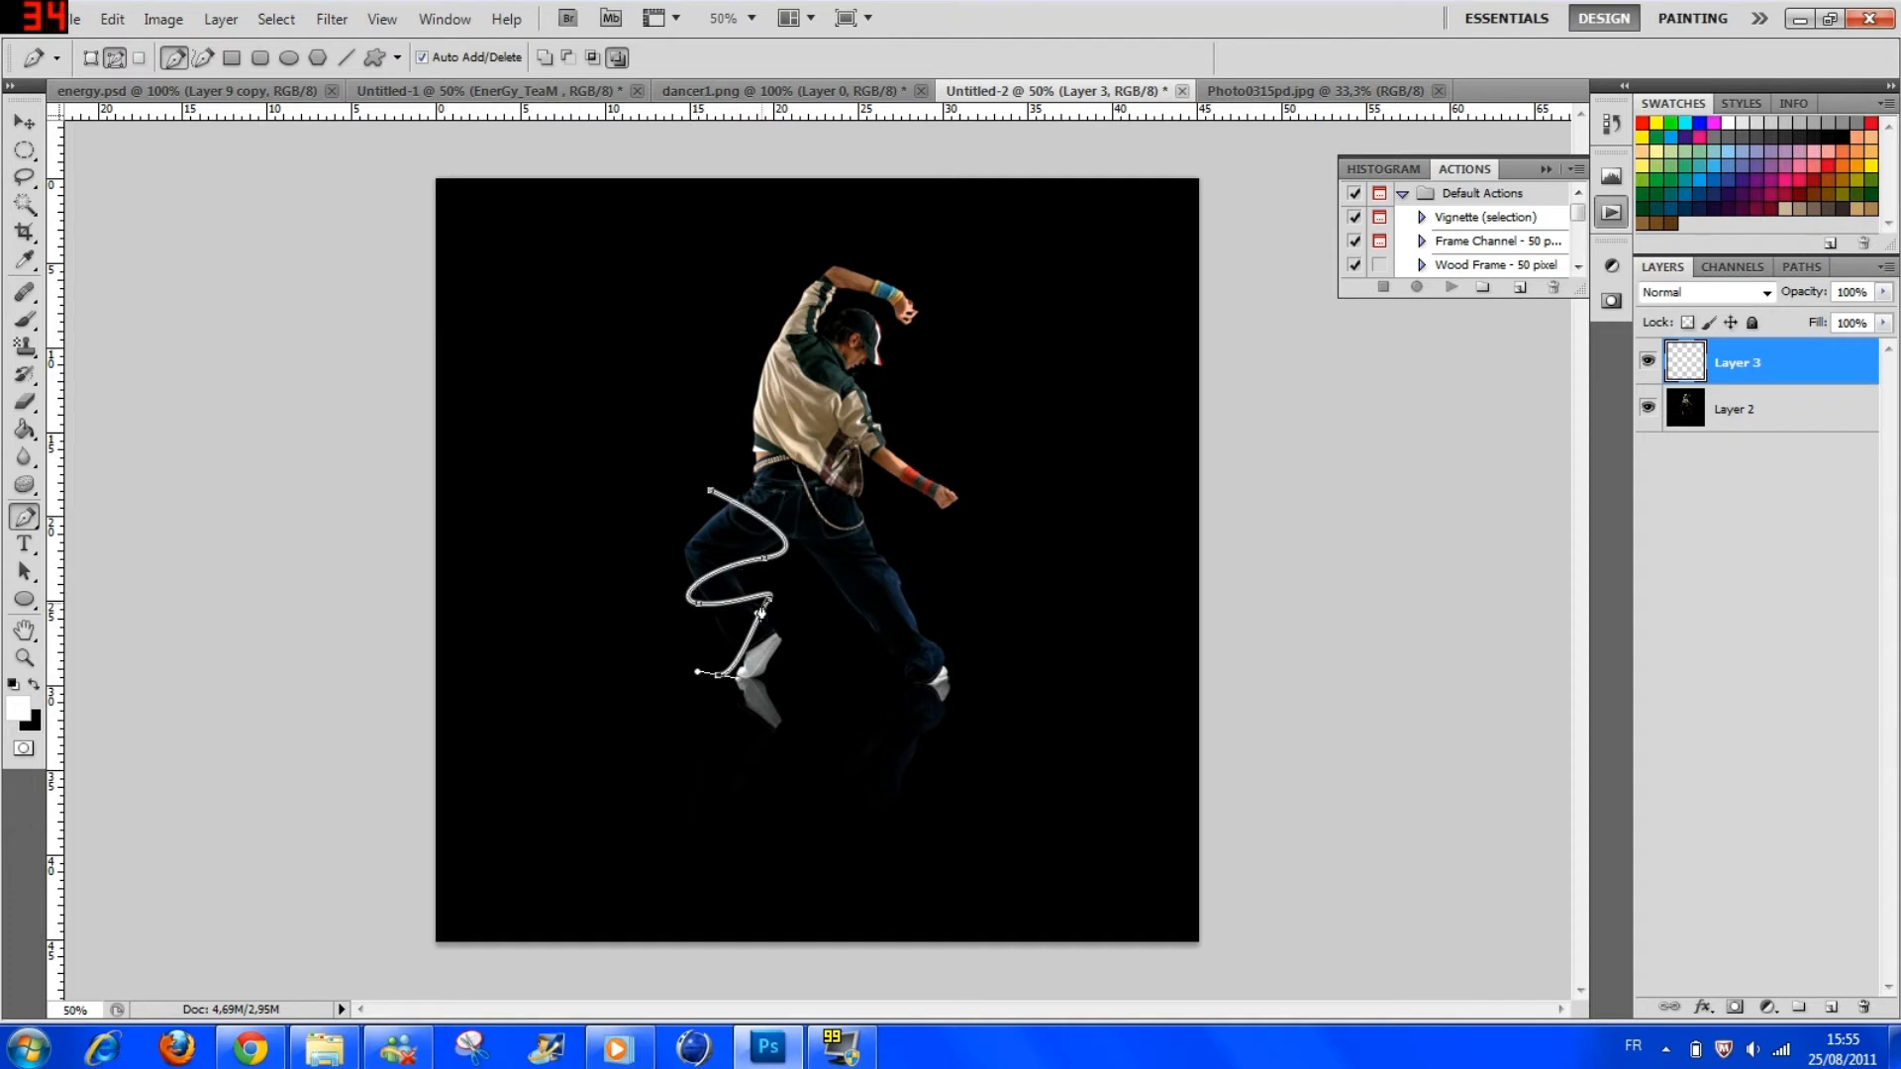
Step: Deselect the Work Path to hide its outline and return to the layer list
left_click(1800, 267)
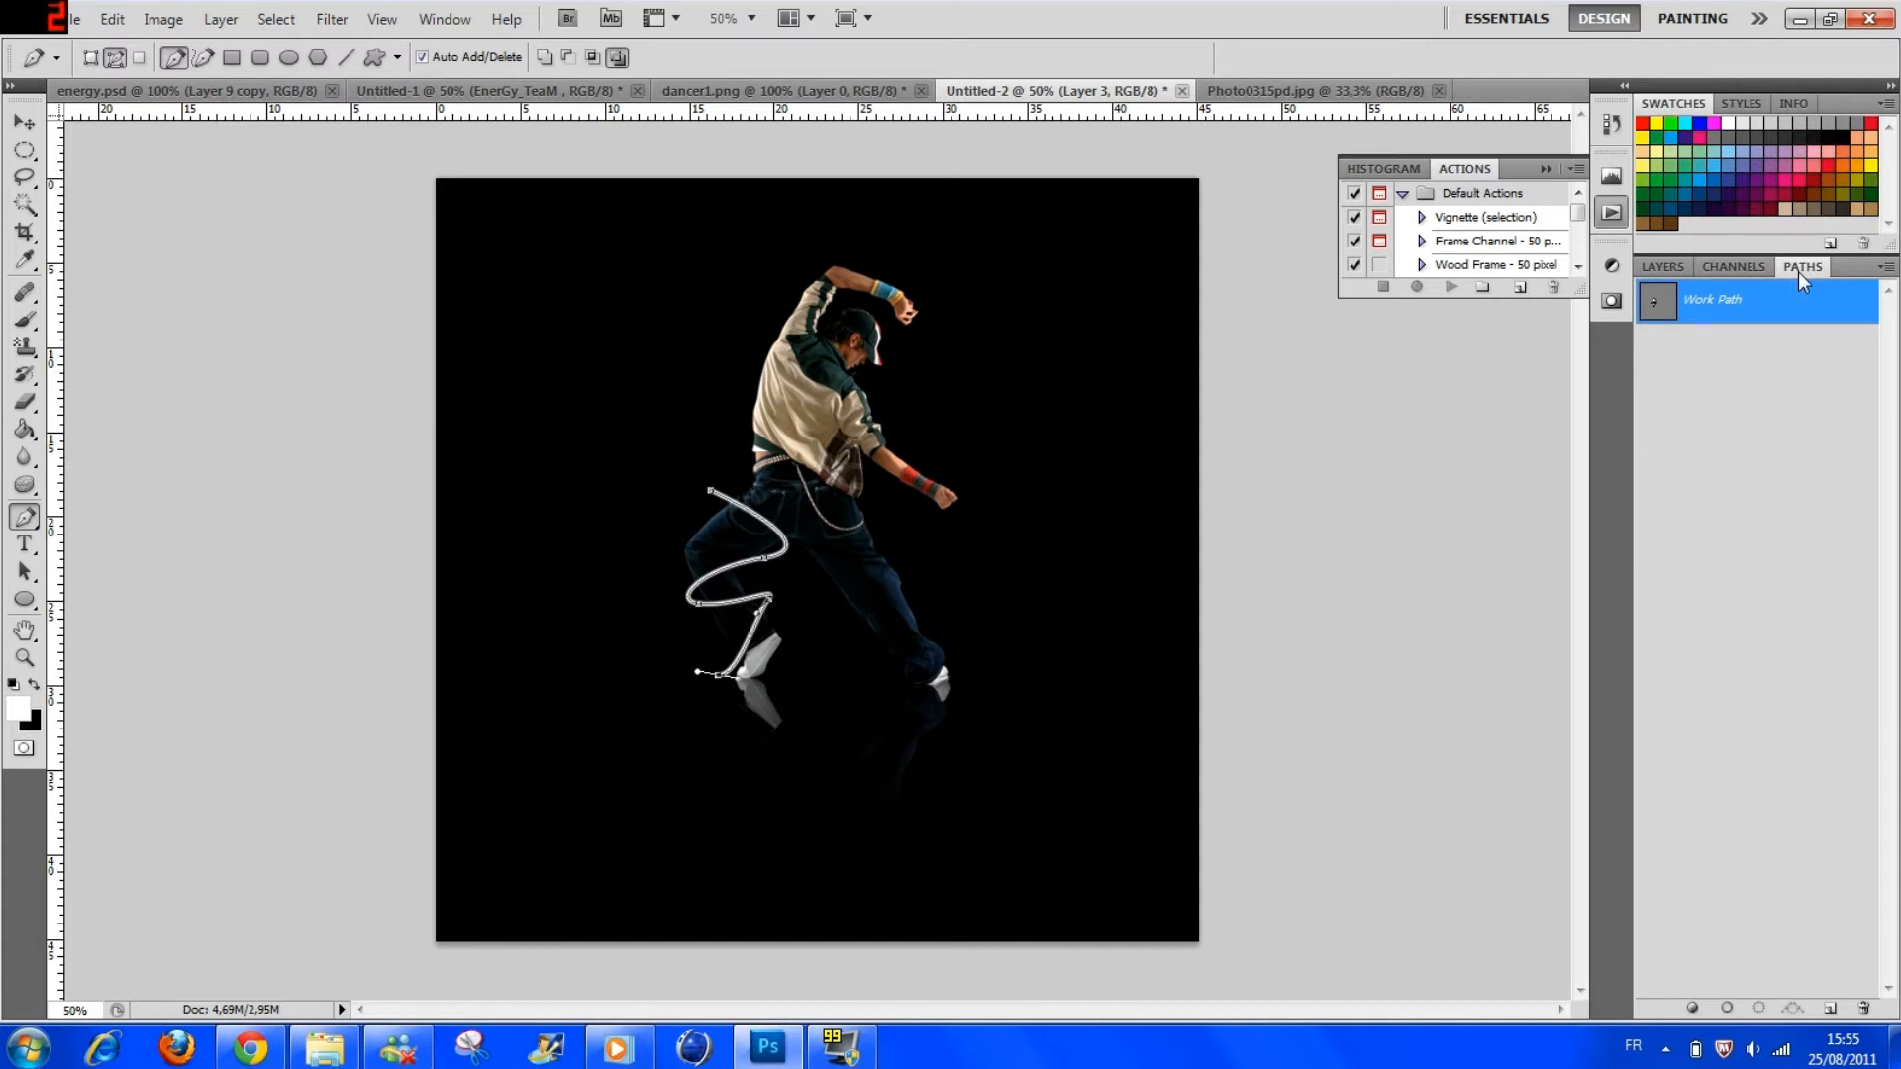
left_click(1752, 377)
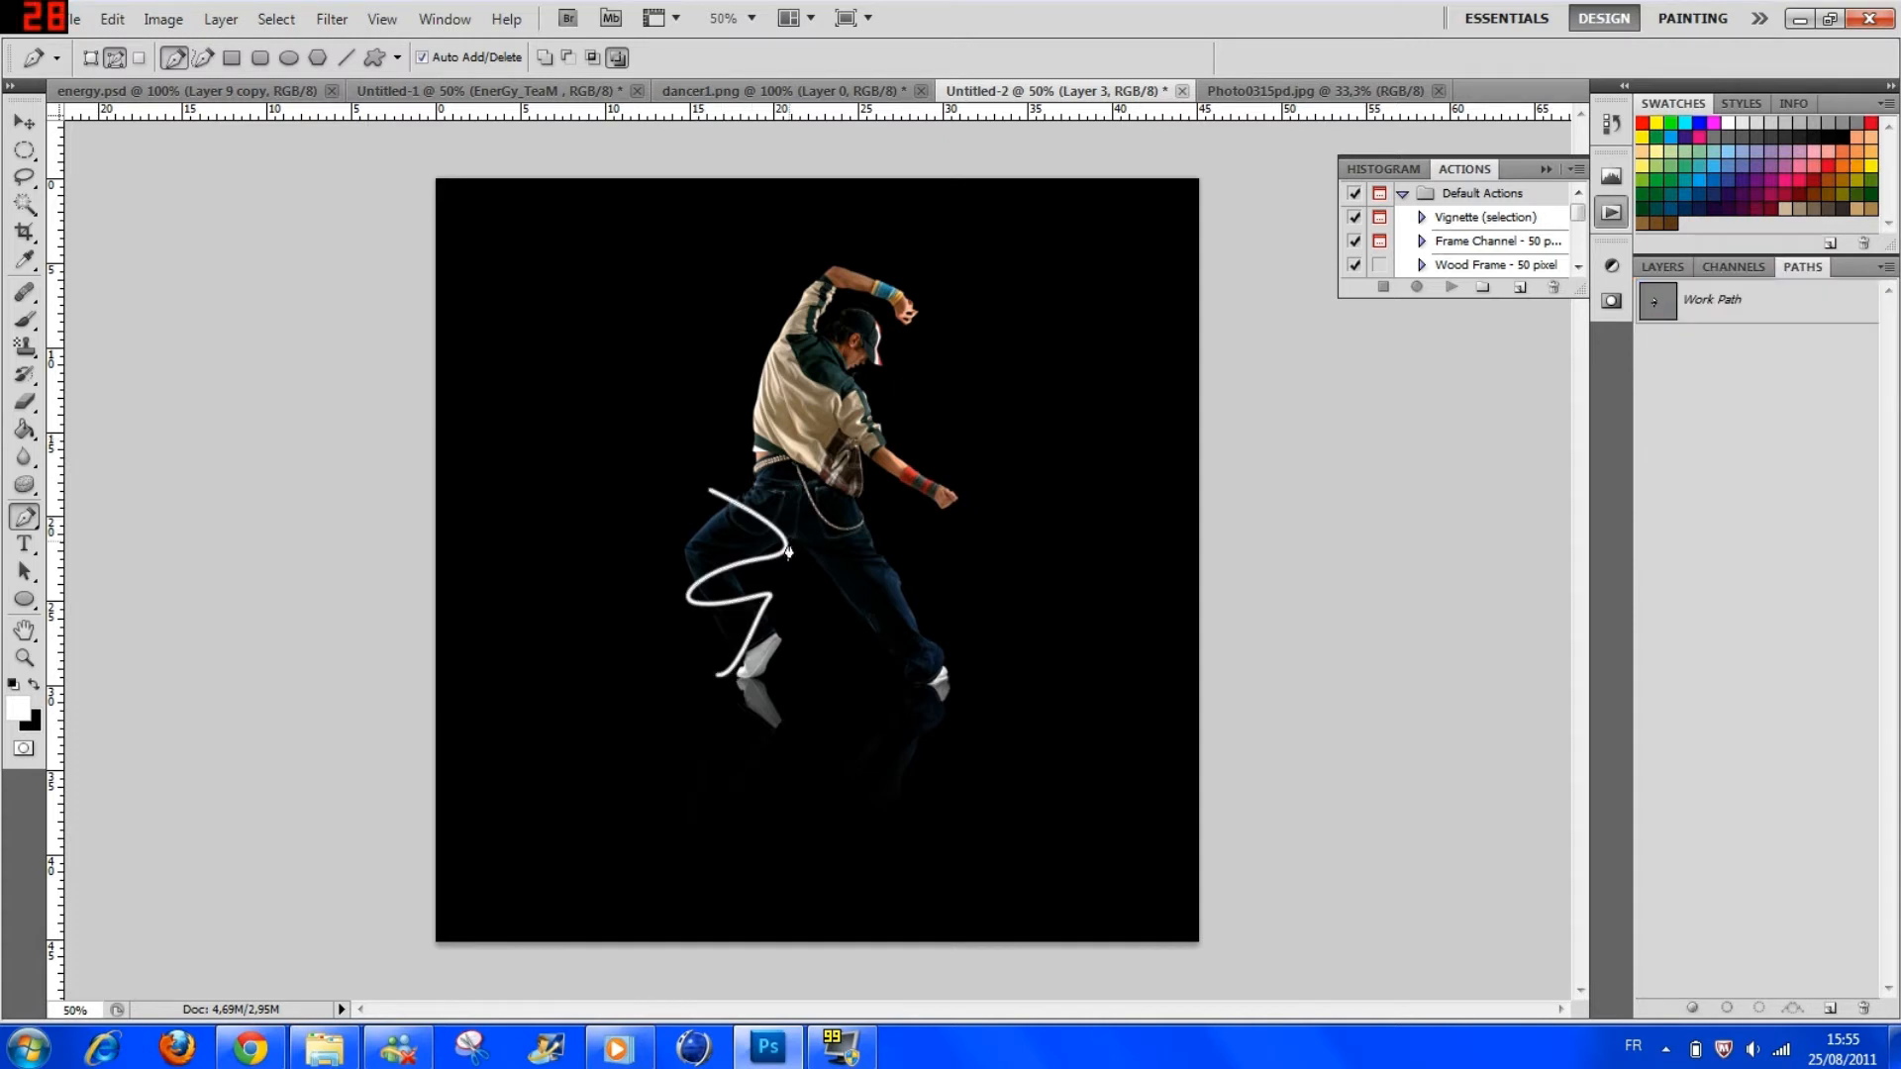
left_click(1652, 268)
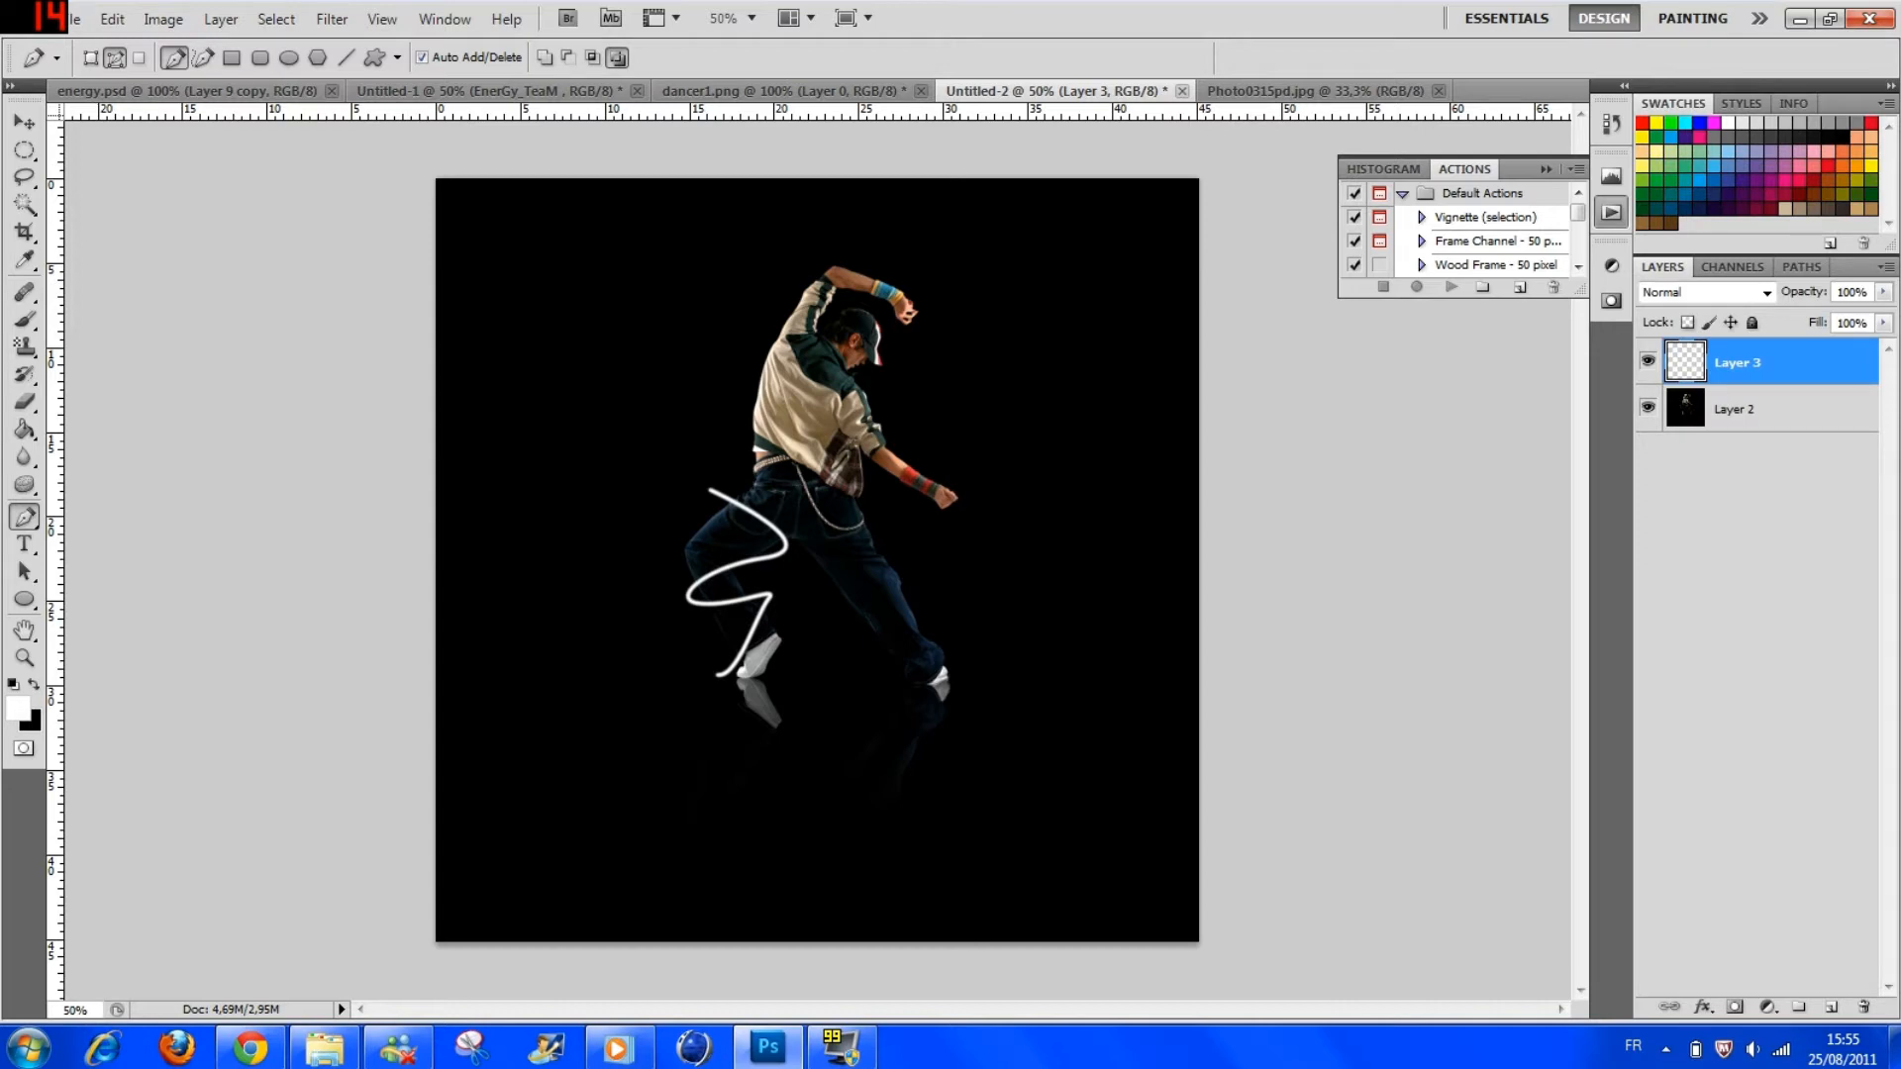
Step: Add an Outer Glow to the stroked line's layer in pink #fe008f with 9% spread and 10 px size
double_click(1804, 362)
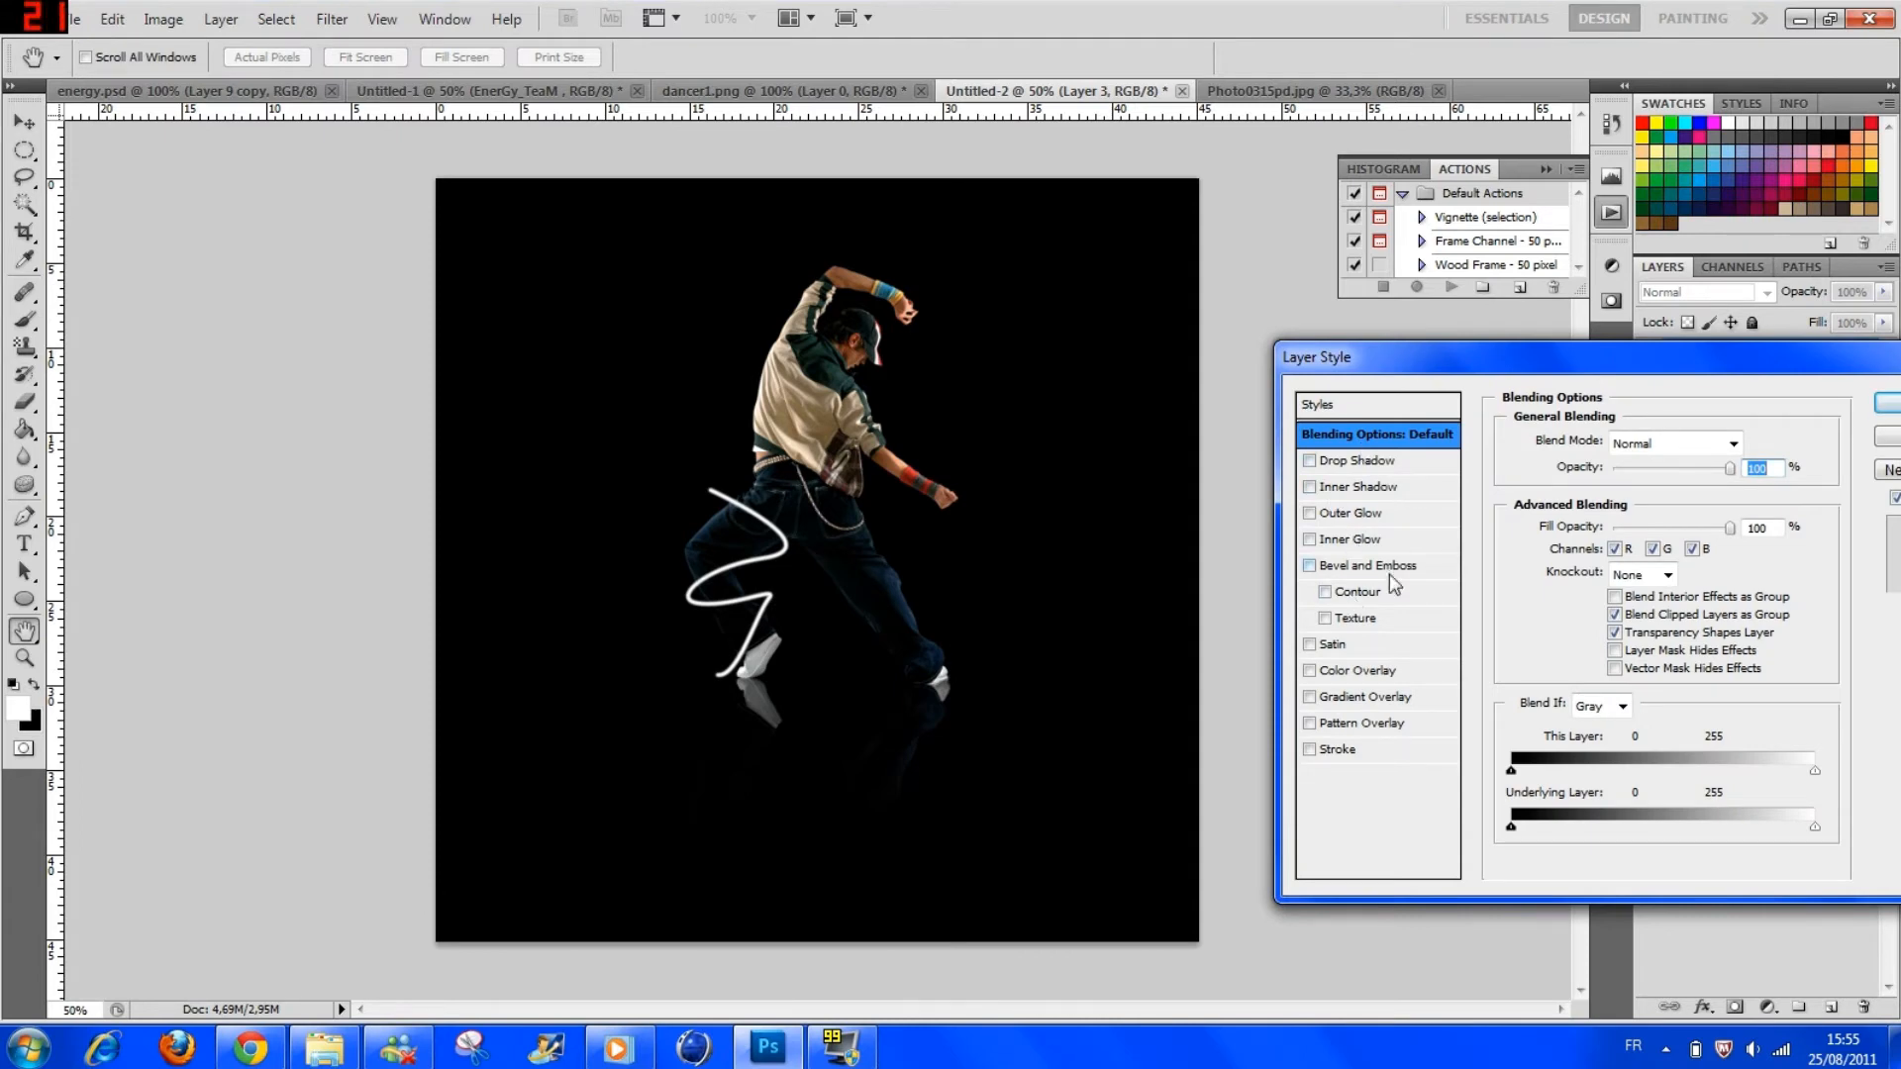
left_click(1309, 512)
left_click(1342, 513)
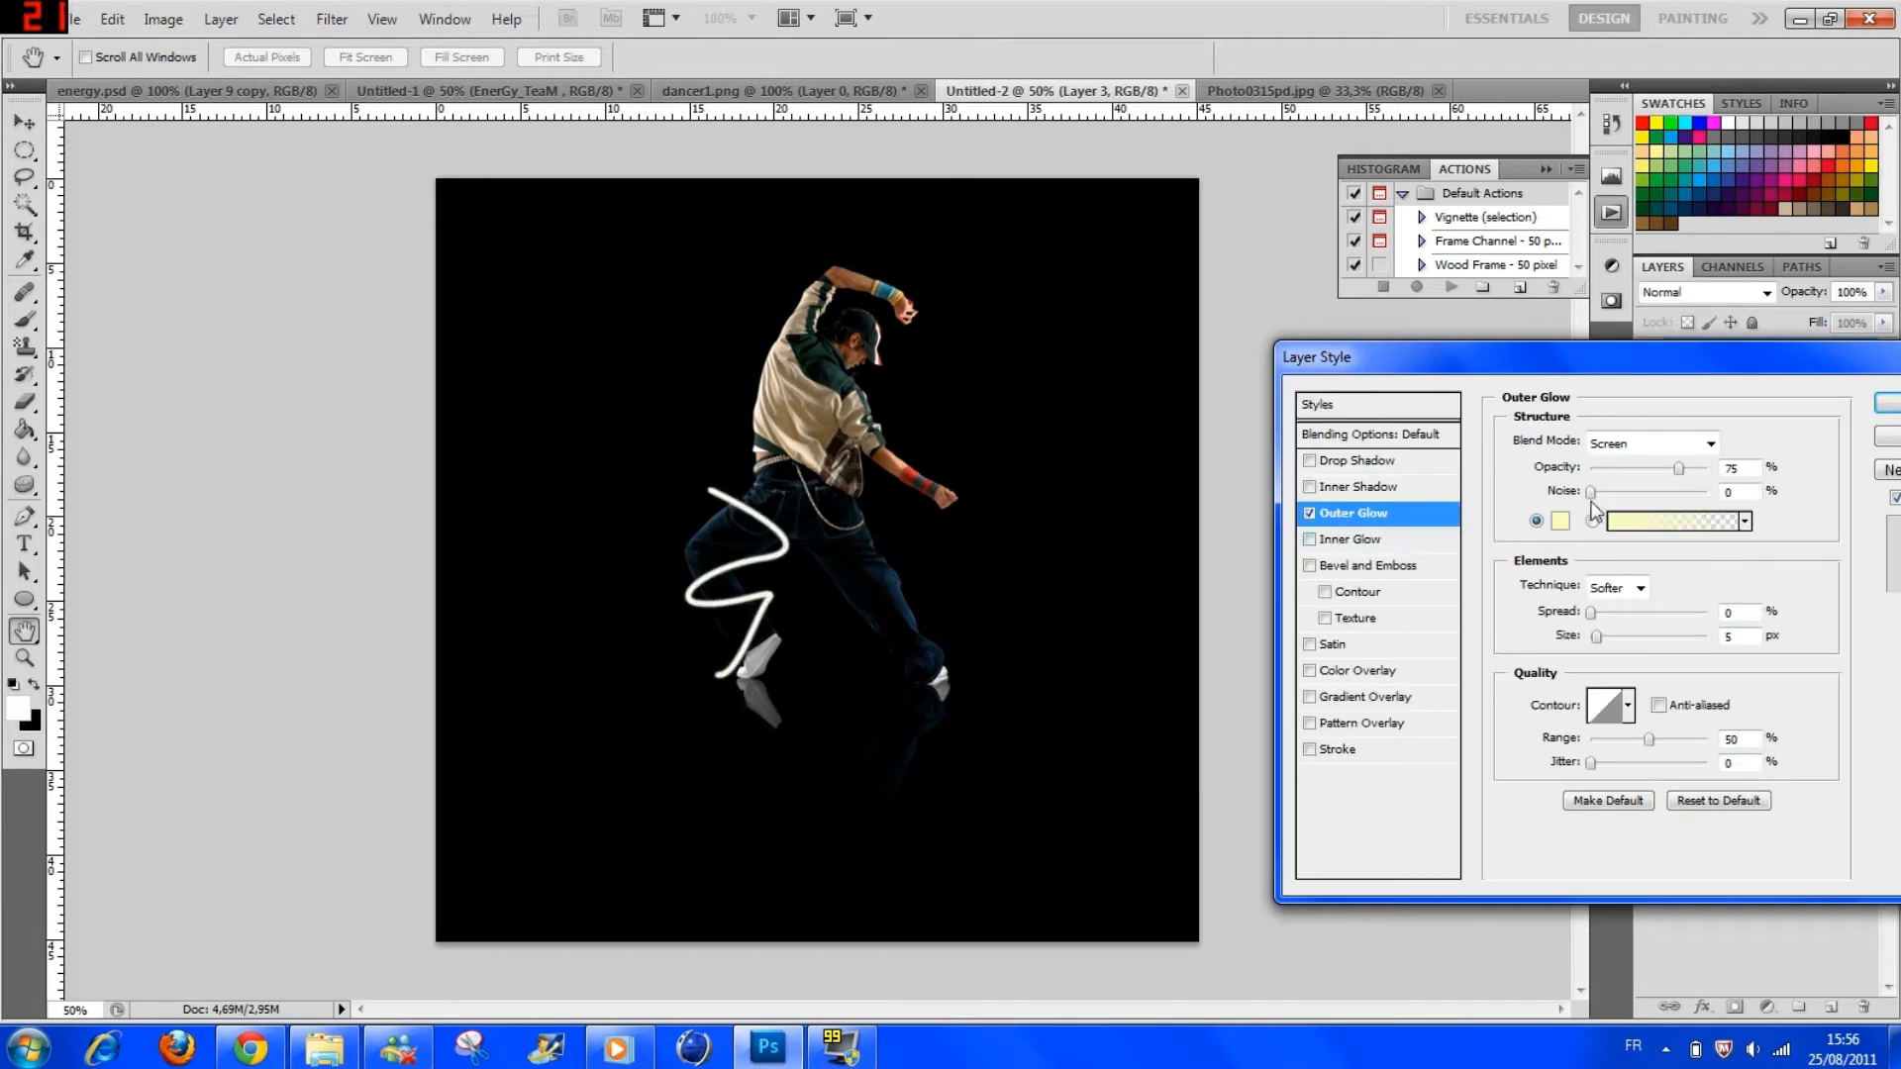
left_click(1560, 520)
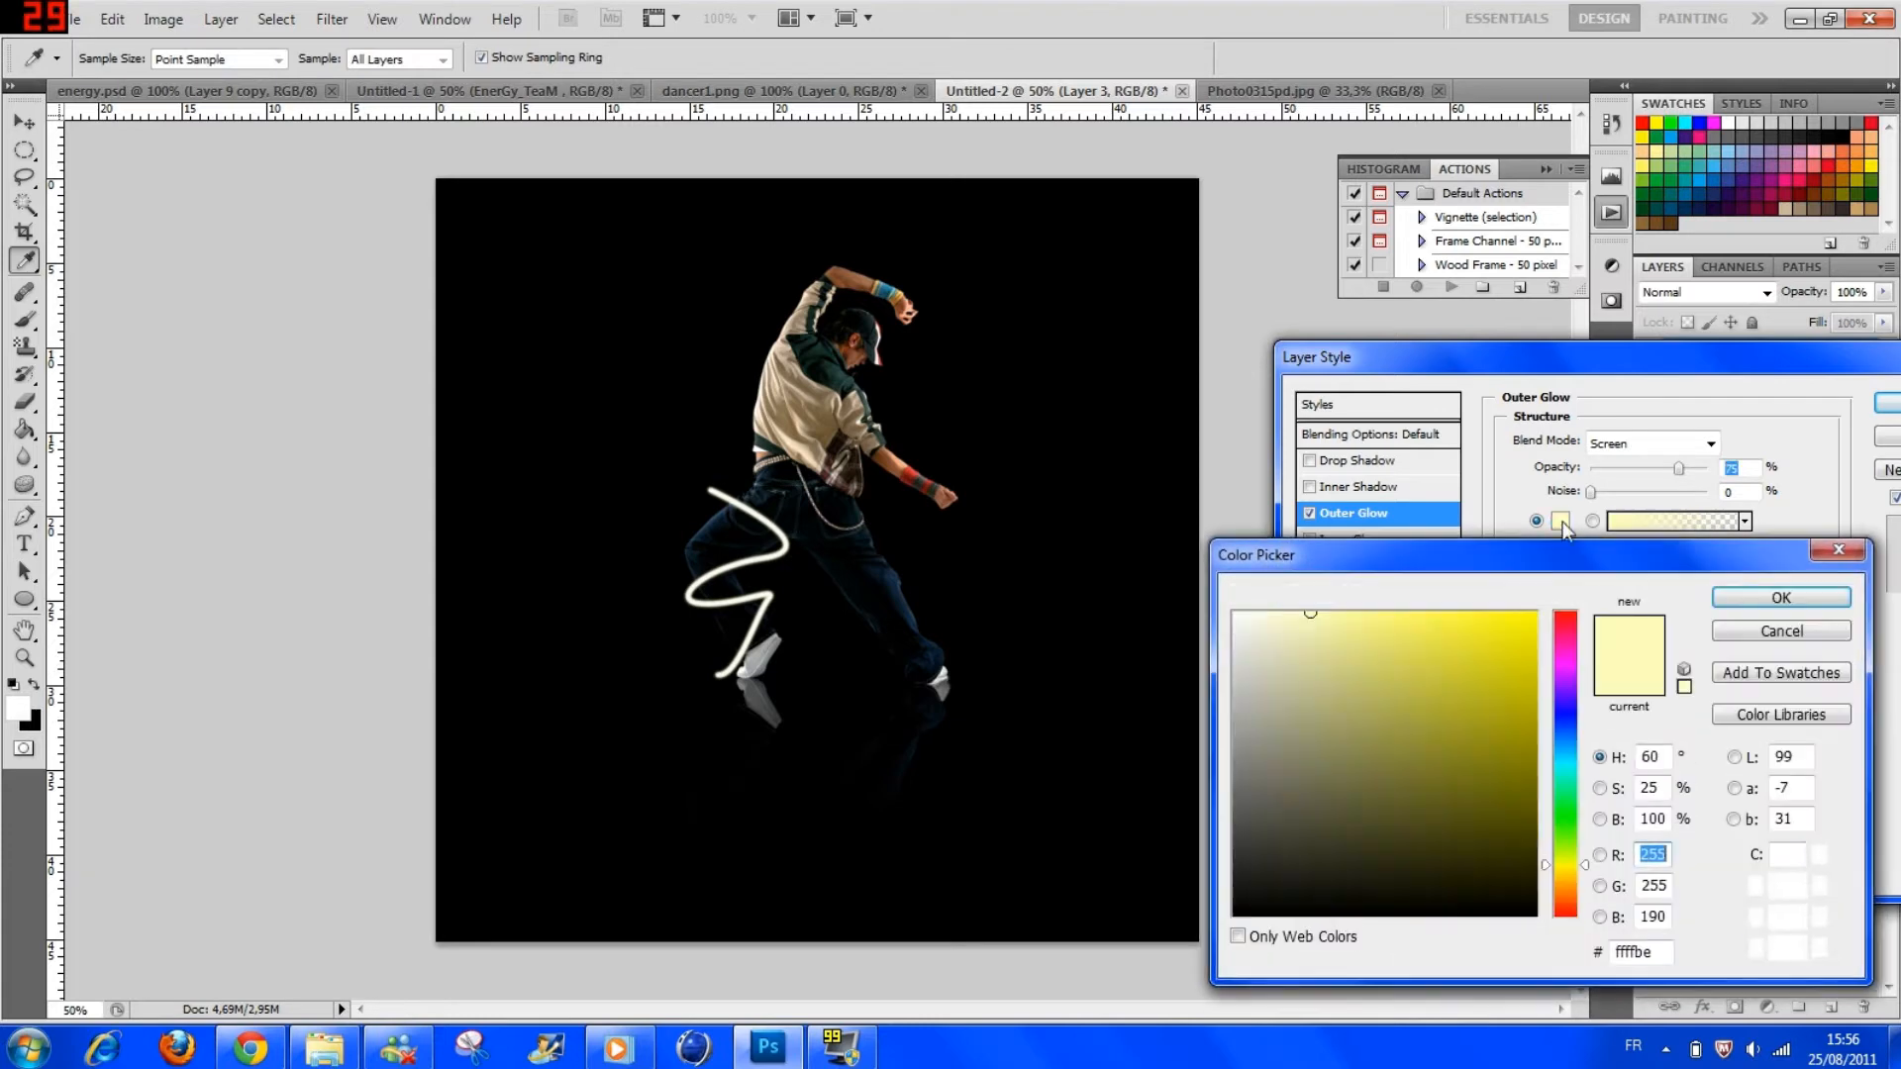
left_click_drag(1564, 720, 1565, 648)
left_click(1534, 615)
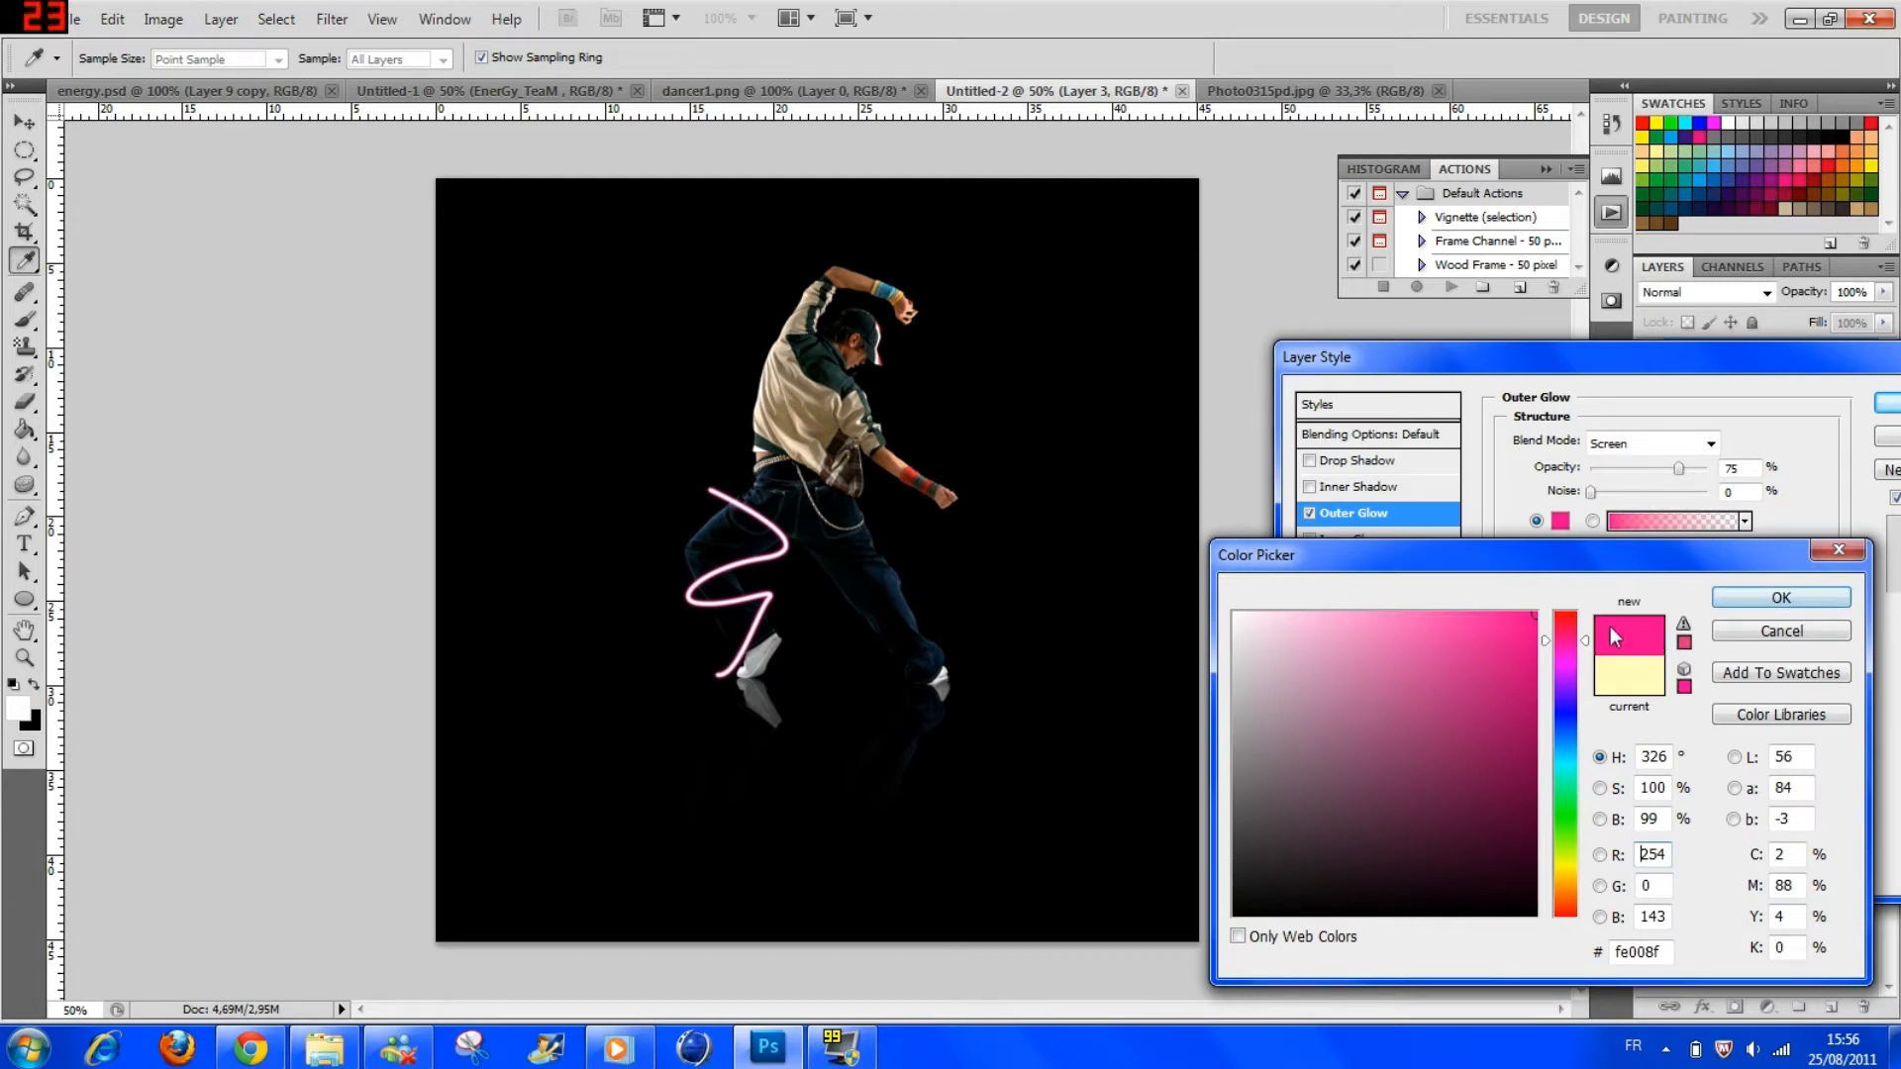
left_click(1790, 597)
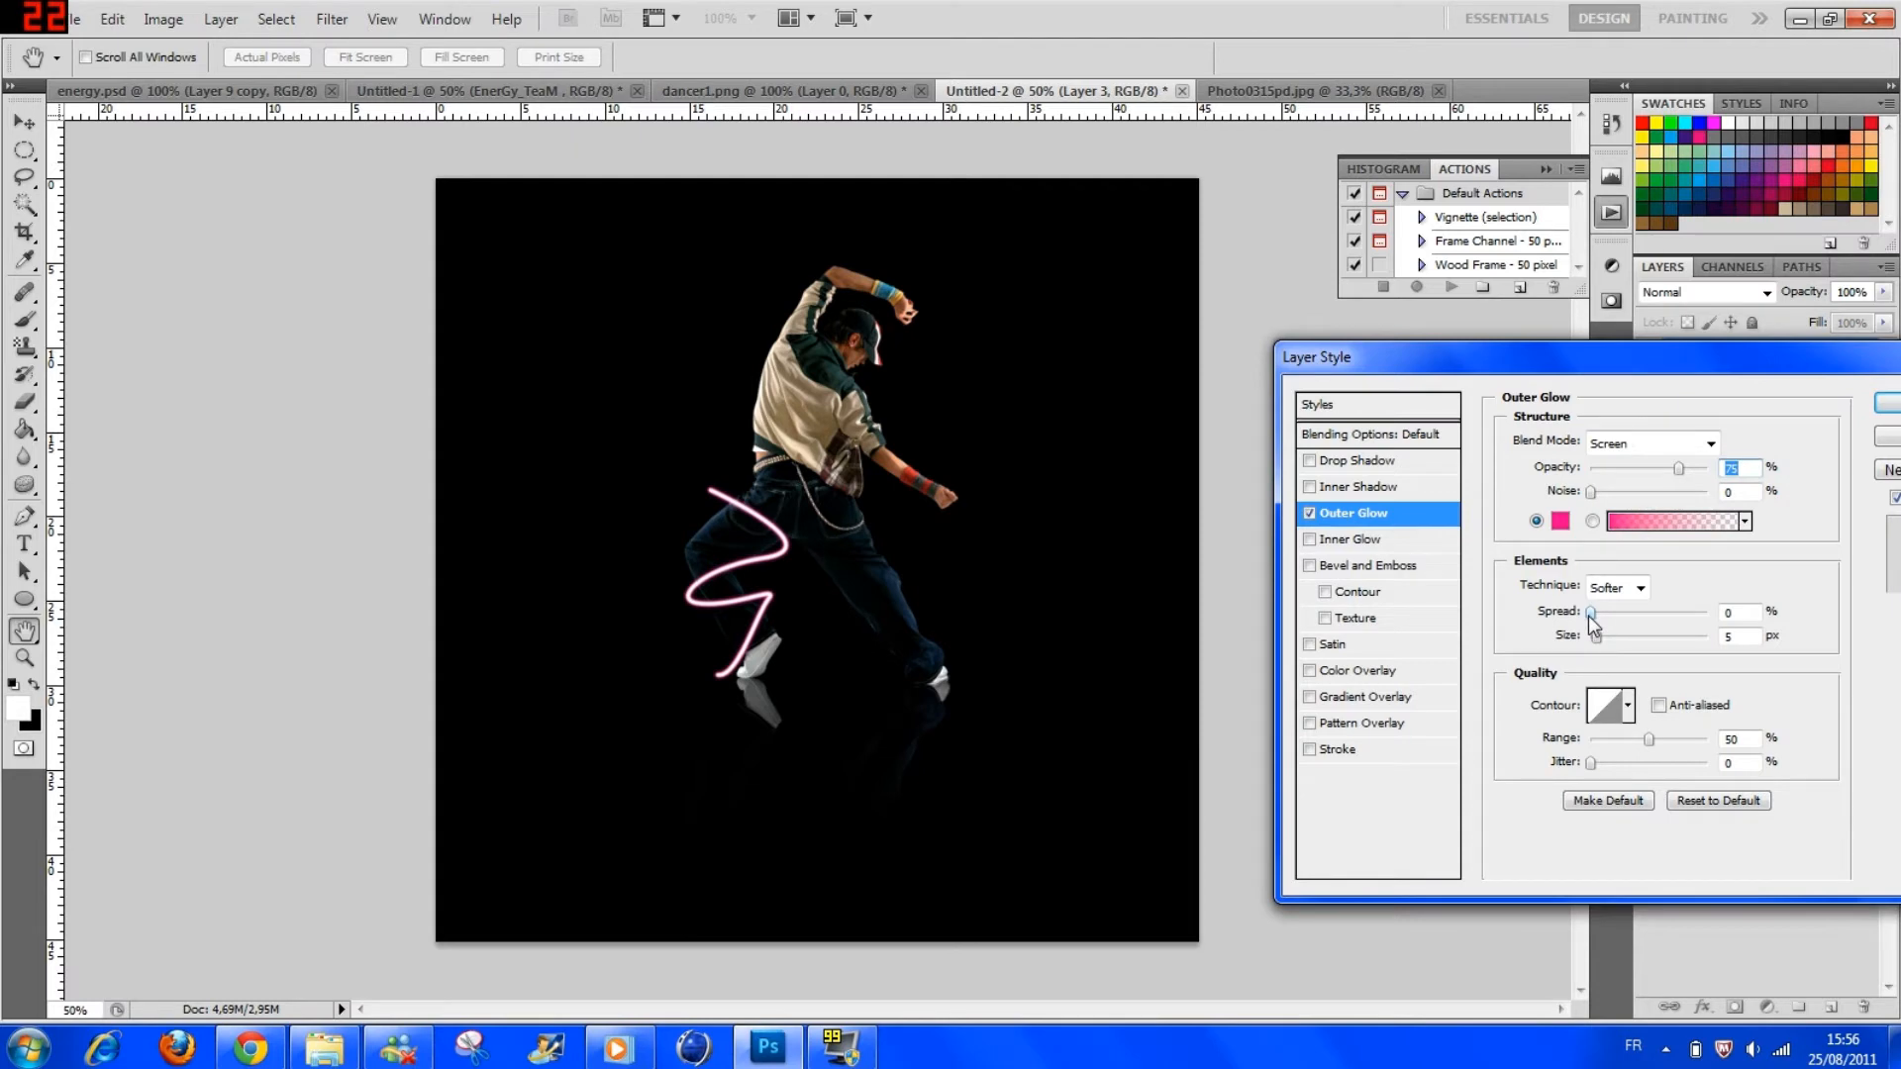
mouse_move(1591, 614)
left_mouse_down()
mouse_move(1726, 631)
mouse_move(1601, 616)
left_mouse_up()
left_click_drag(1601, 646, 1605, 647)
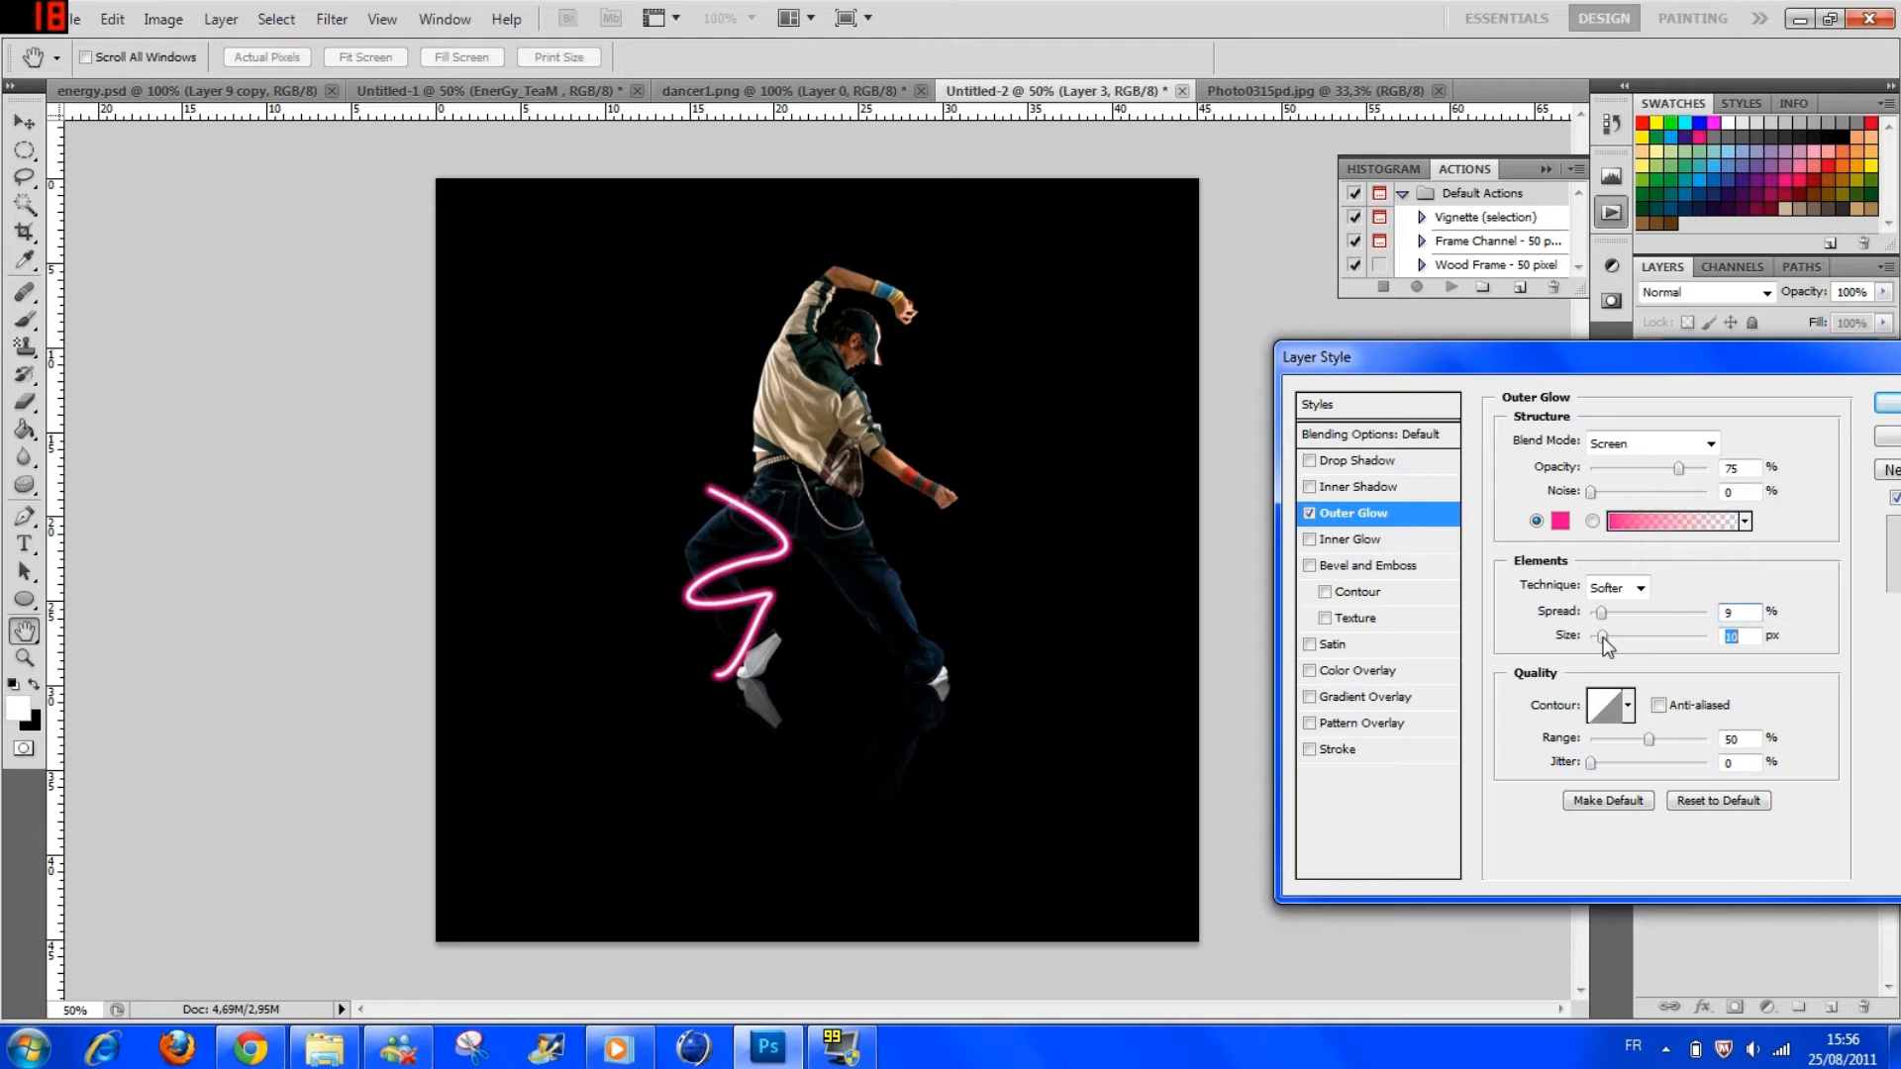
Step: Try several contour presets for the outer glow and go back to the straight diagonal one
left_click(1615, 711)
left_click(1525, 771)
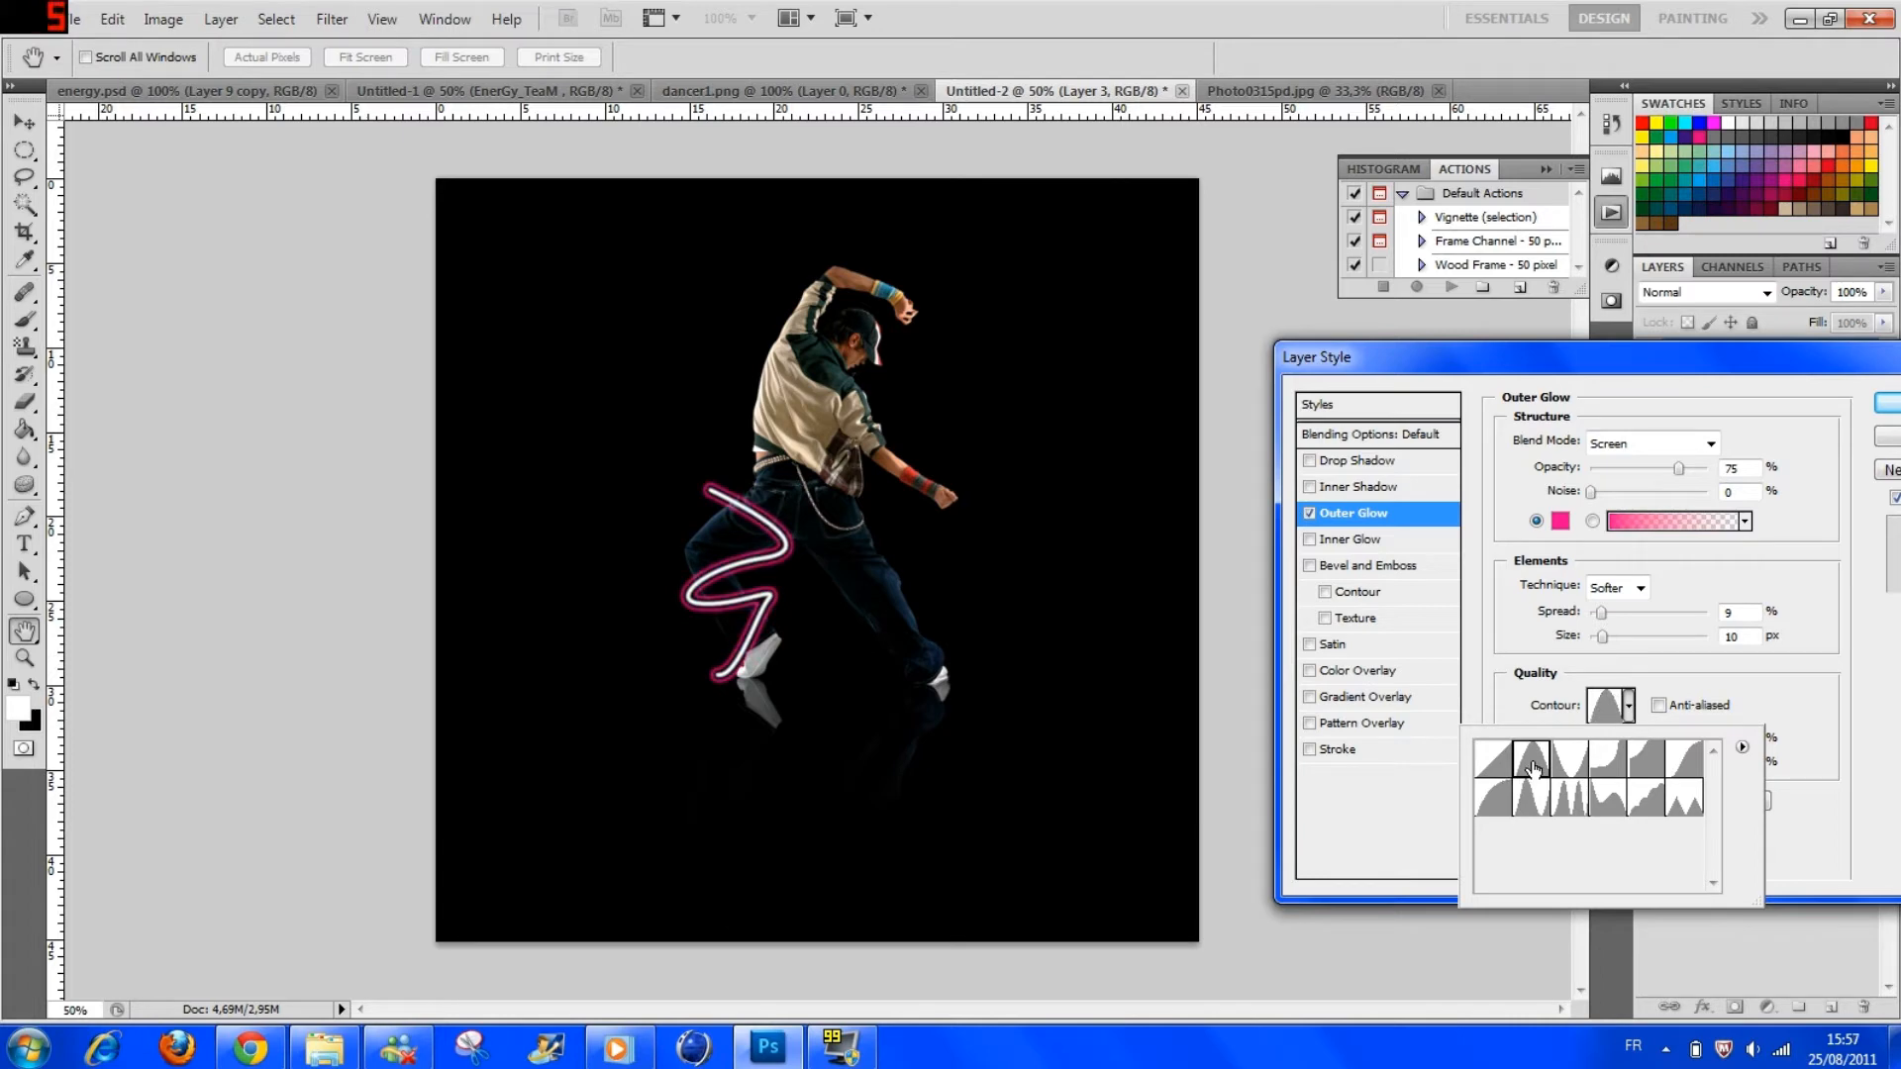
left_click(1574, 762)
left_click(1604, 765)
left_click(1646, 760)
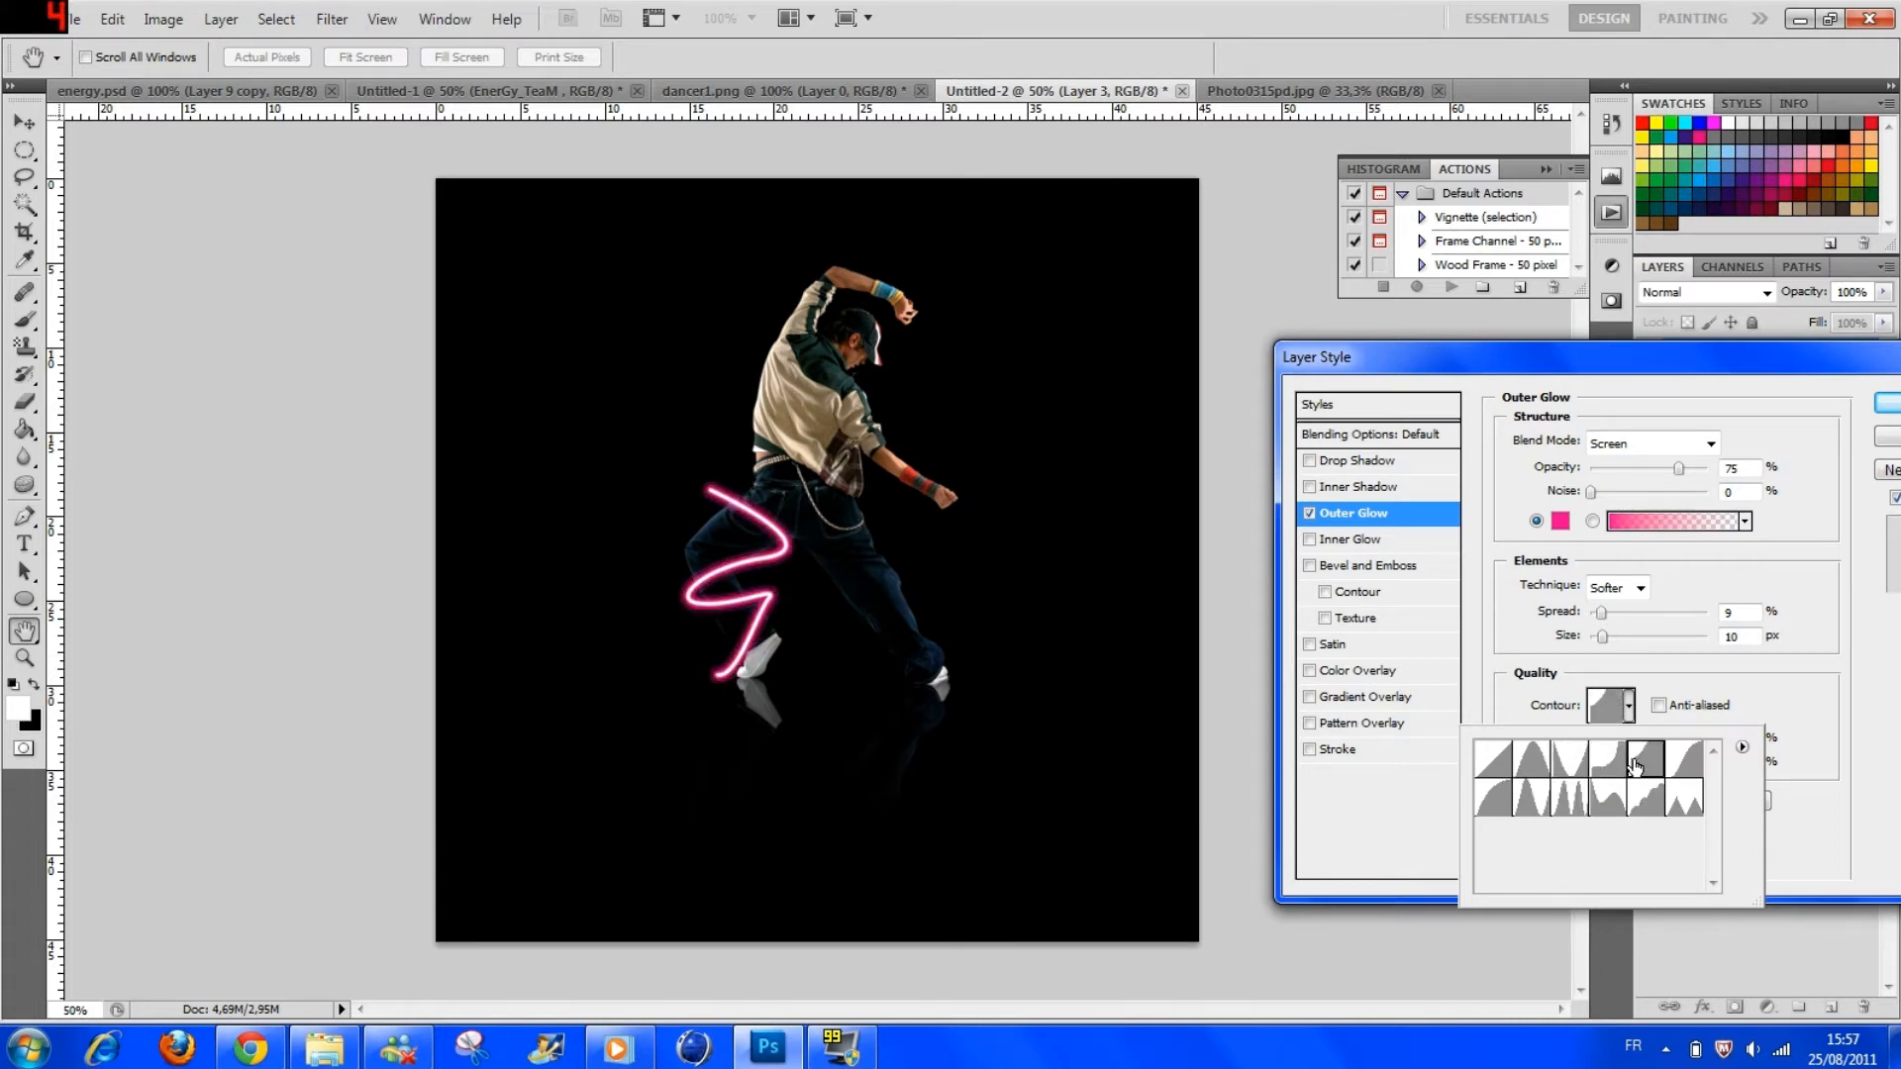
left_click(1684, 760)
left_click(1688, 806)
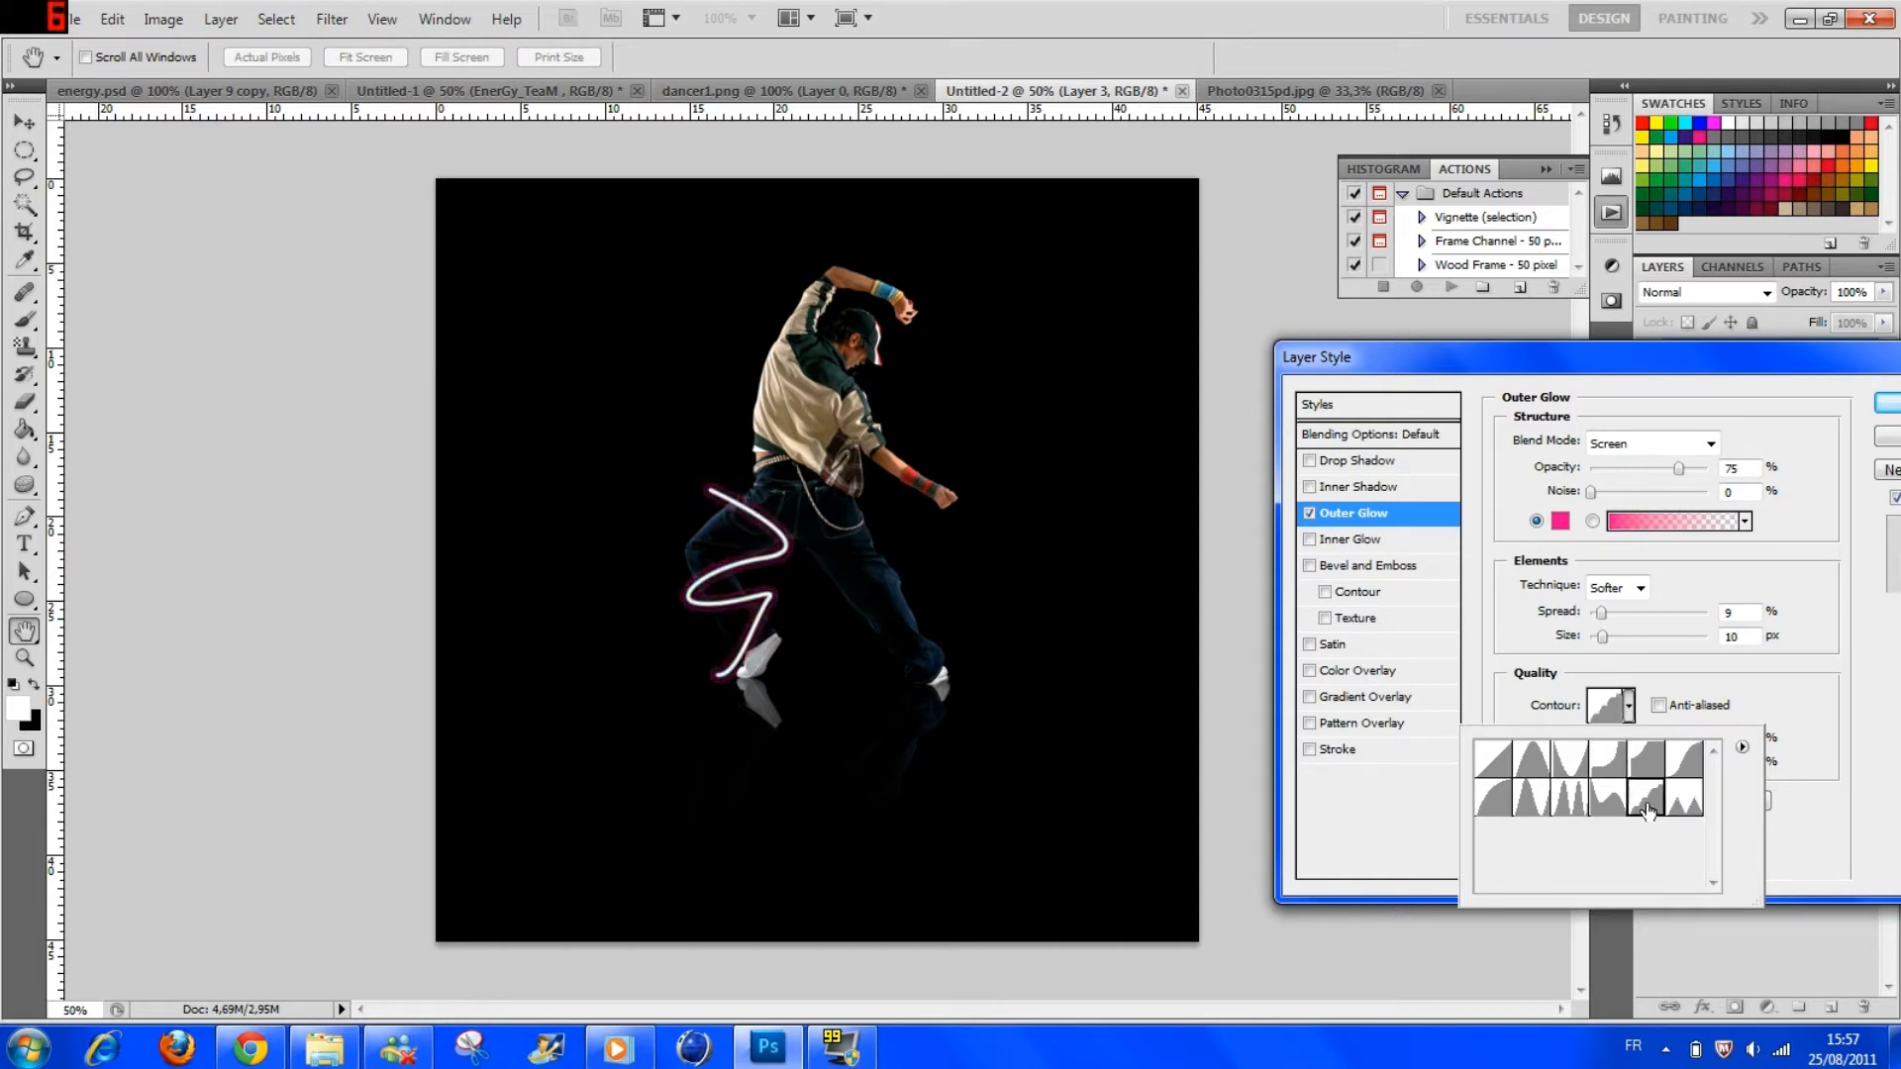
left_click(1604, 798)
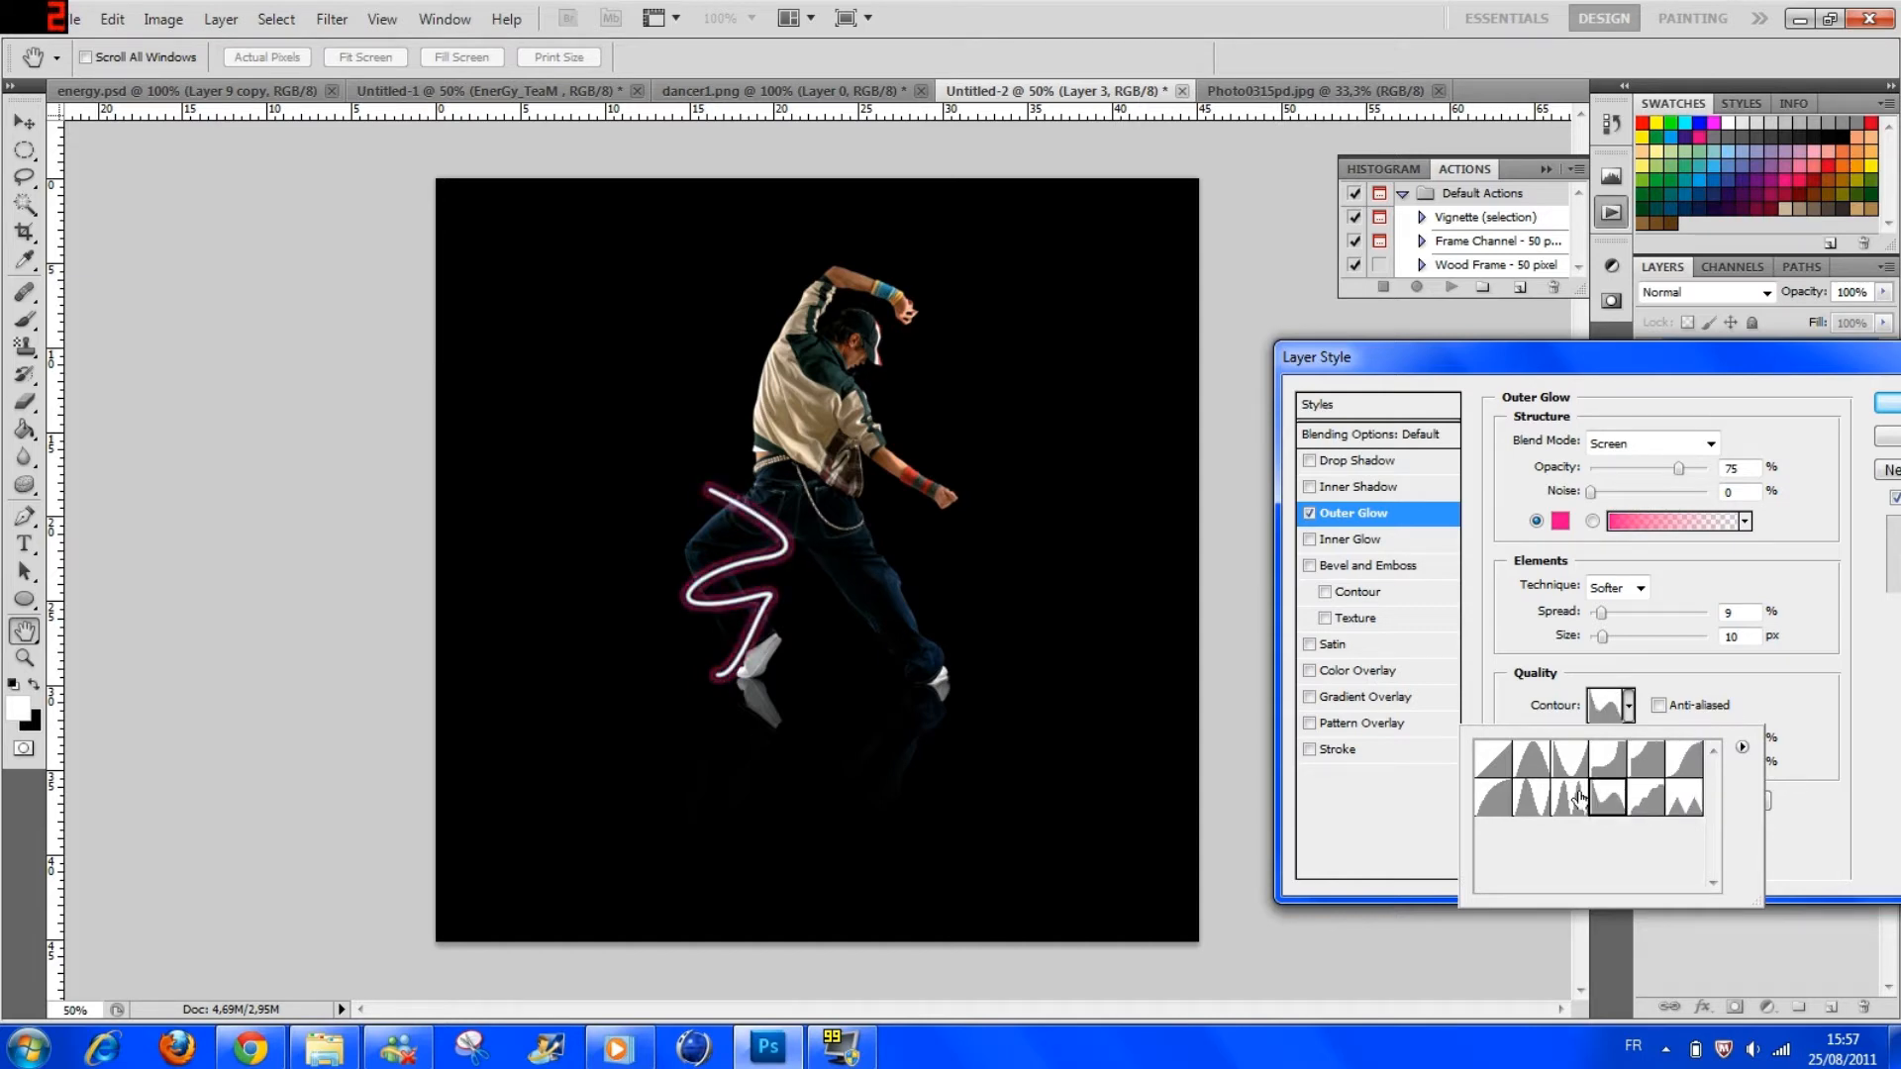
left_click(1566, 797)
left_click(1495, 771)
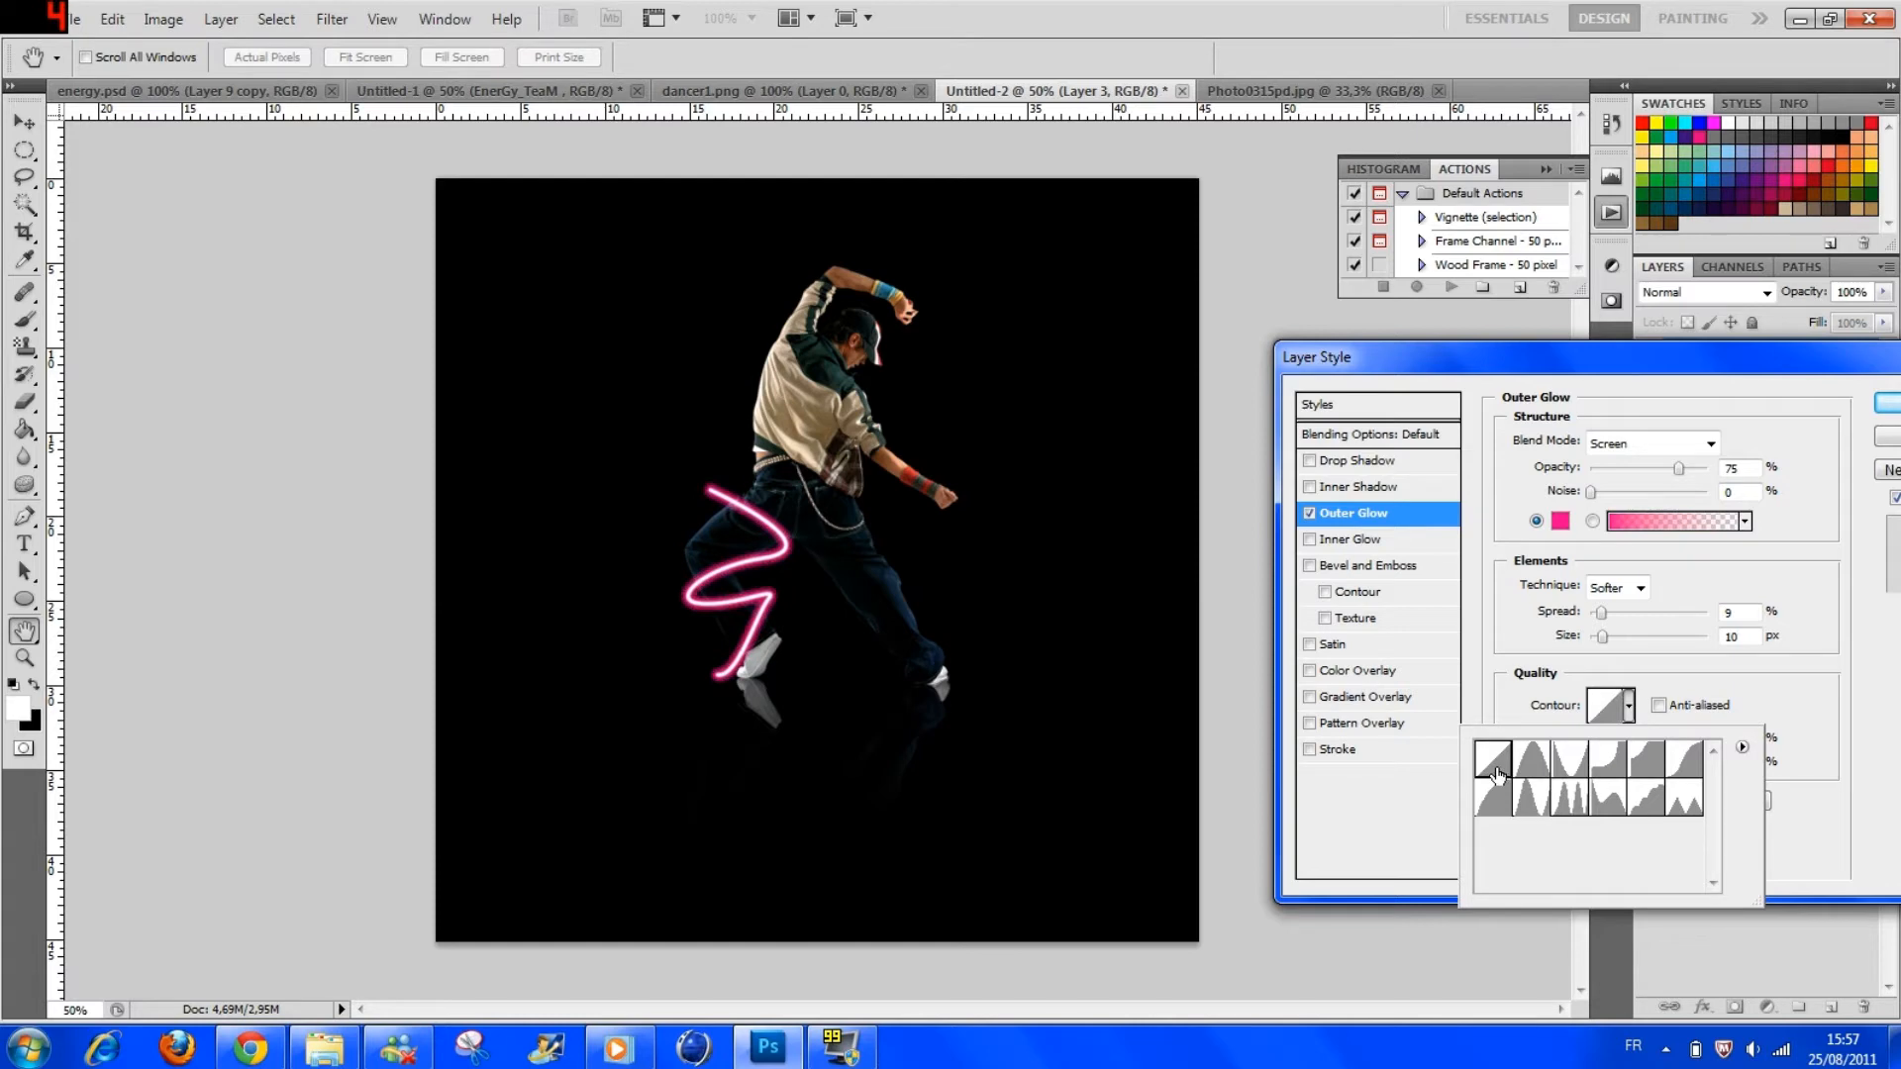
Step: Try an Inner Shadow on the stroked line's layer, changing its colour from black to yellow
left_click(1816, 693)
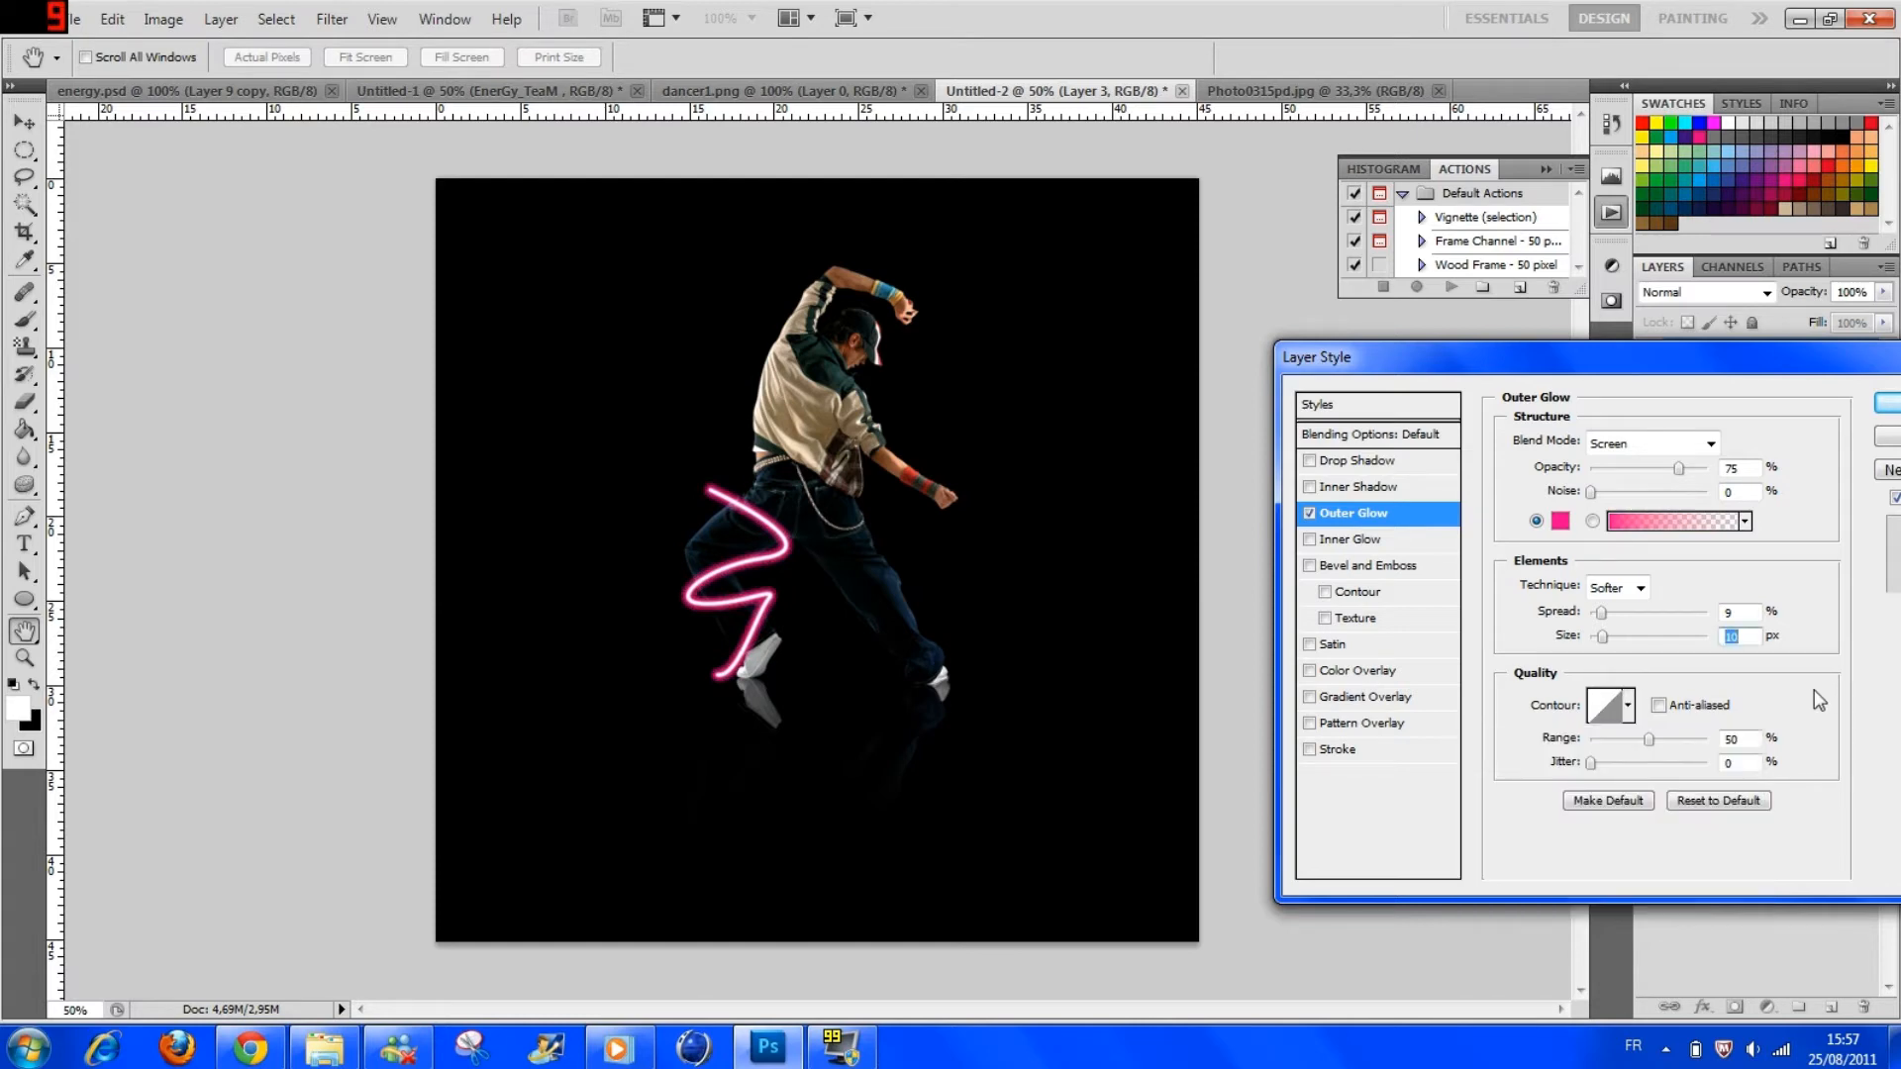
left_click(1311, 488)
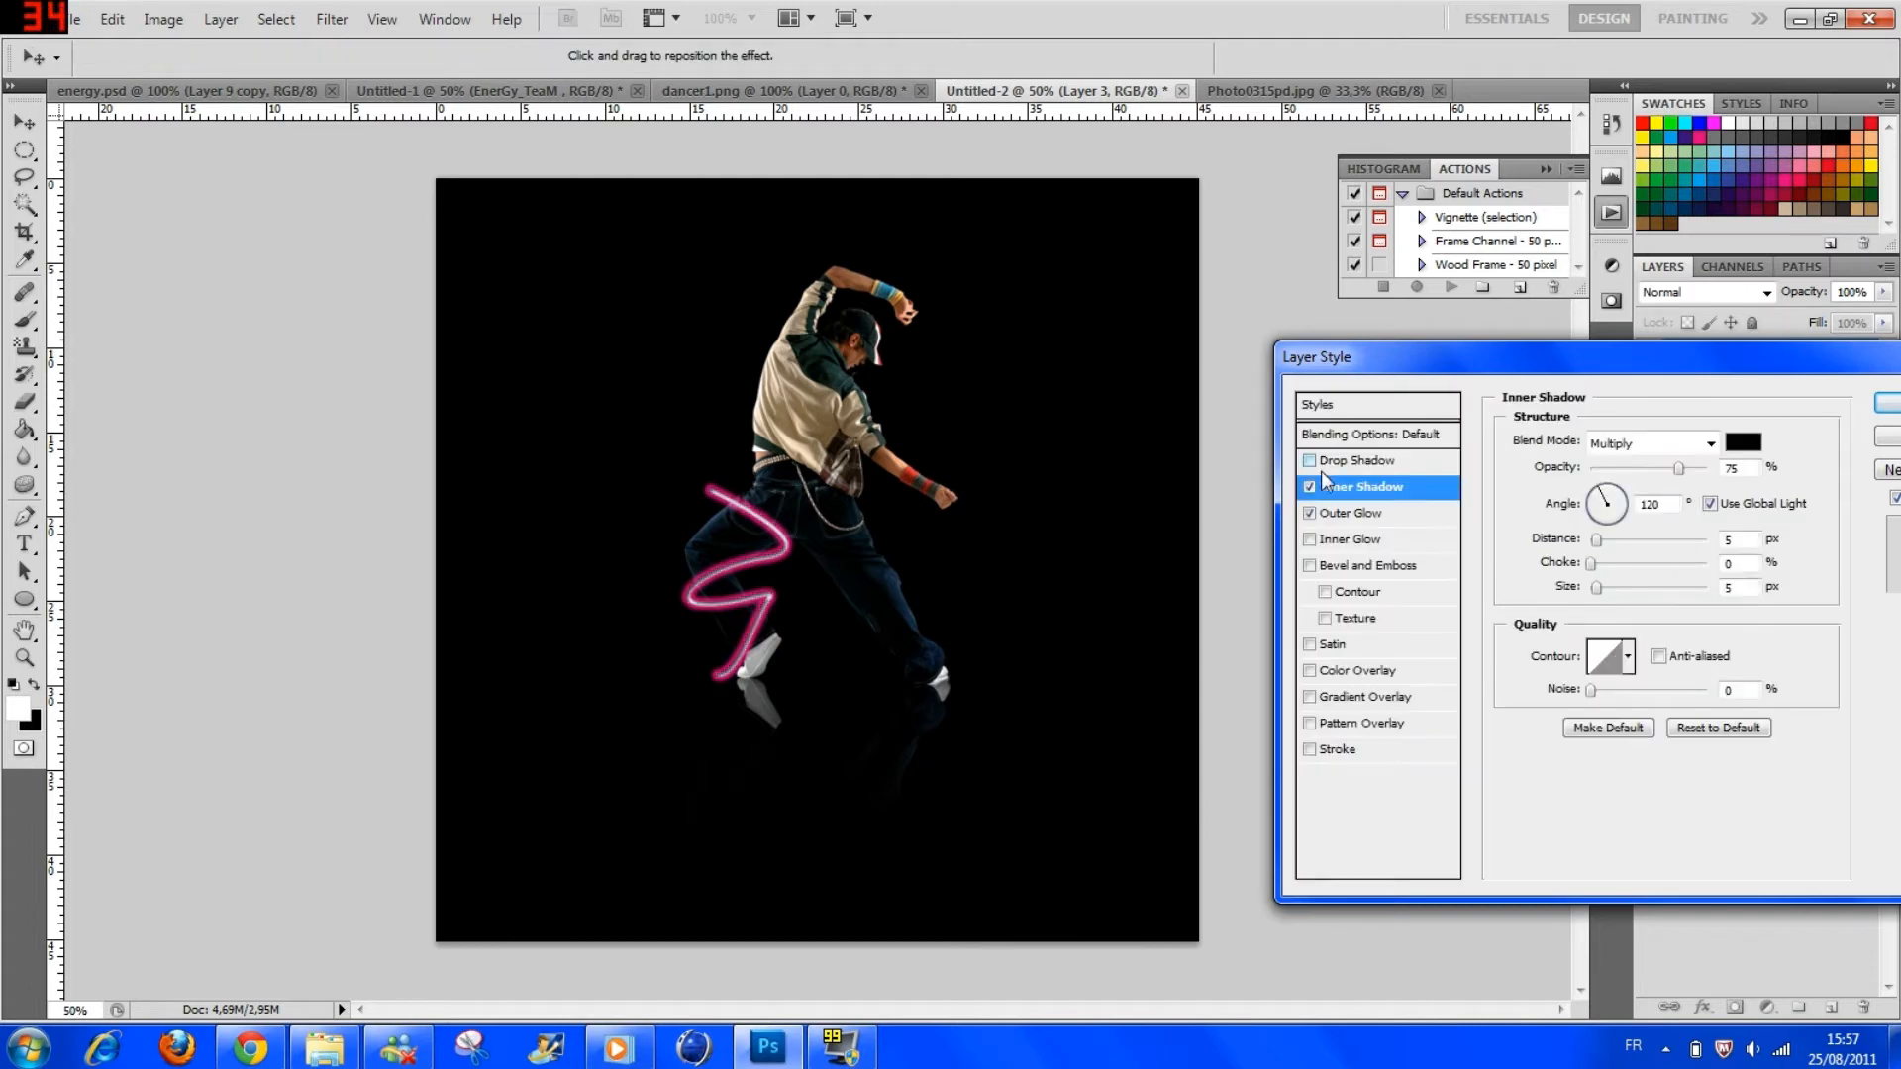
left_click(1744, 442)
left_click_drag(1402, 677, 1164, 572)
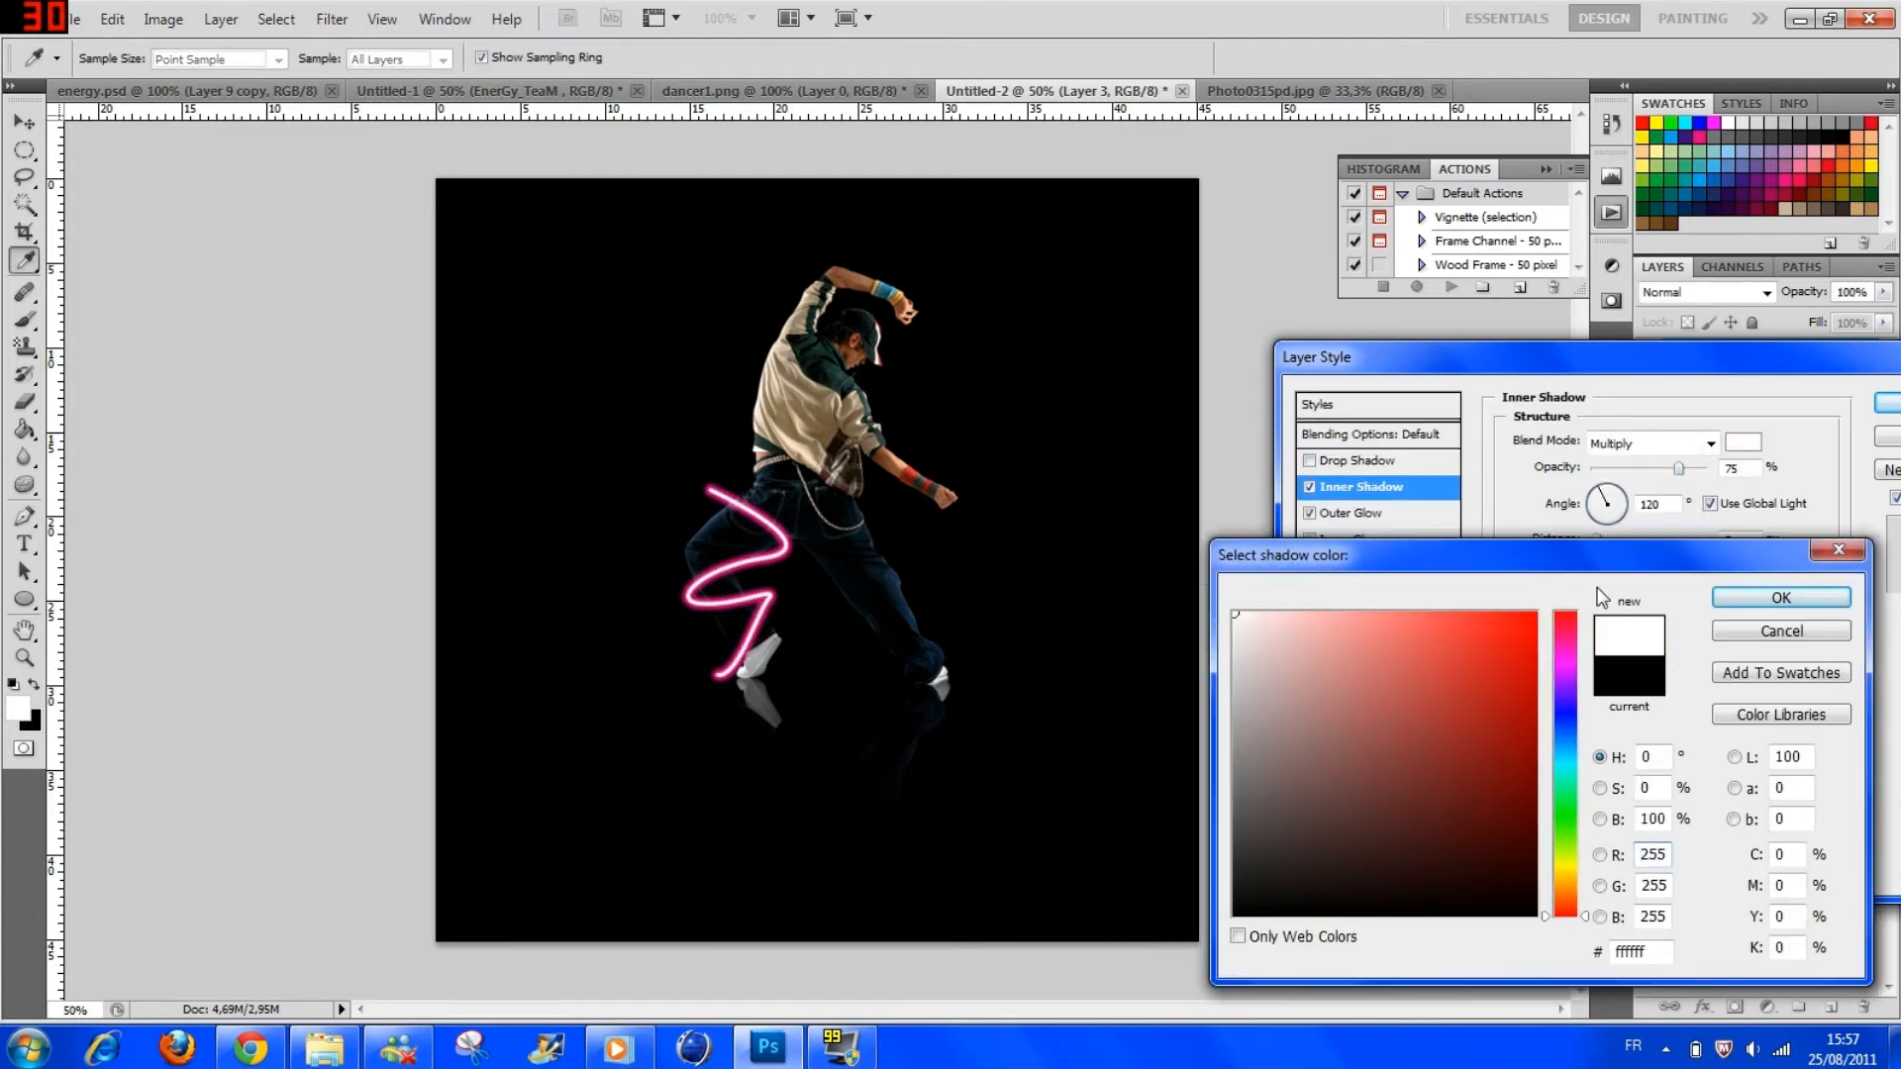
left_click_drag(1524, 646, 1537, 611)
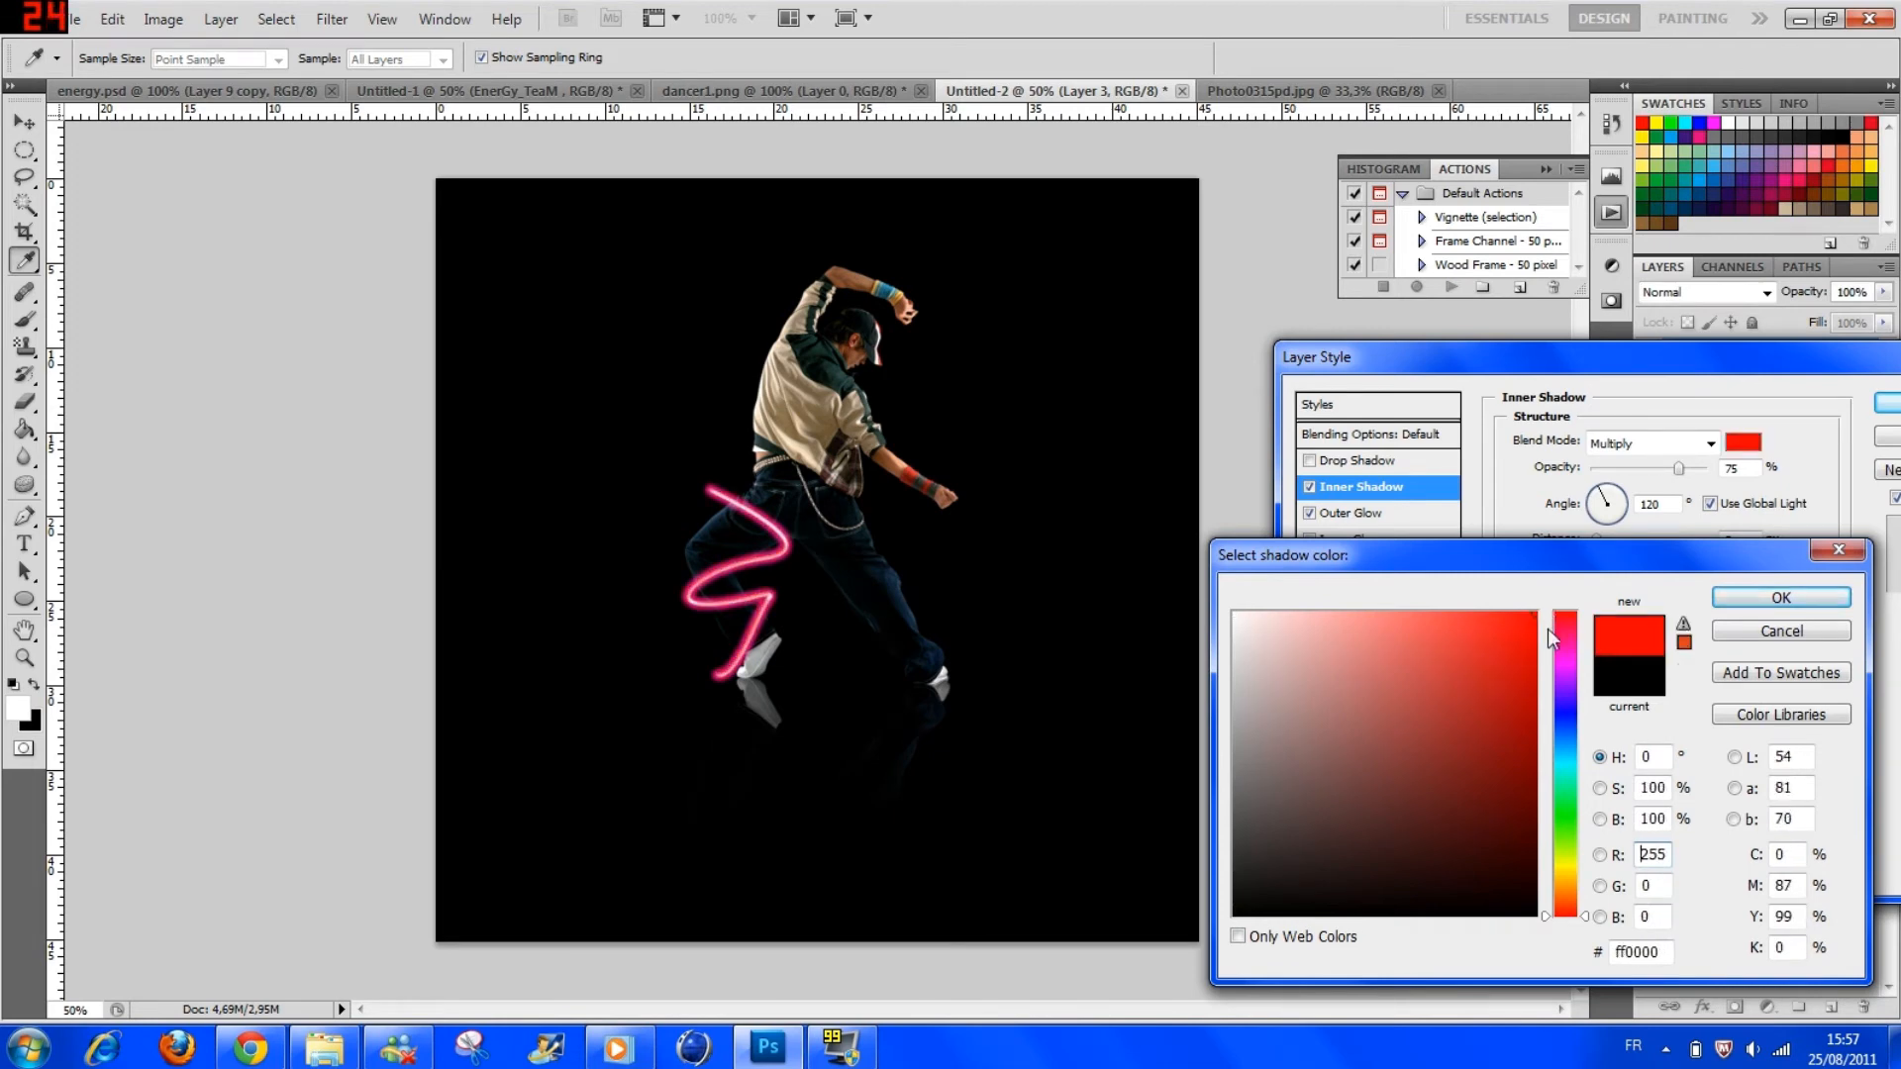
left_click_drag(1570, 814, 1575, 859)
left_click(1775, 604)
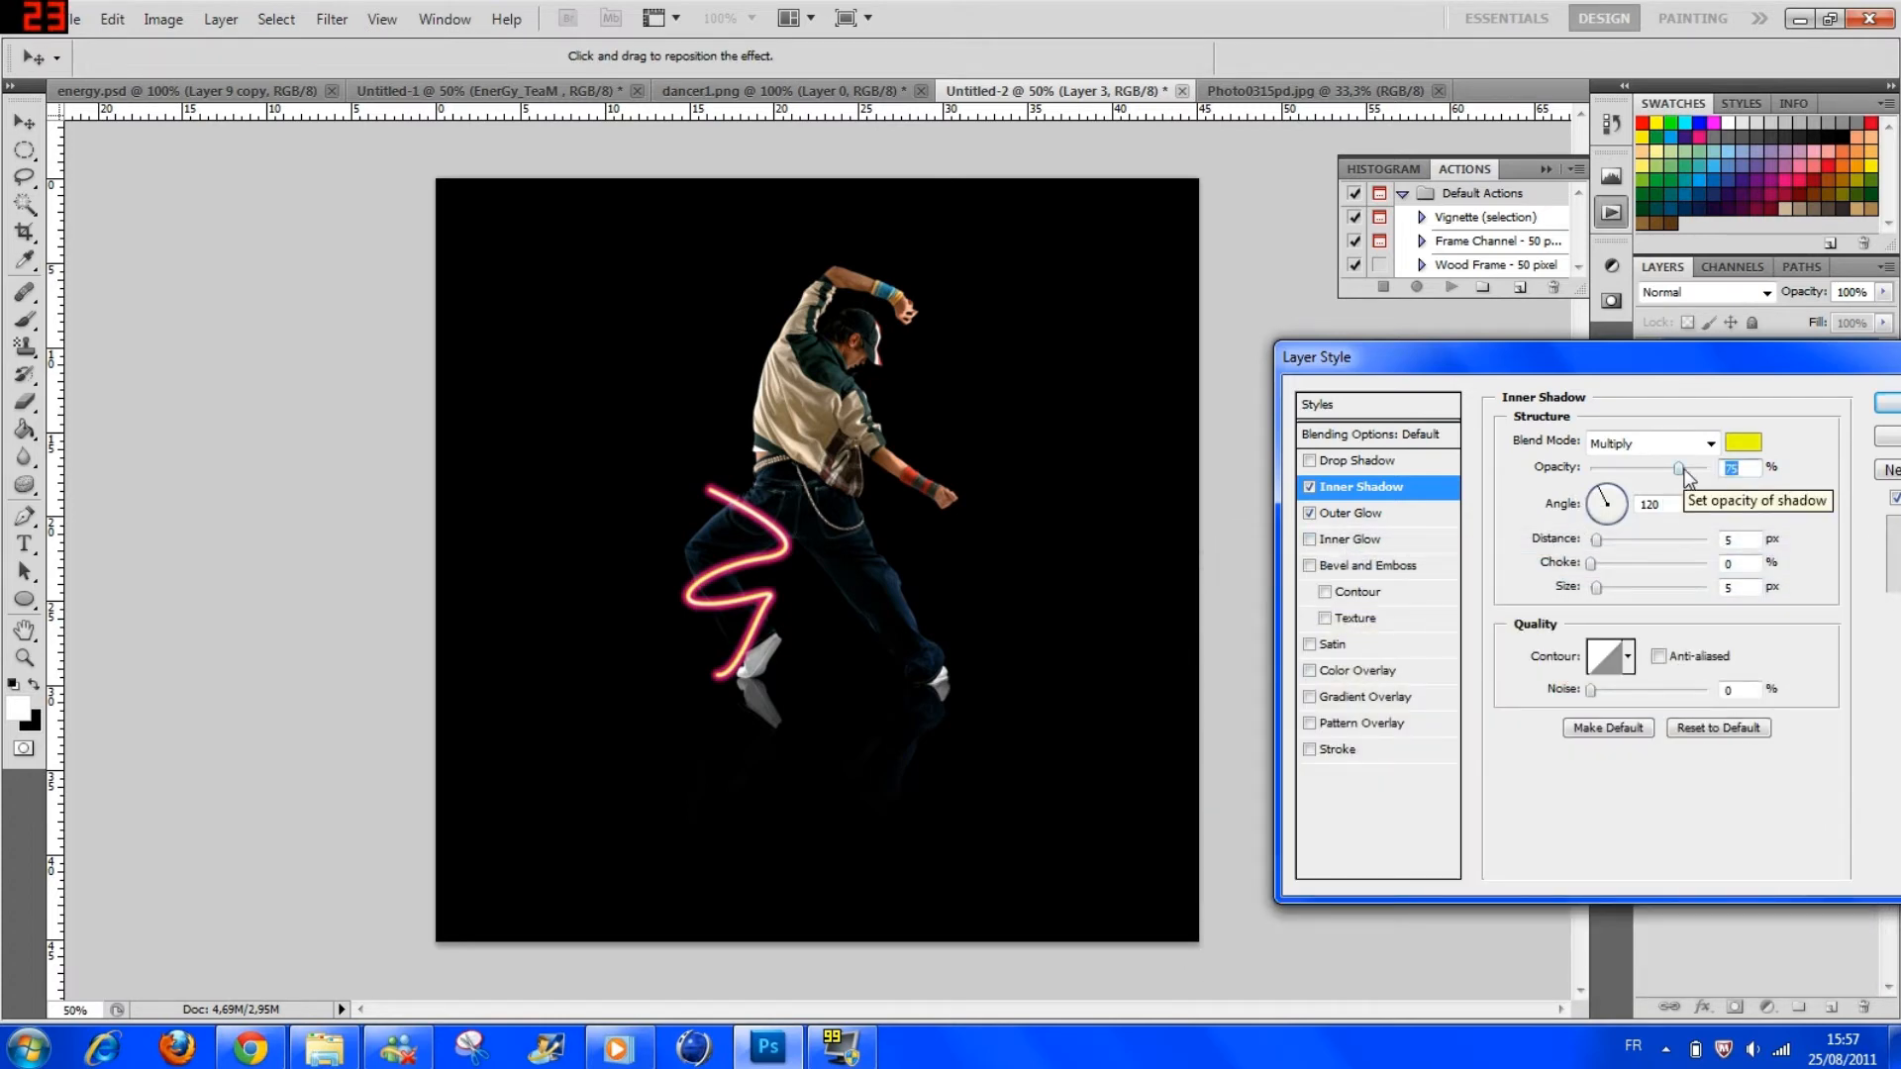
Step: Try the inner shadow at 100% opacity with a larger distance, and switch the effect off
left_click_drag(1680, 469, 1707, 469)
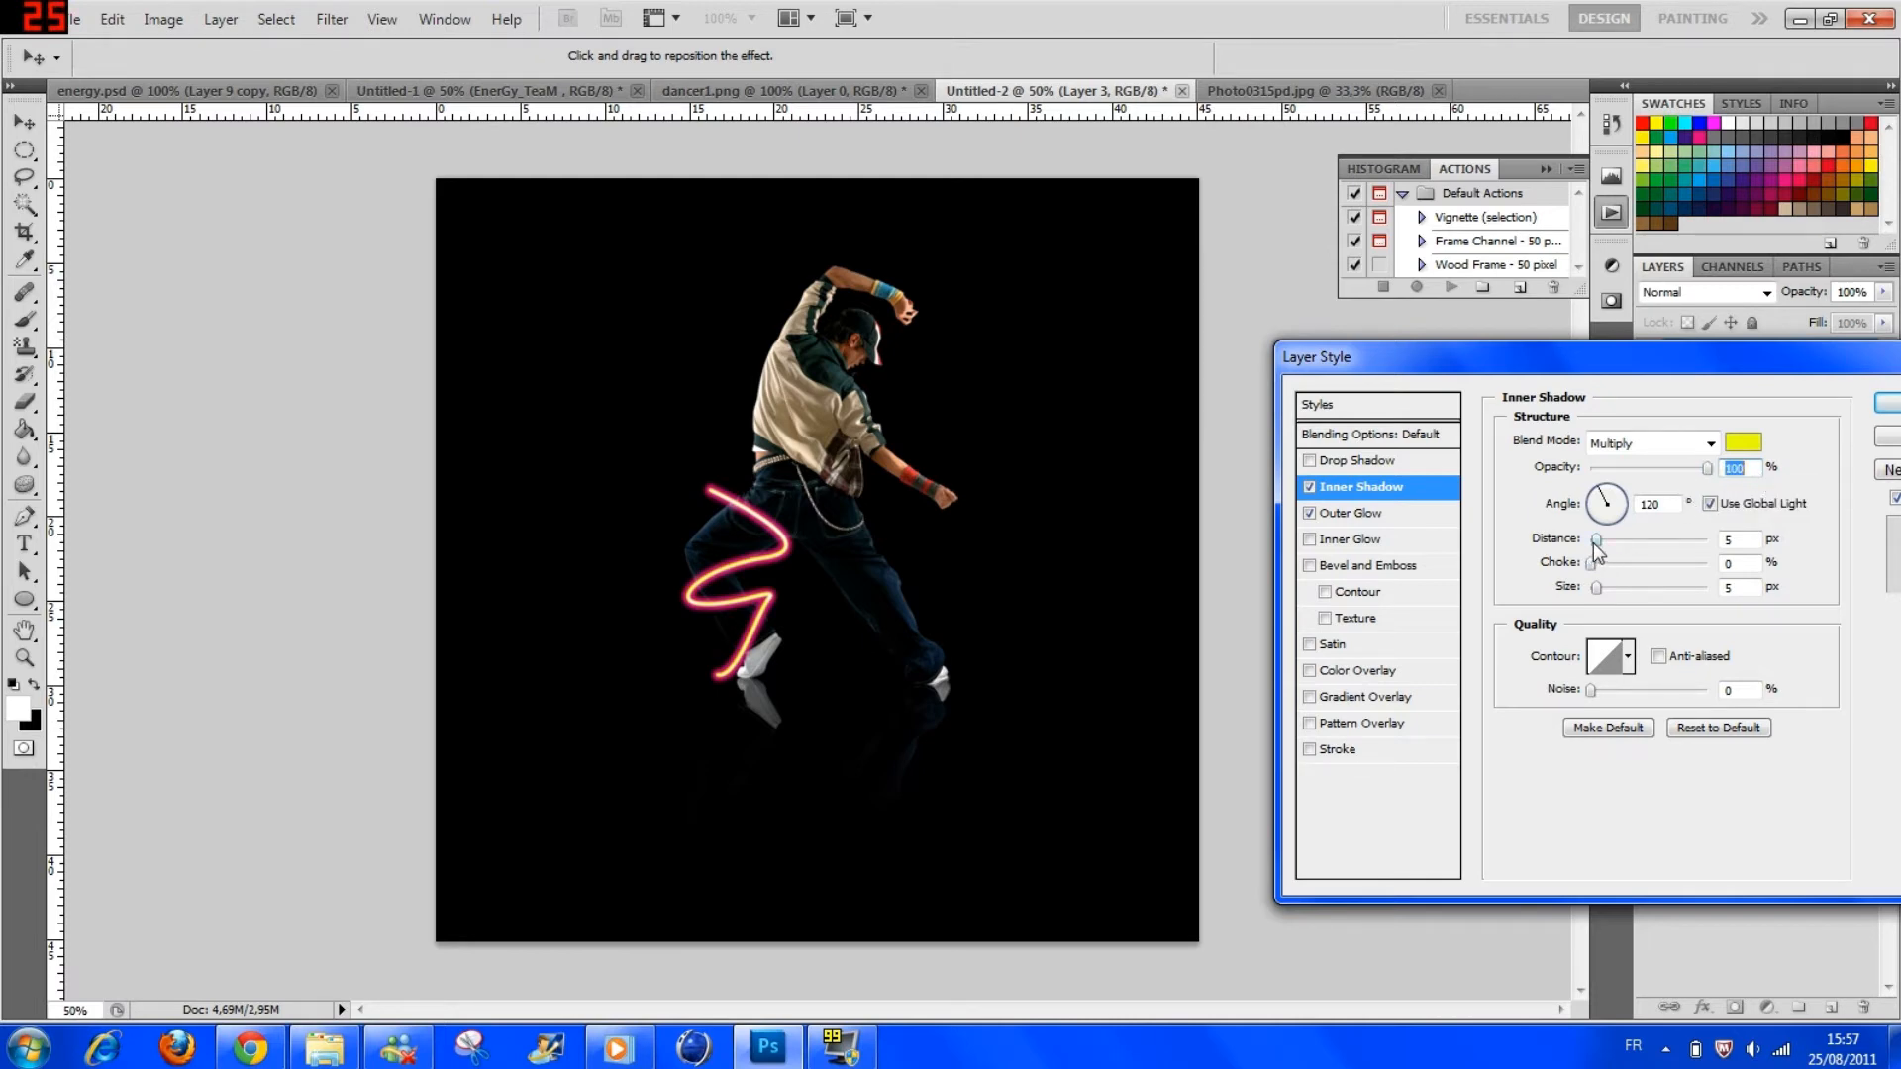
left_click_drag(1597, 543, 1671, 545)
left_click(1317, 486)
Step: Try a Drop Shadow on the line's layer in yellow at 100% opacity
left_click(1333, 460)
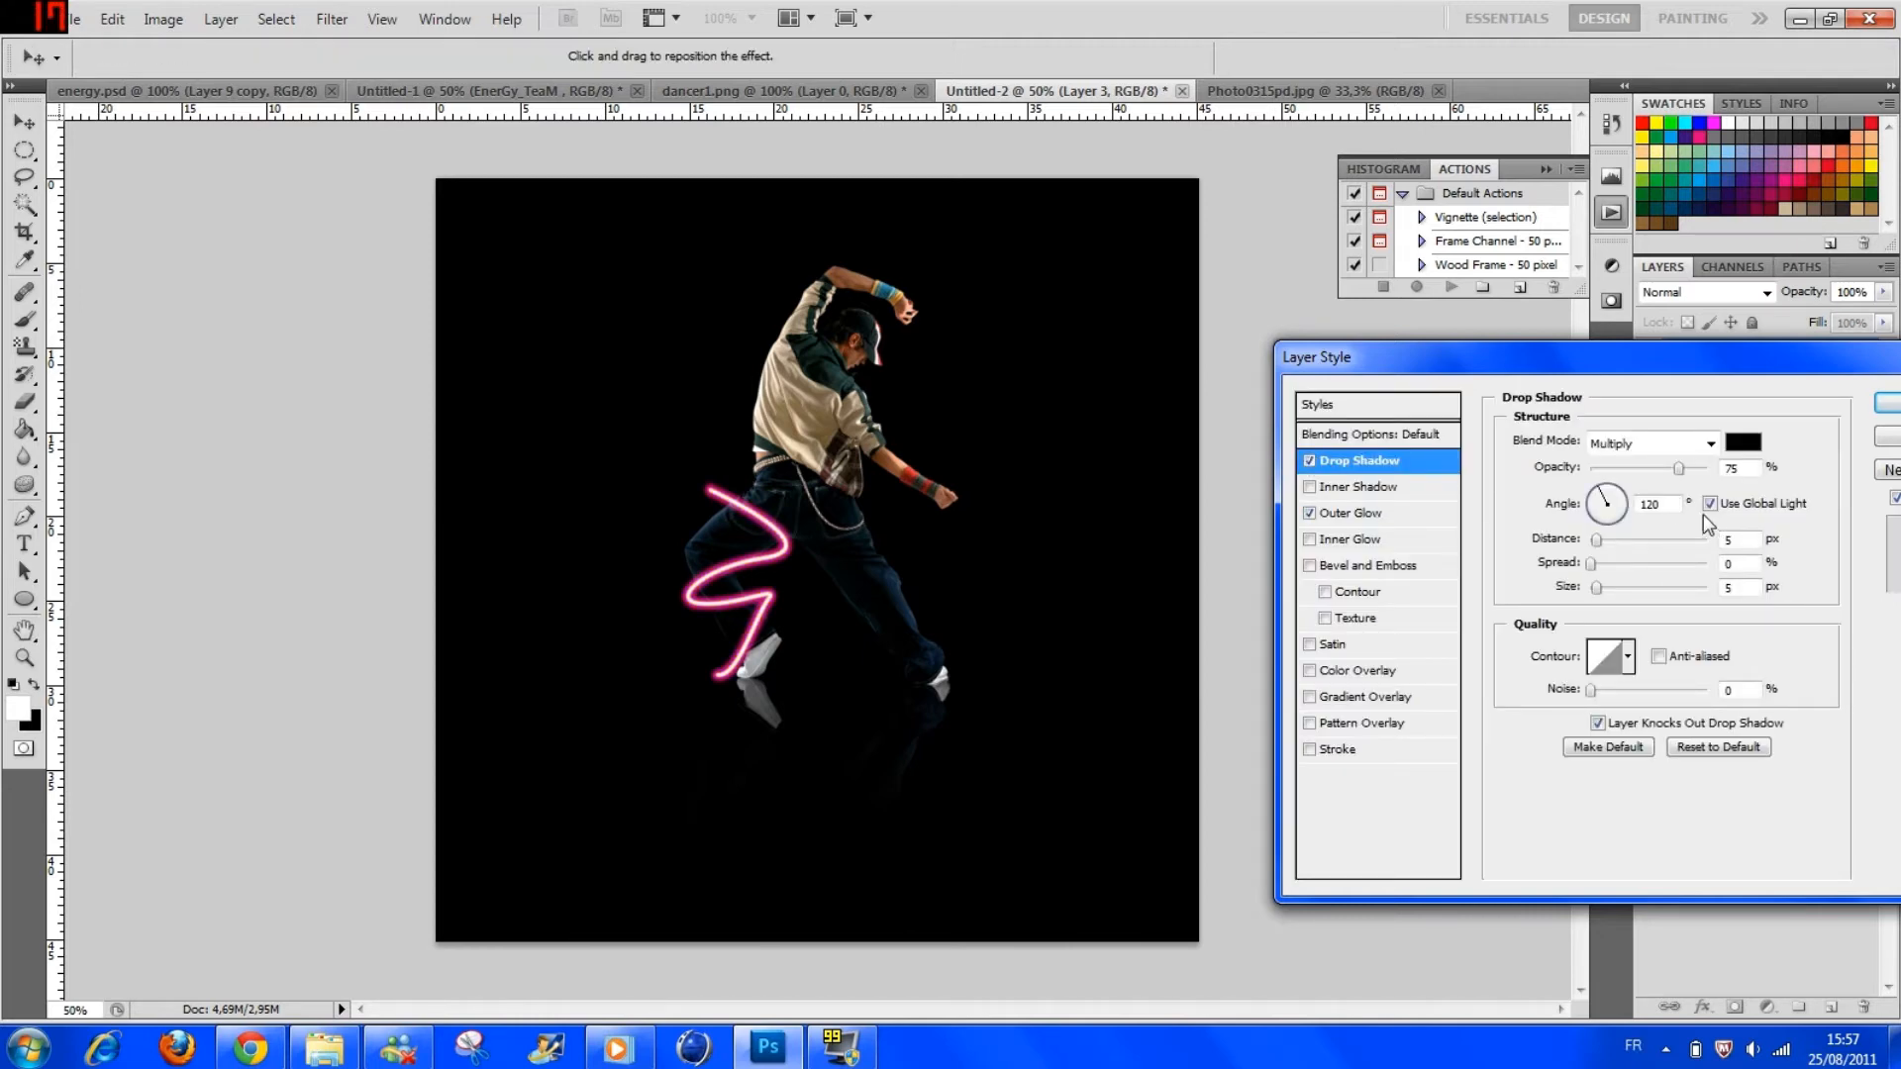
left_click(1742, 441)
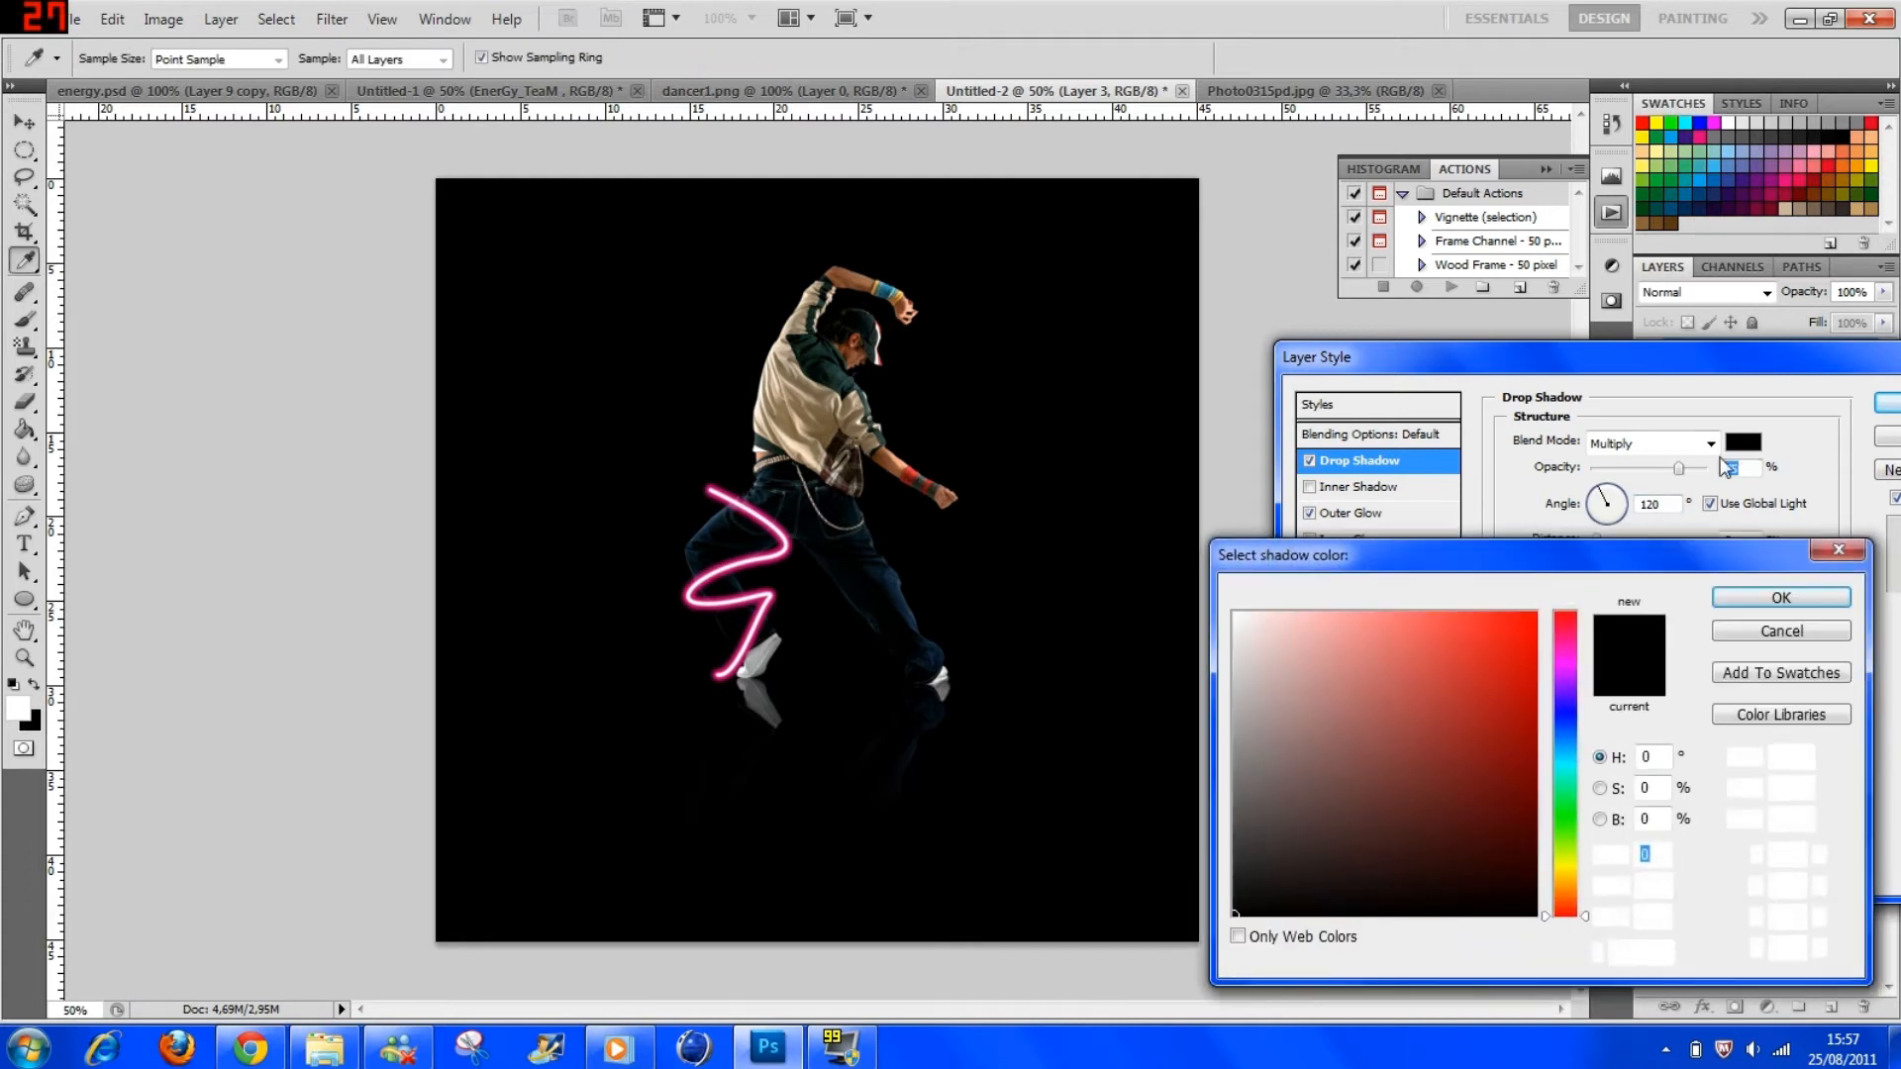
left_click_drag(1560, 842, 1563, 870)
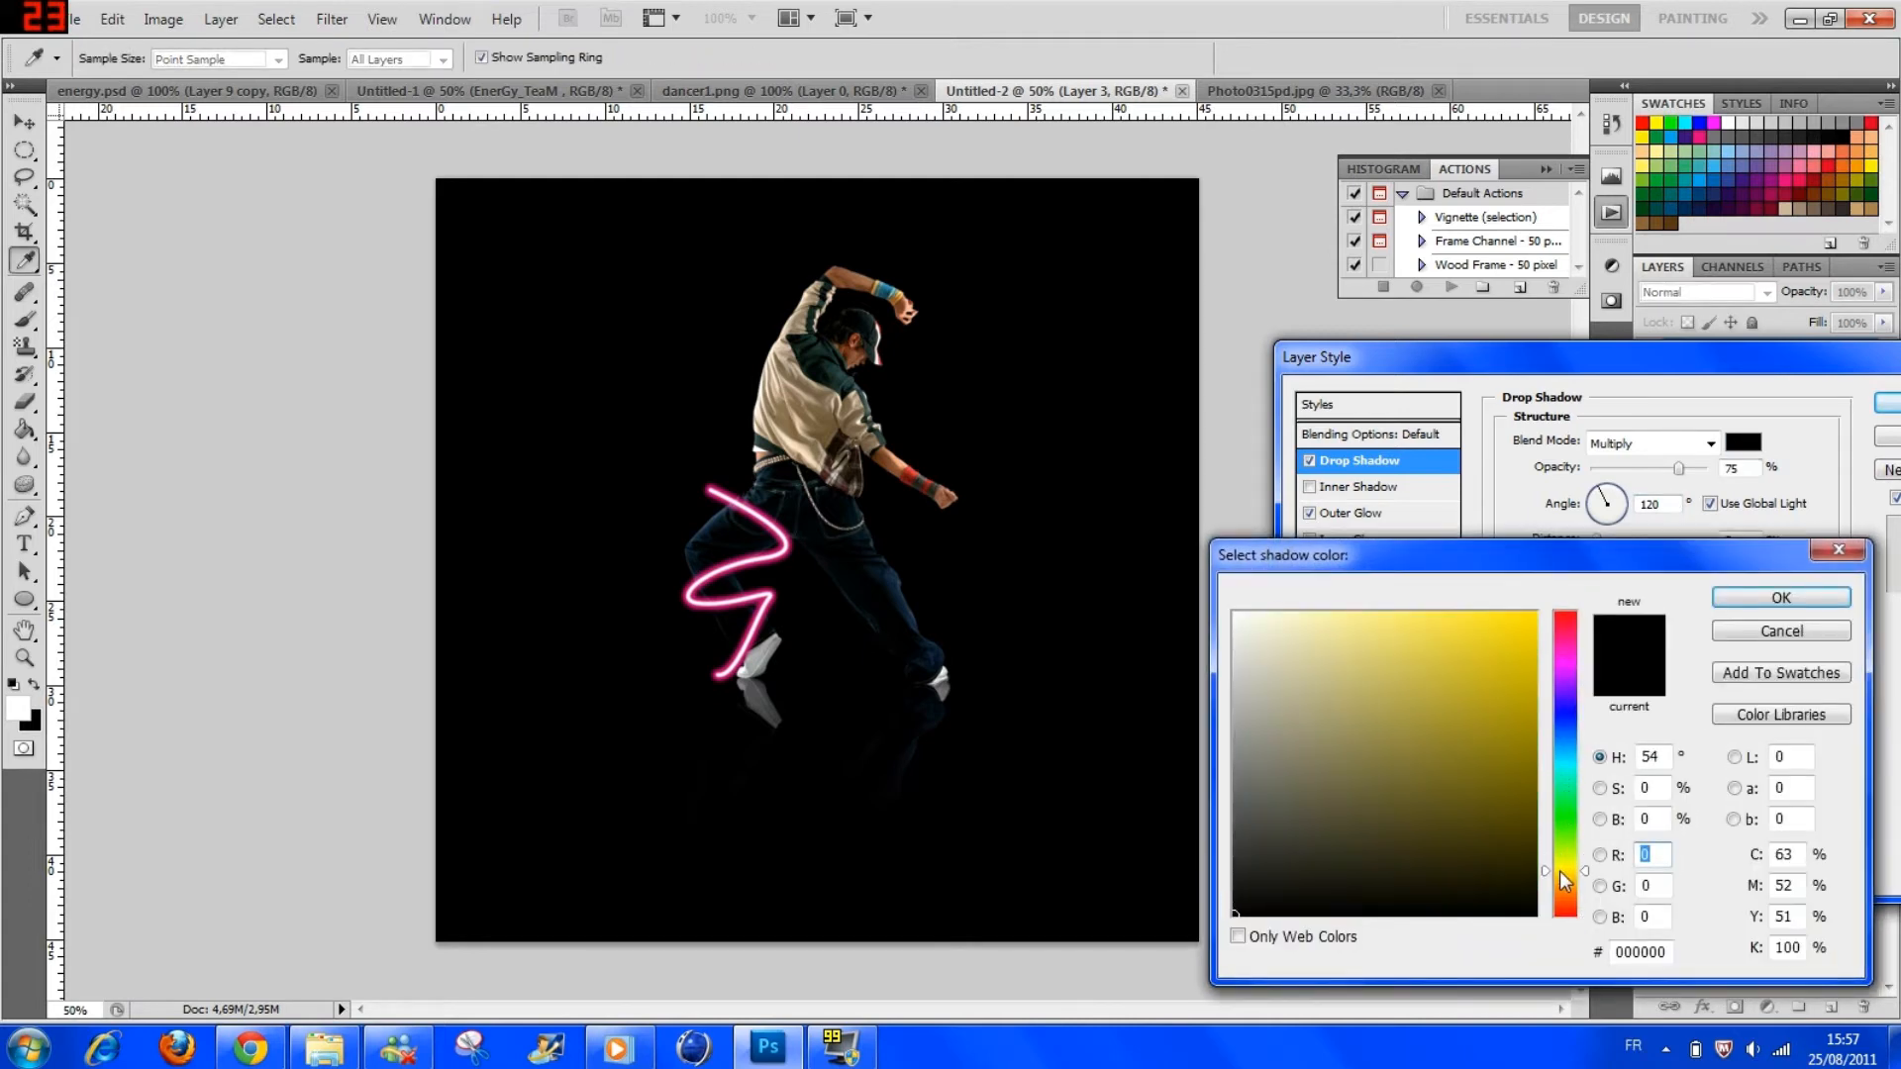
left_click(1723, 600)
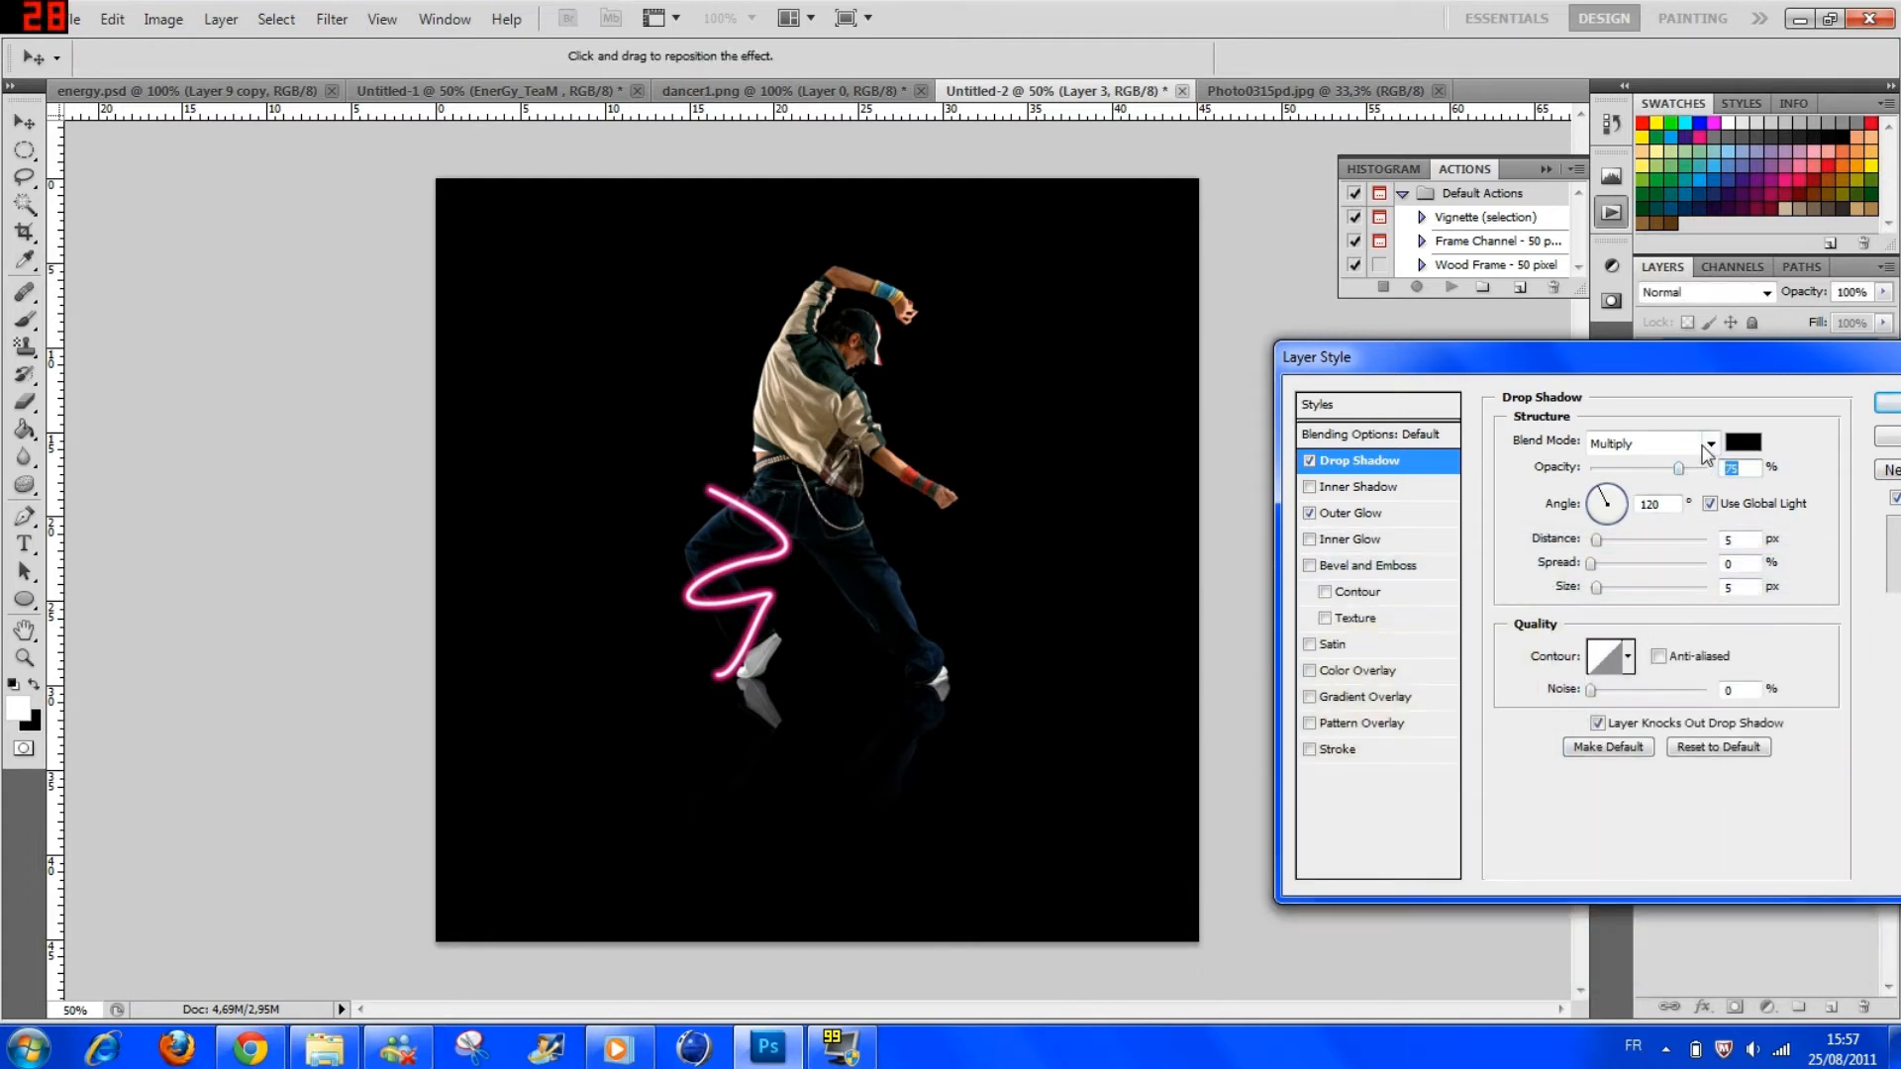
left_click_drag(1678, 468, 1707, 468)
left_click(1742, 441)
left_click(1518, 617)
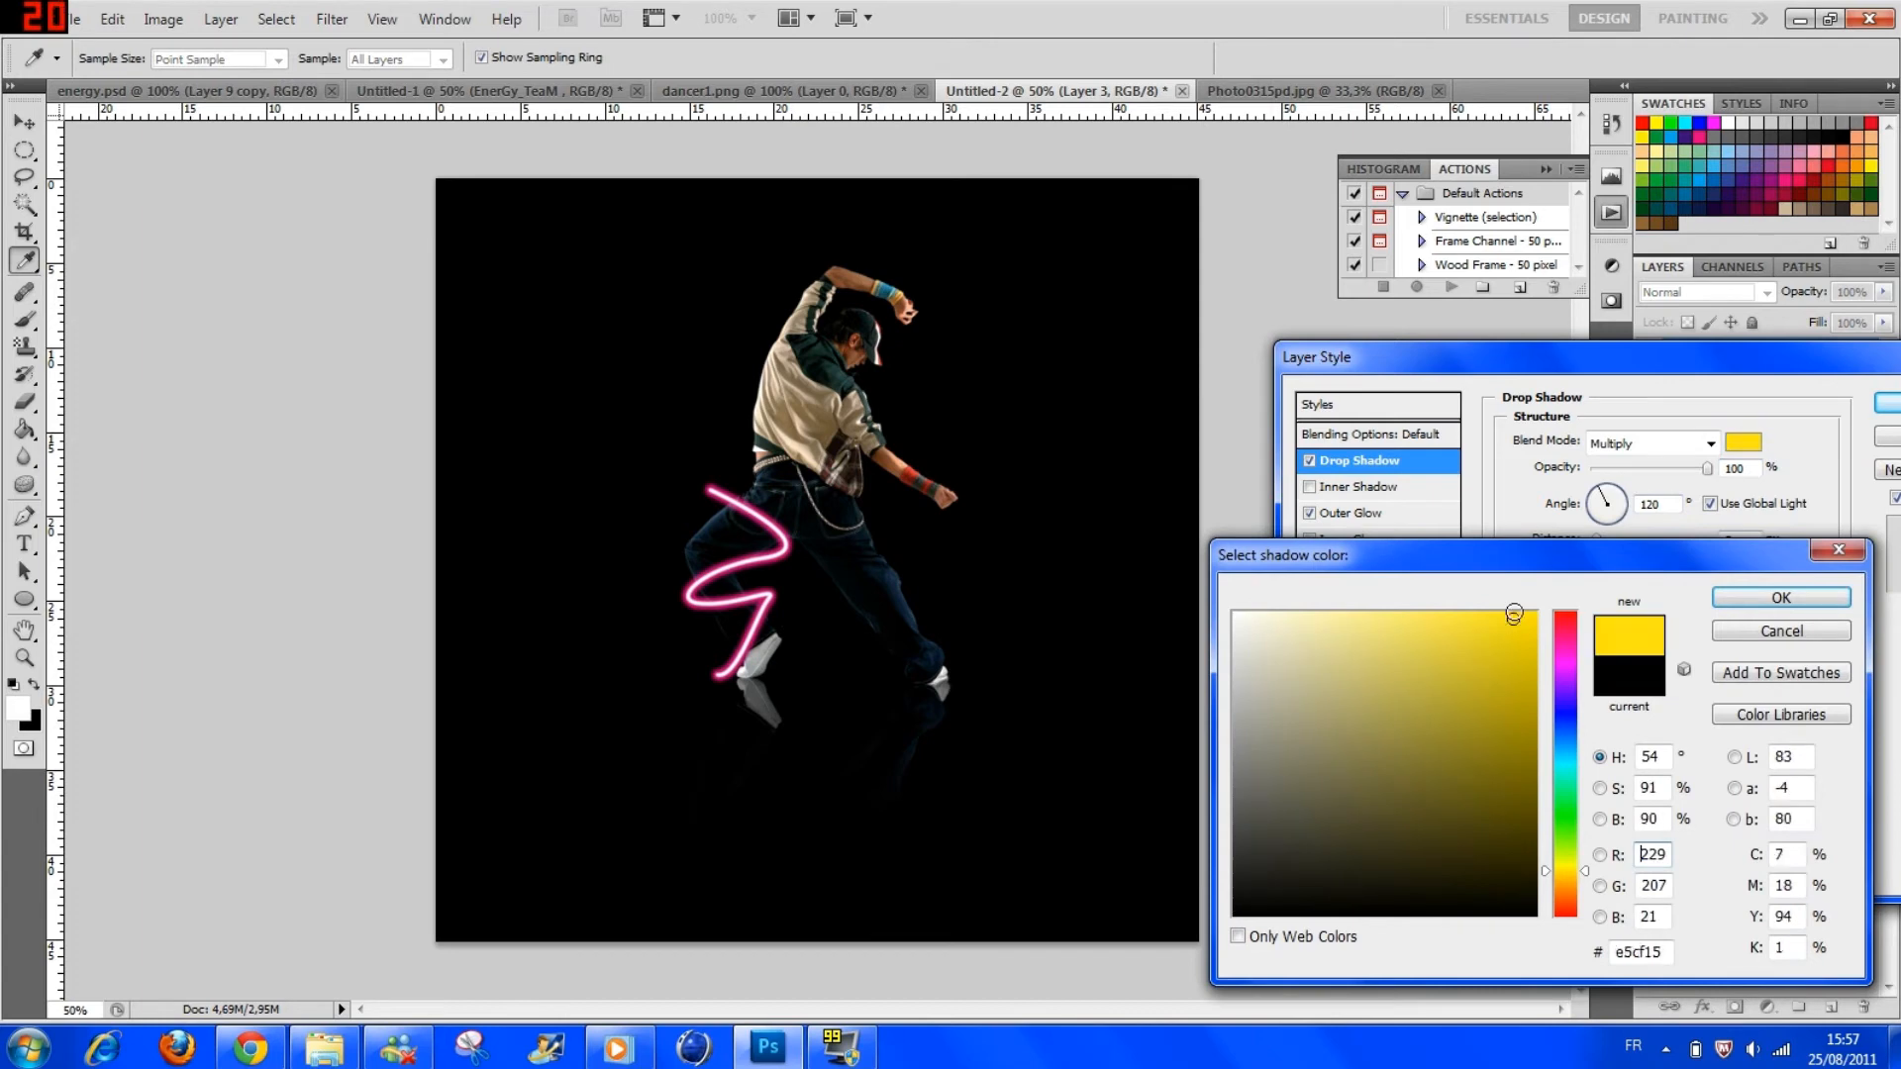
left_click(1781, 597)
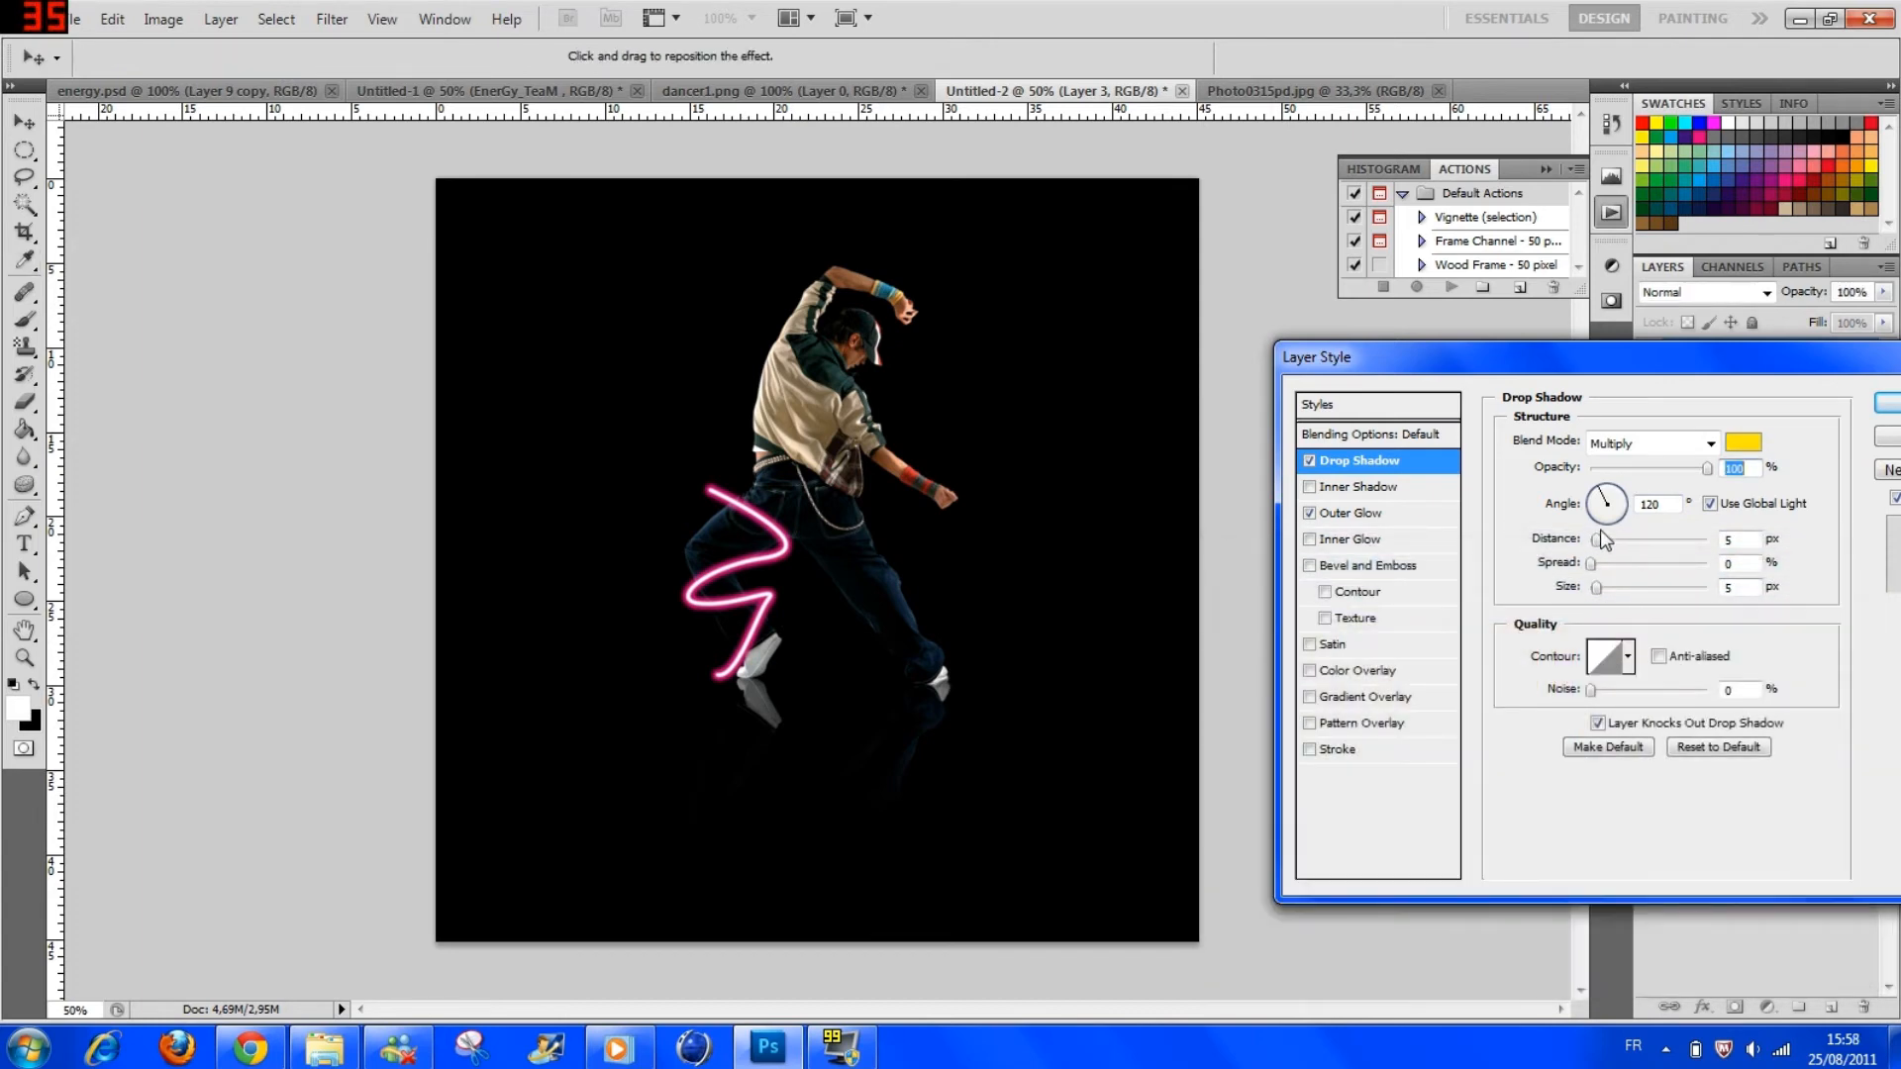
Step: Try a 33 px distance and a wider spread for the drop shadow
mouse_move(1600, 536)
left_mouse_down()
mouse_move(1648, 541)
mouse_move(1629, 540)
left_mouse_up()
left_click_drag(1591, 563, 1637, 570)
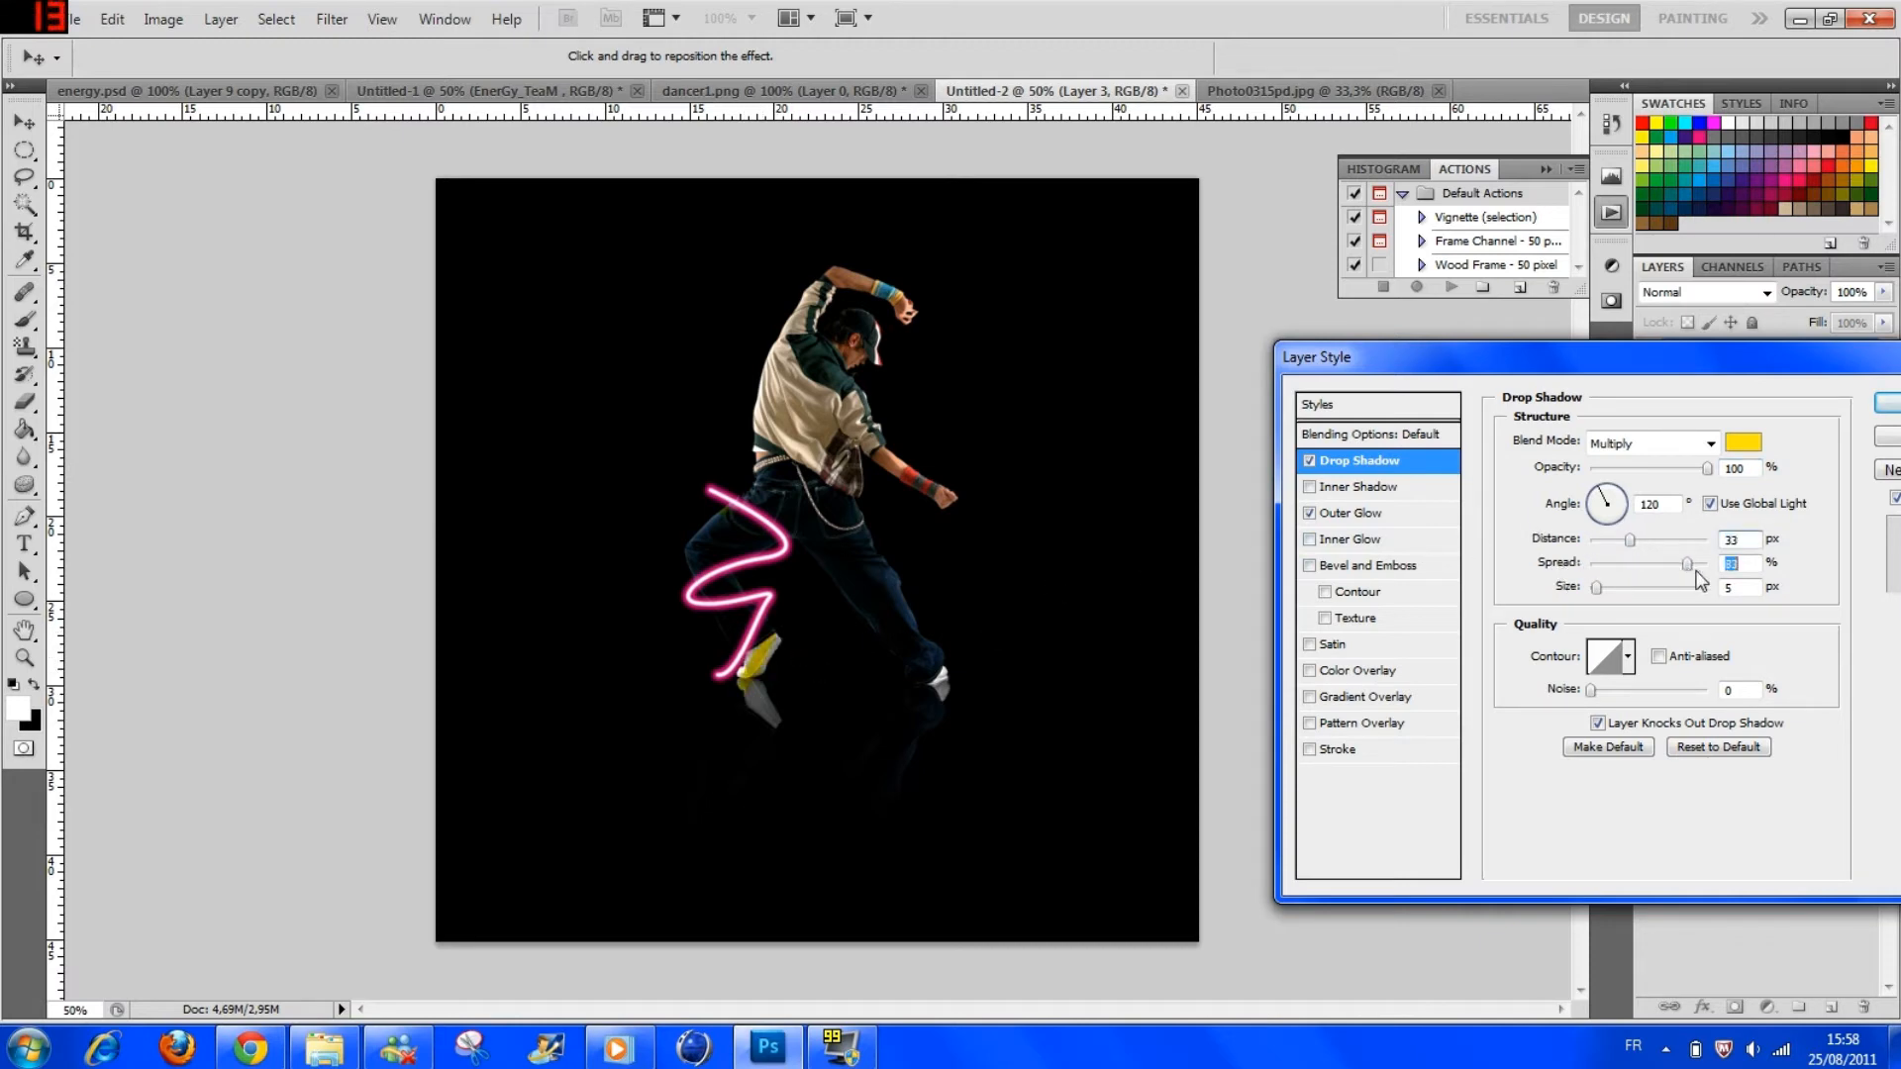
left_click_drag(1649, 573, 1648, 576)
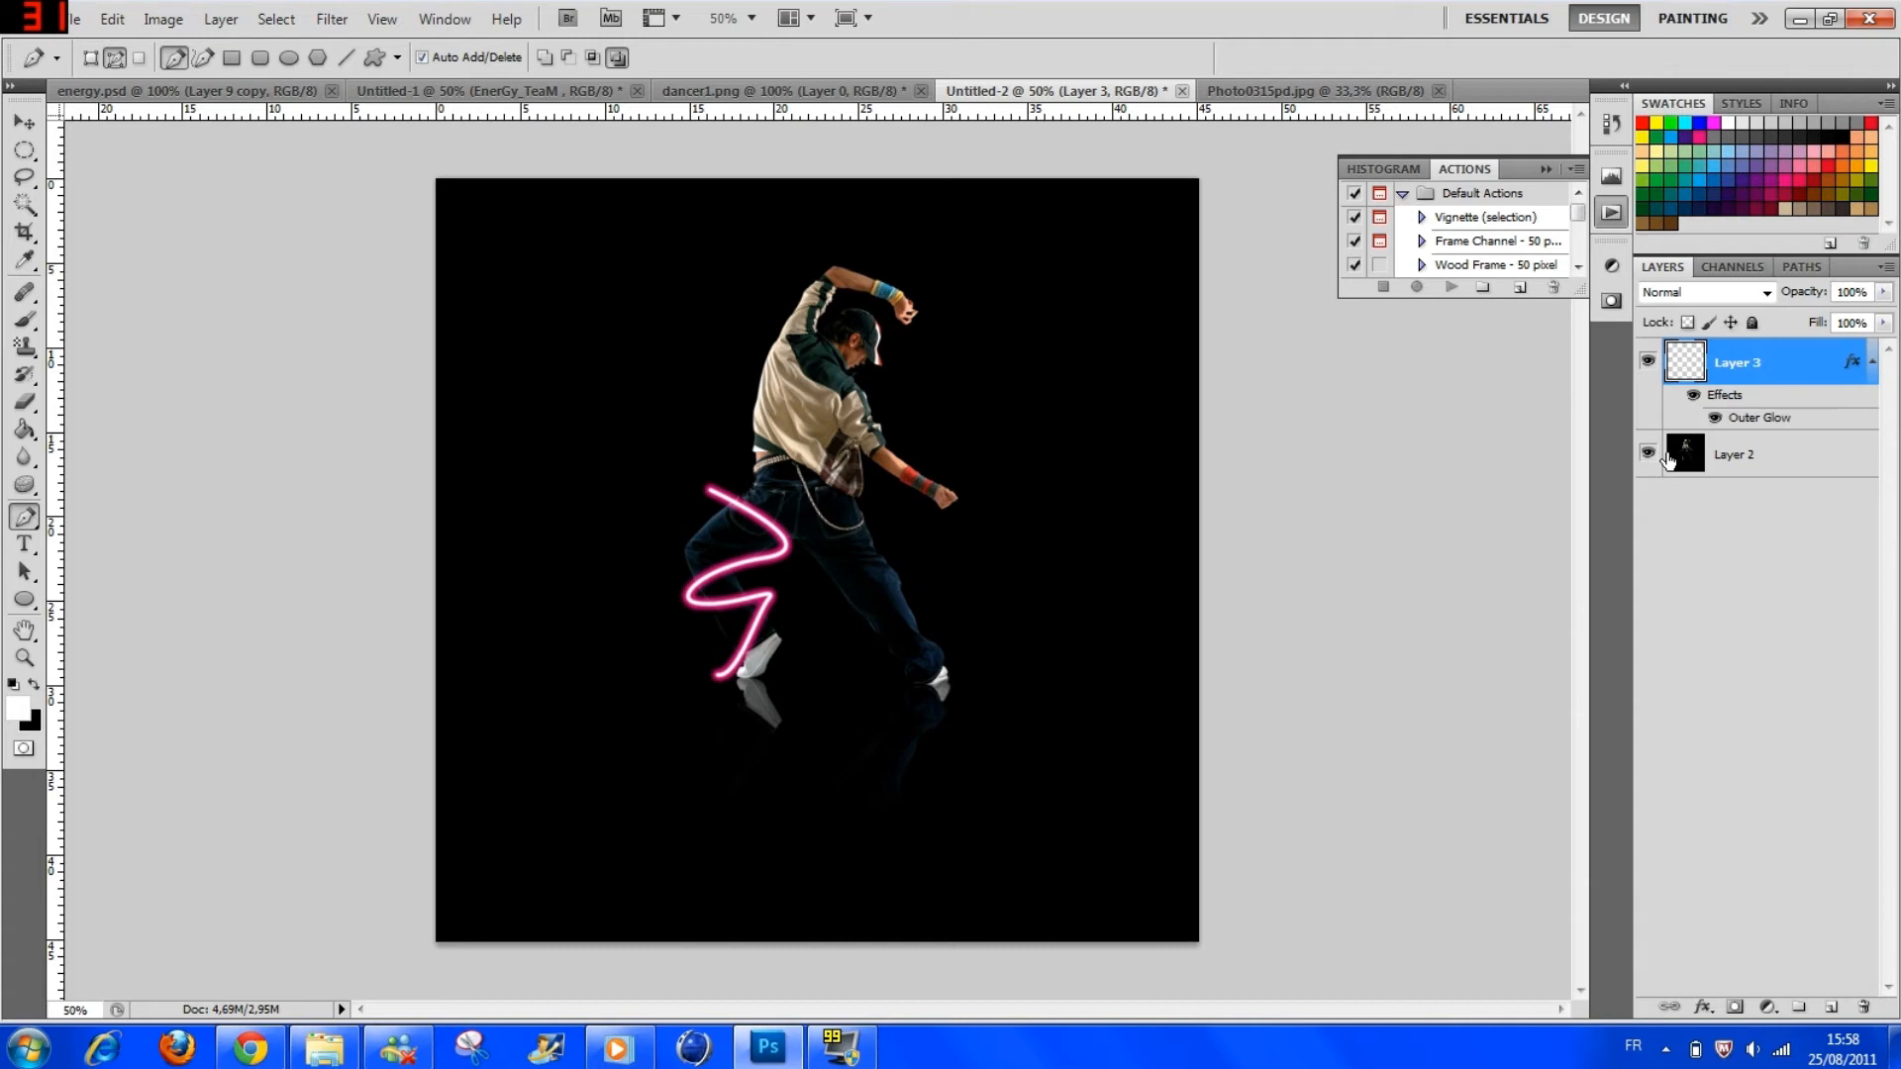
Step: Add a layer mask to Layer 3, make the mask the painting target and activate the Brush tool
left_click(1733, 1008)
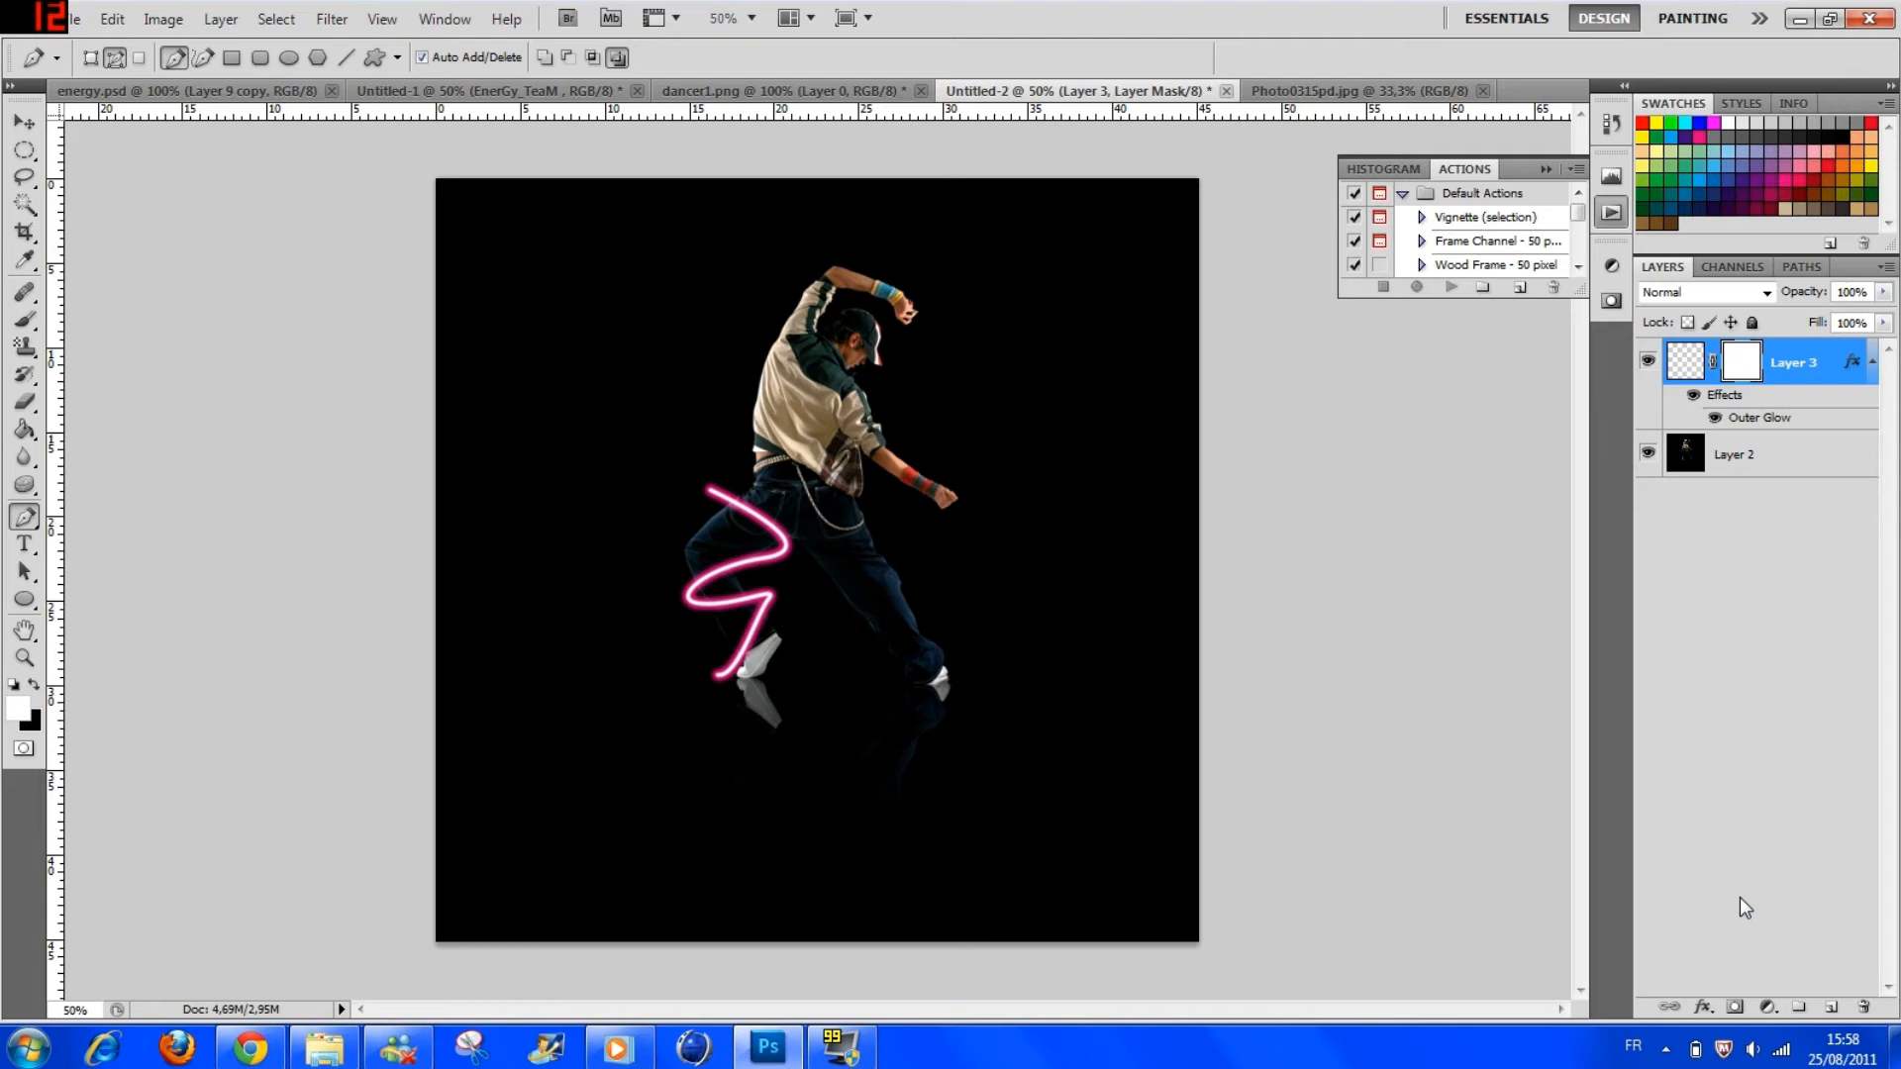
left_click(1685, 362)
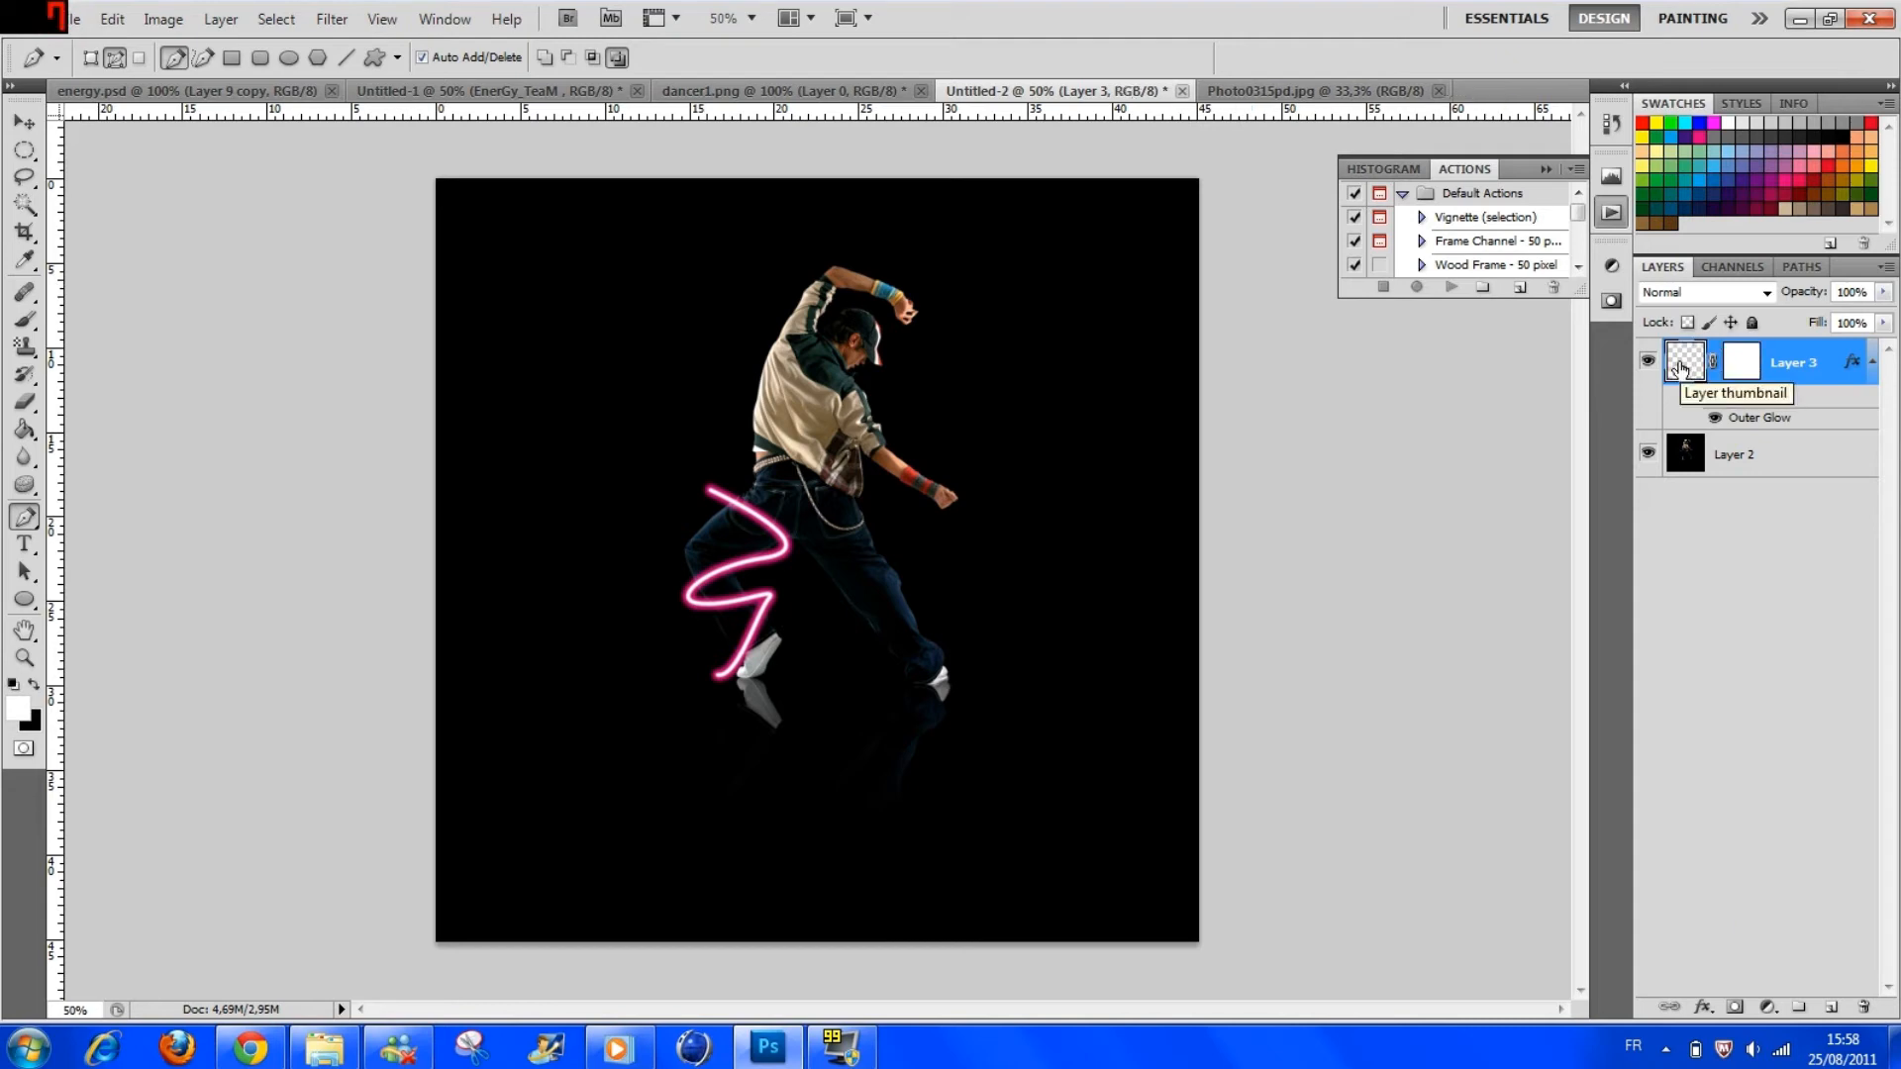
left_click(1750, 367)
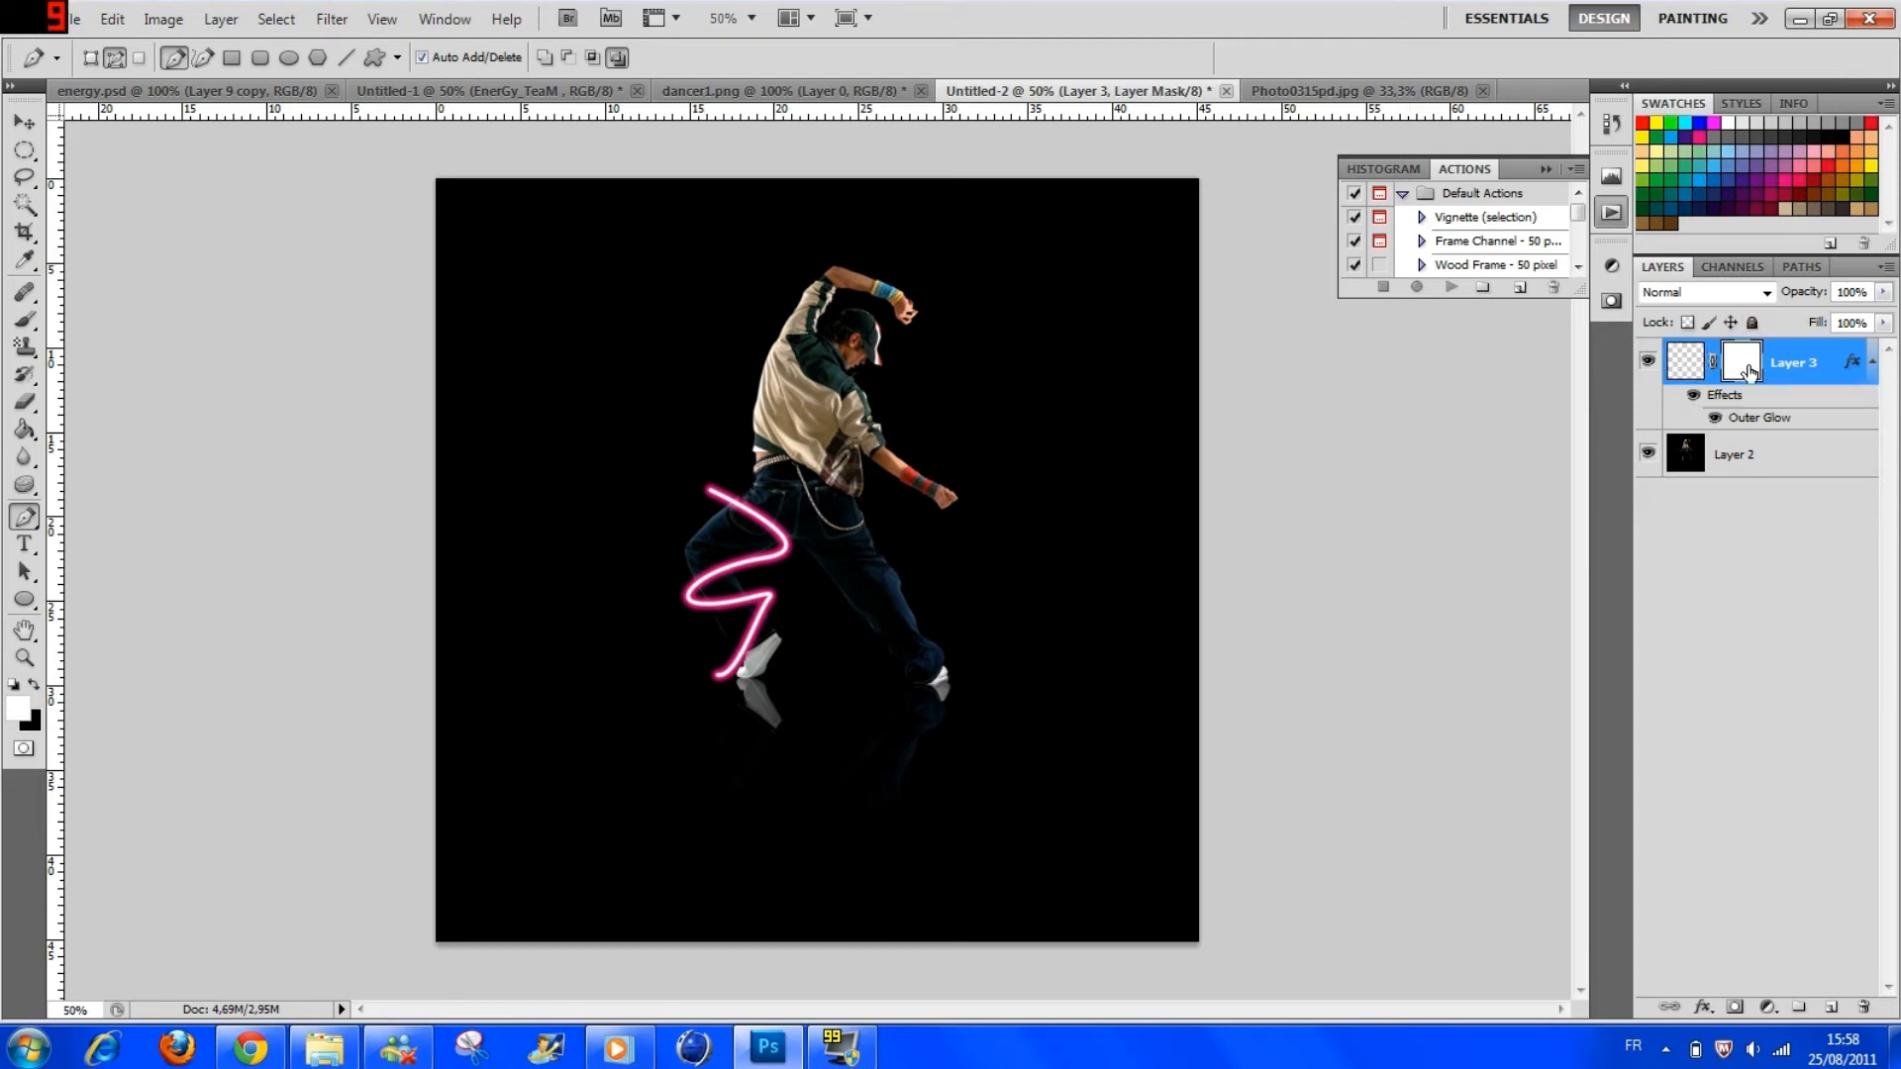
left_click(27, 322)
Step: Try a soft brush at 57 px, a slanted 20 px brush and the 1449 px floral brush
right_click(599, 357)
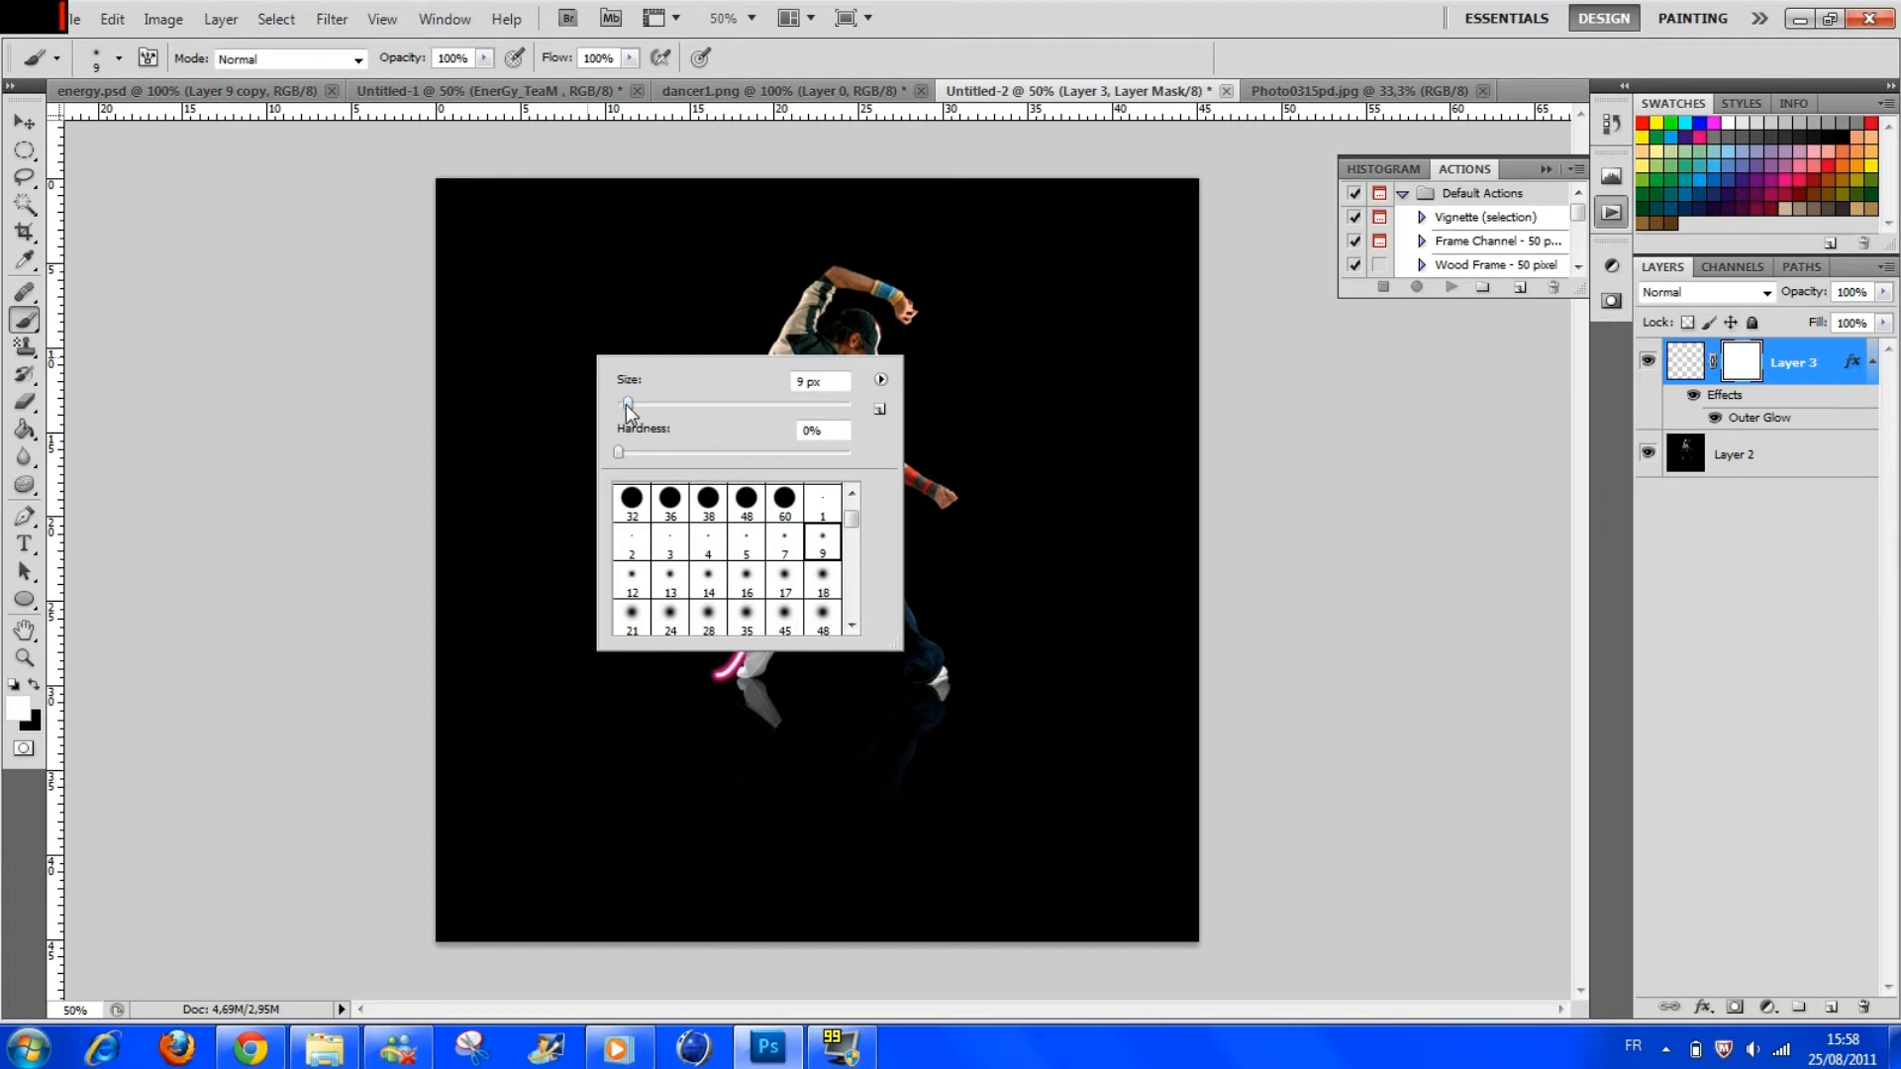
mouse_move(627, 404)
left_mouse_down()
mouse_move(683, 408)
mouse_move(680, 426)
left_mouse_up()
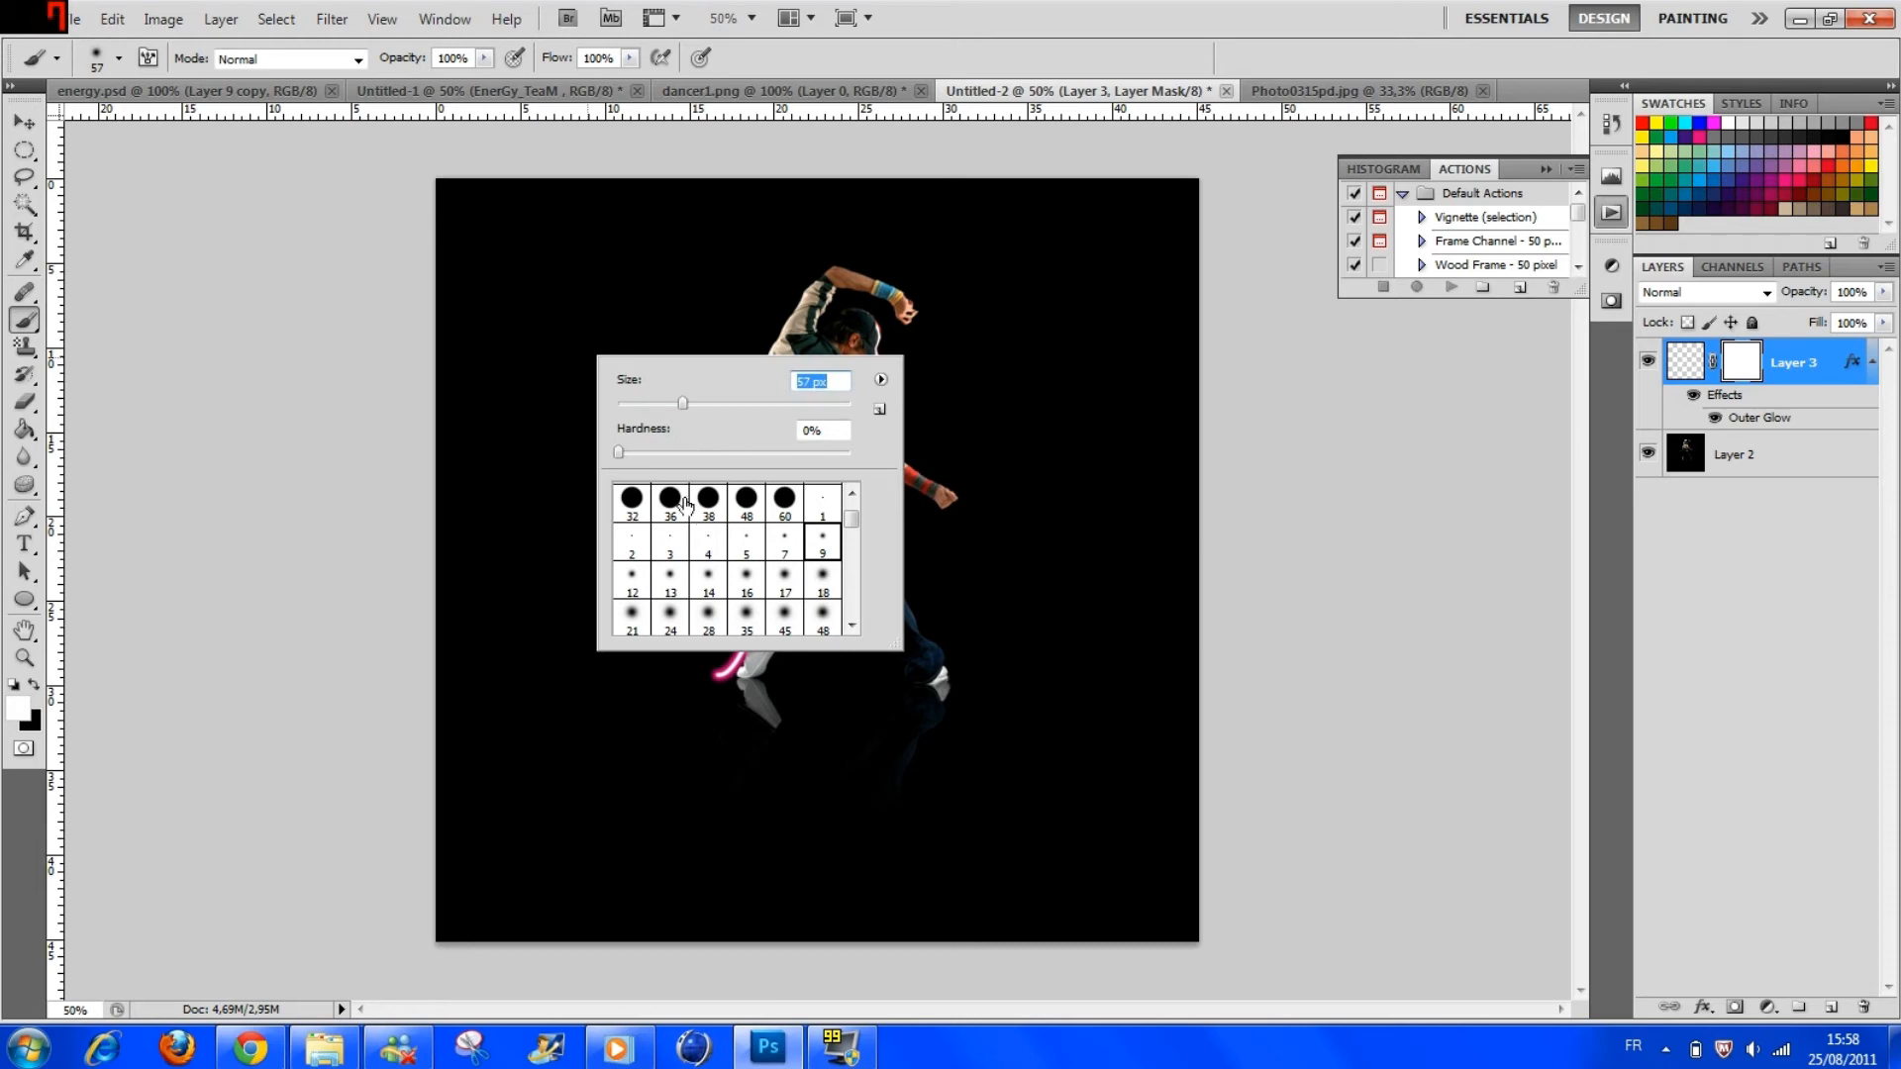
scroll(733, 560, "down", 5)
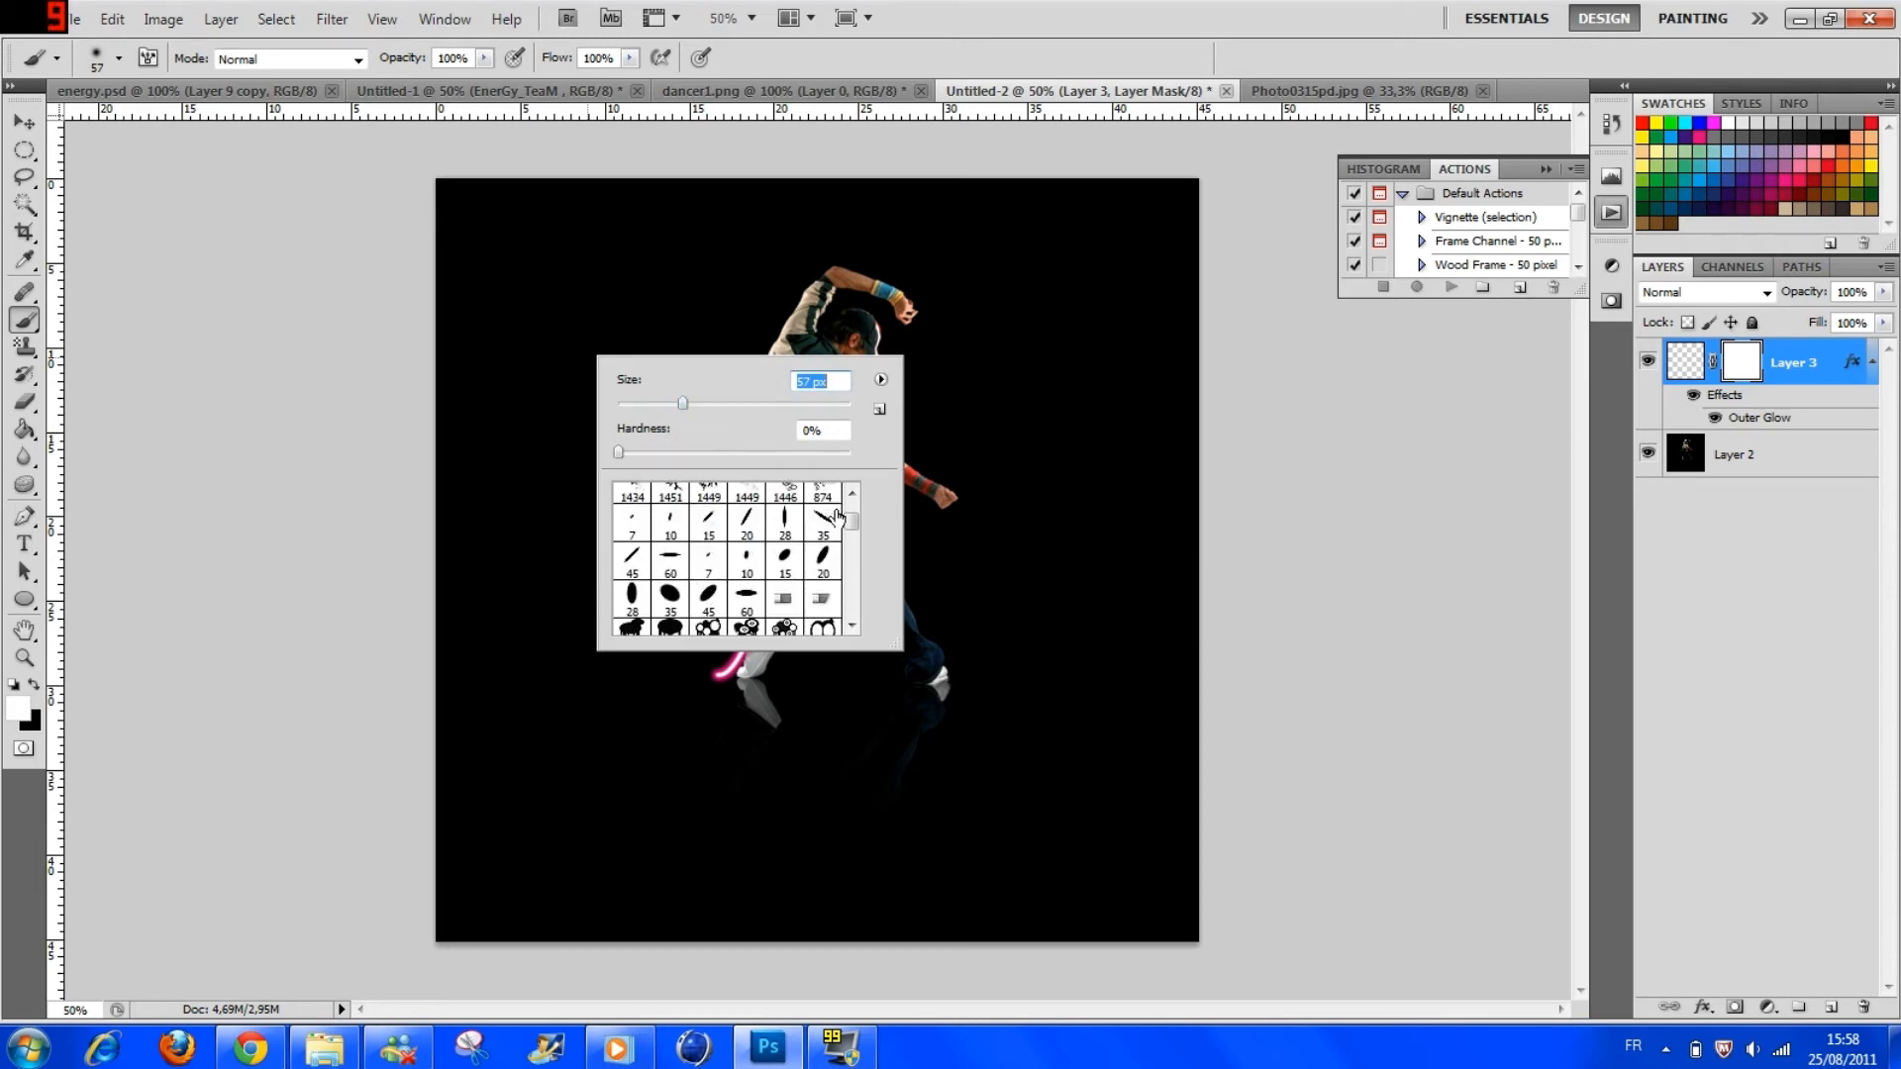
left_click(747, 520)
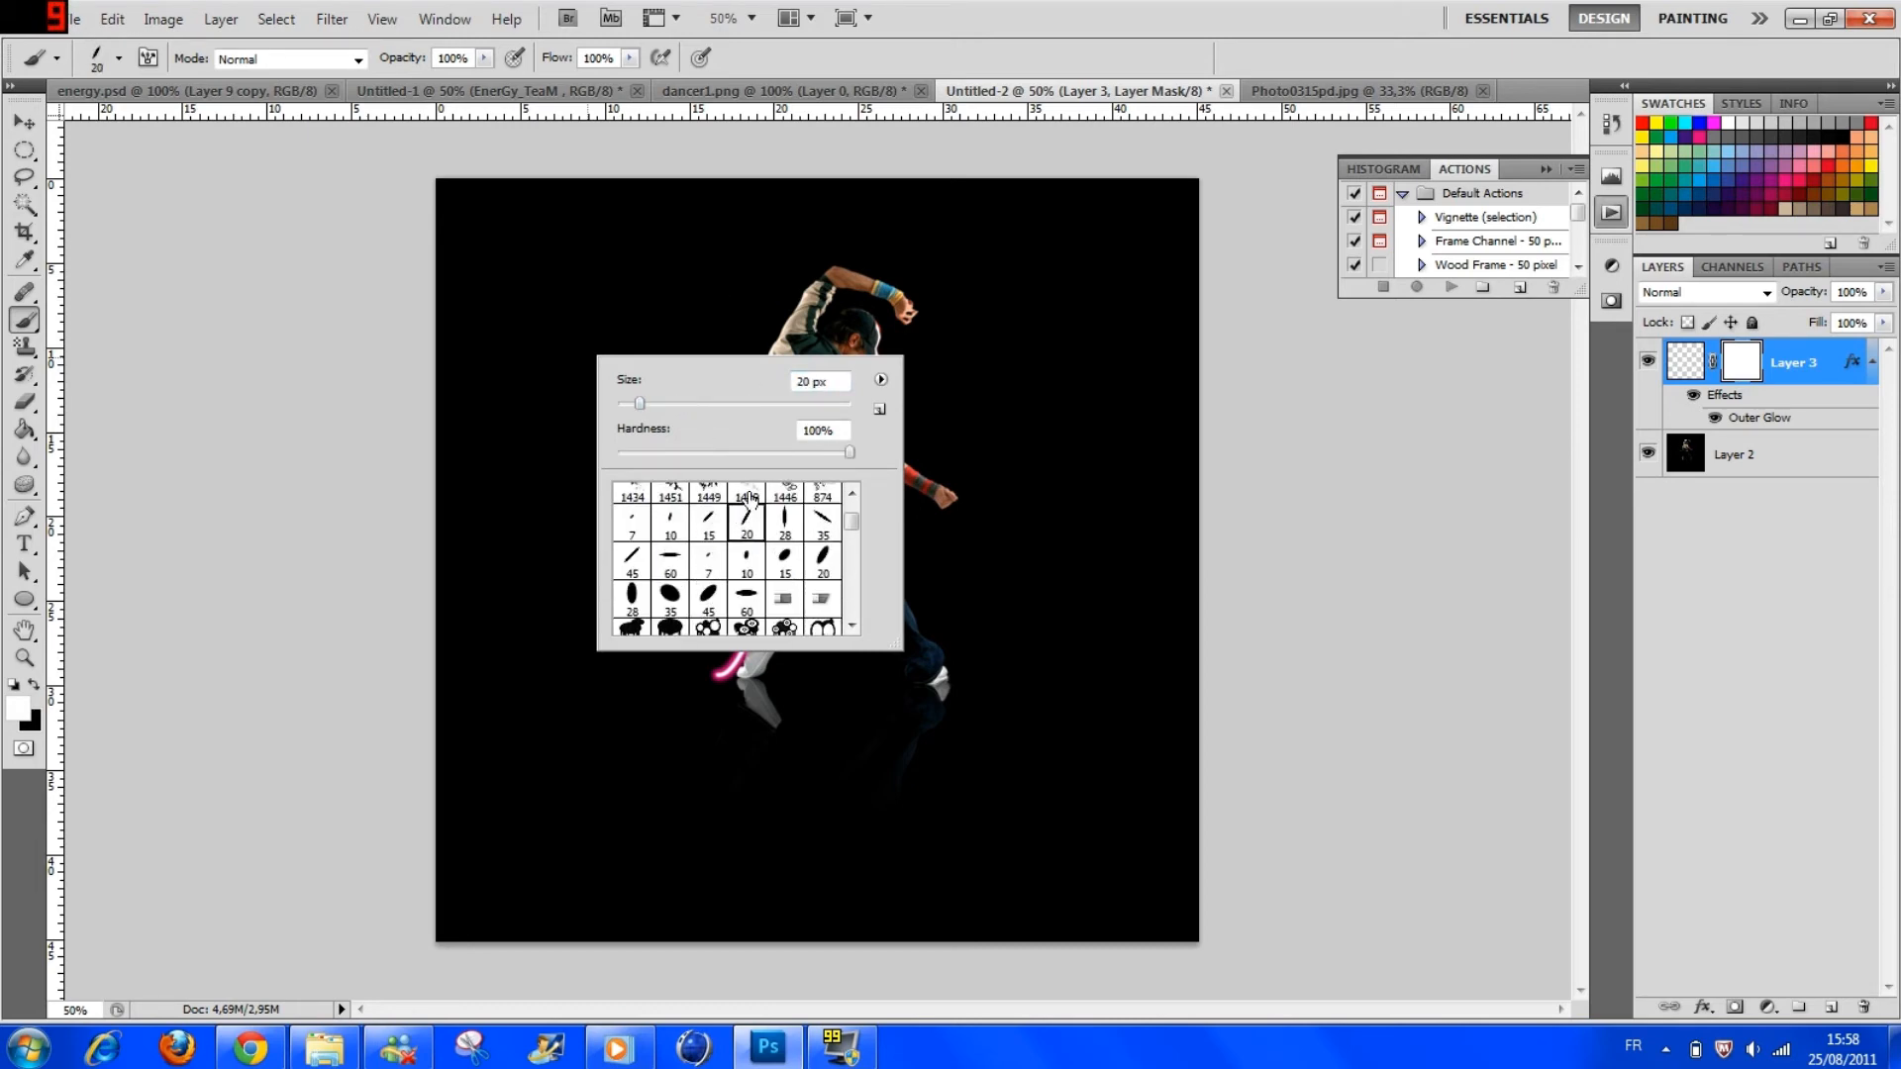
scroll(705, 554, "up", 2)
left_click(707, 542)
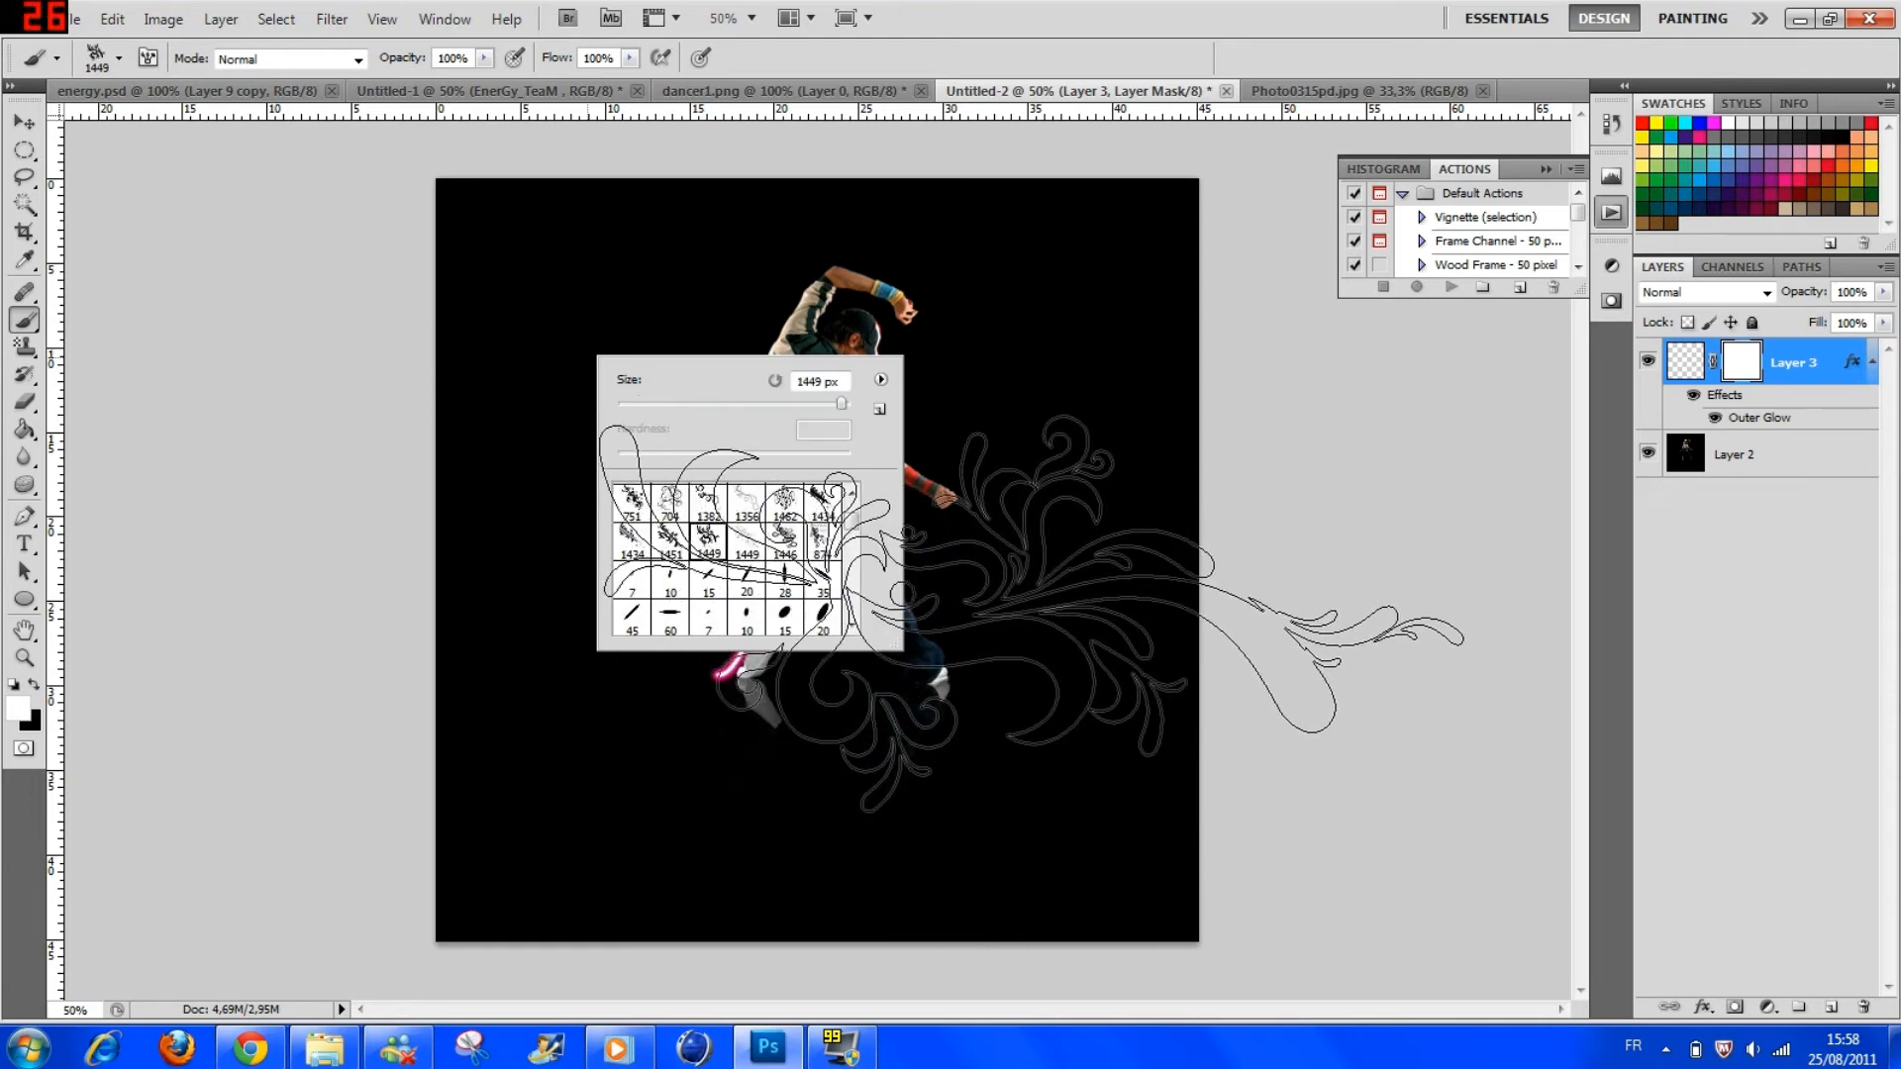
Step: Choose the hard round 9 px brush preset and enlarge it to 34 px
scroll(808, 597, "up", 5)
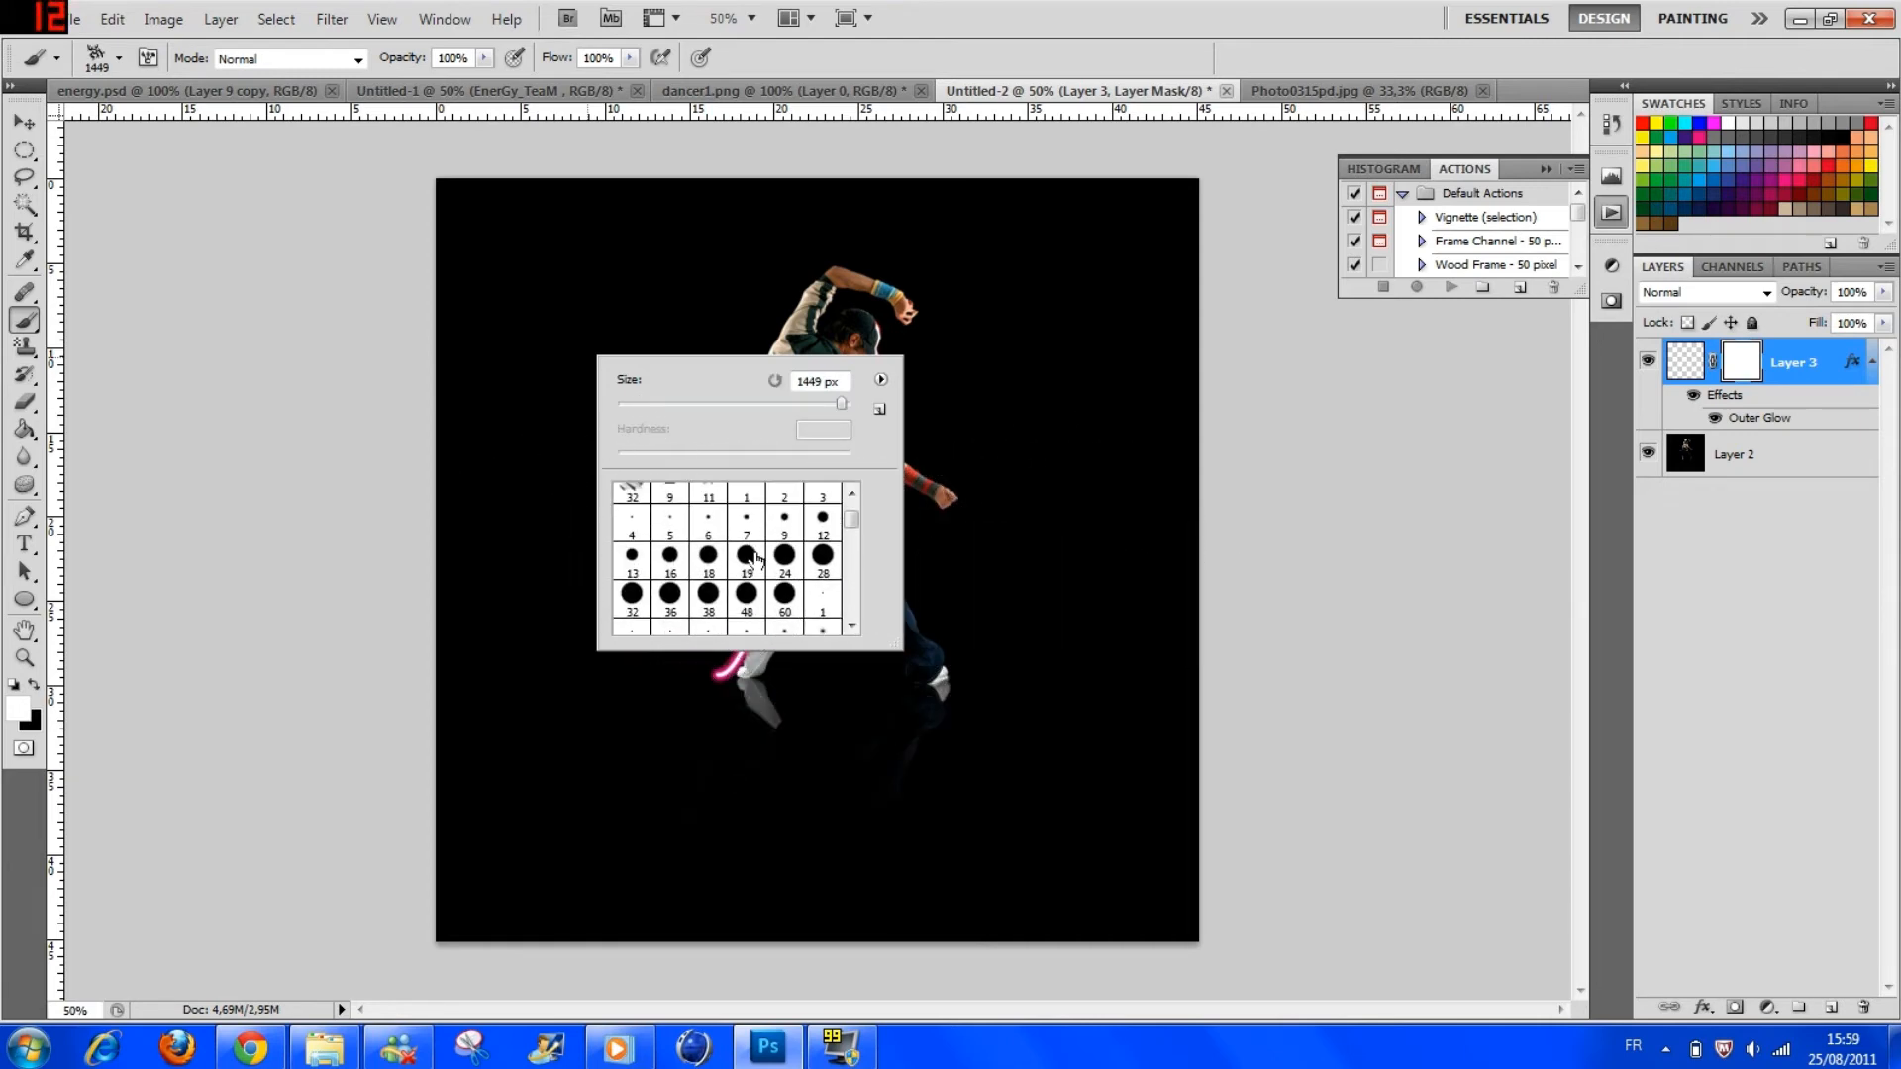
scroll(756, 559, "up", 1)
left_click(784, 560)
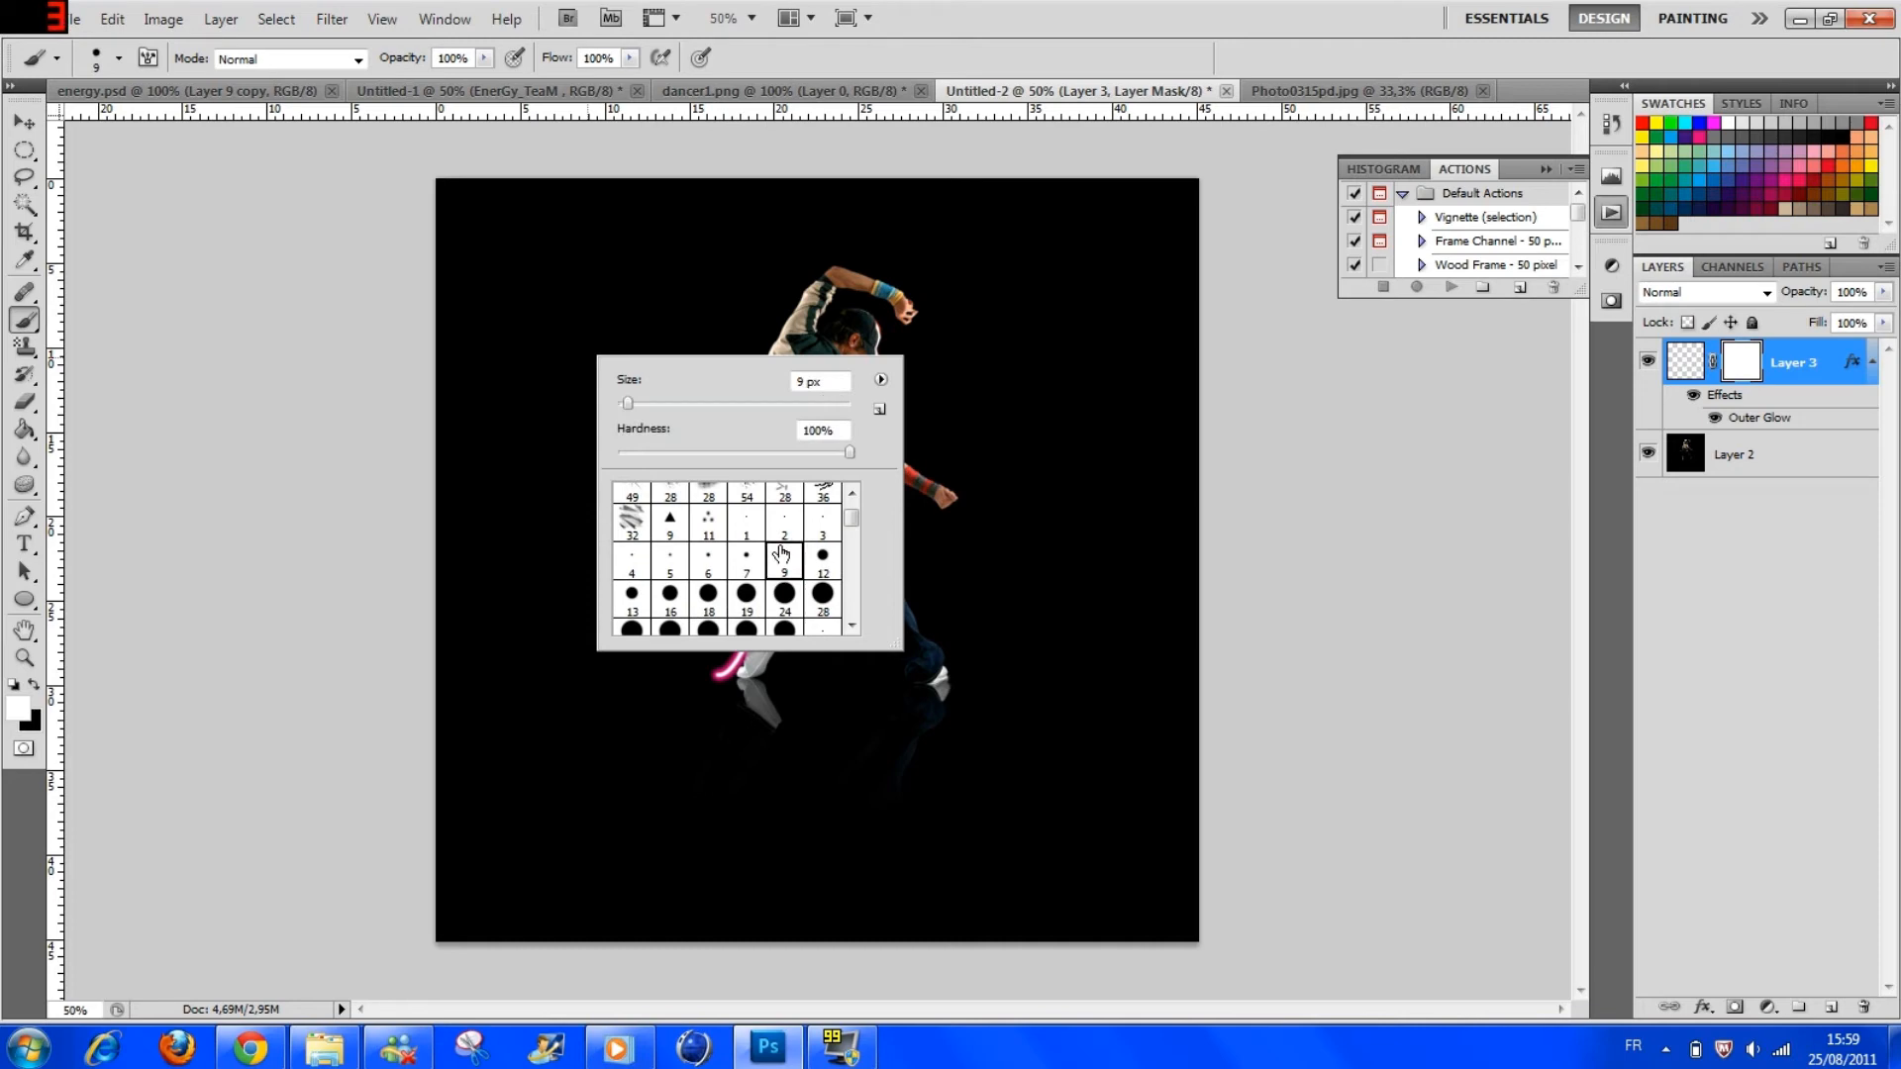
left_click_drag(627, 406, 655, 406)
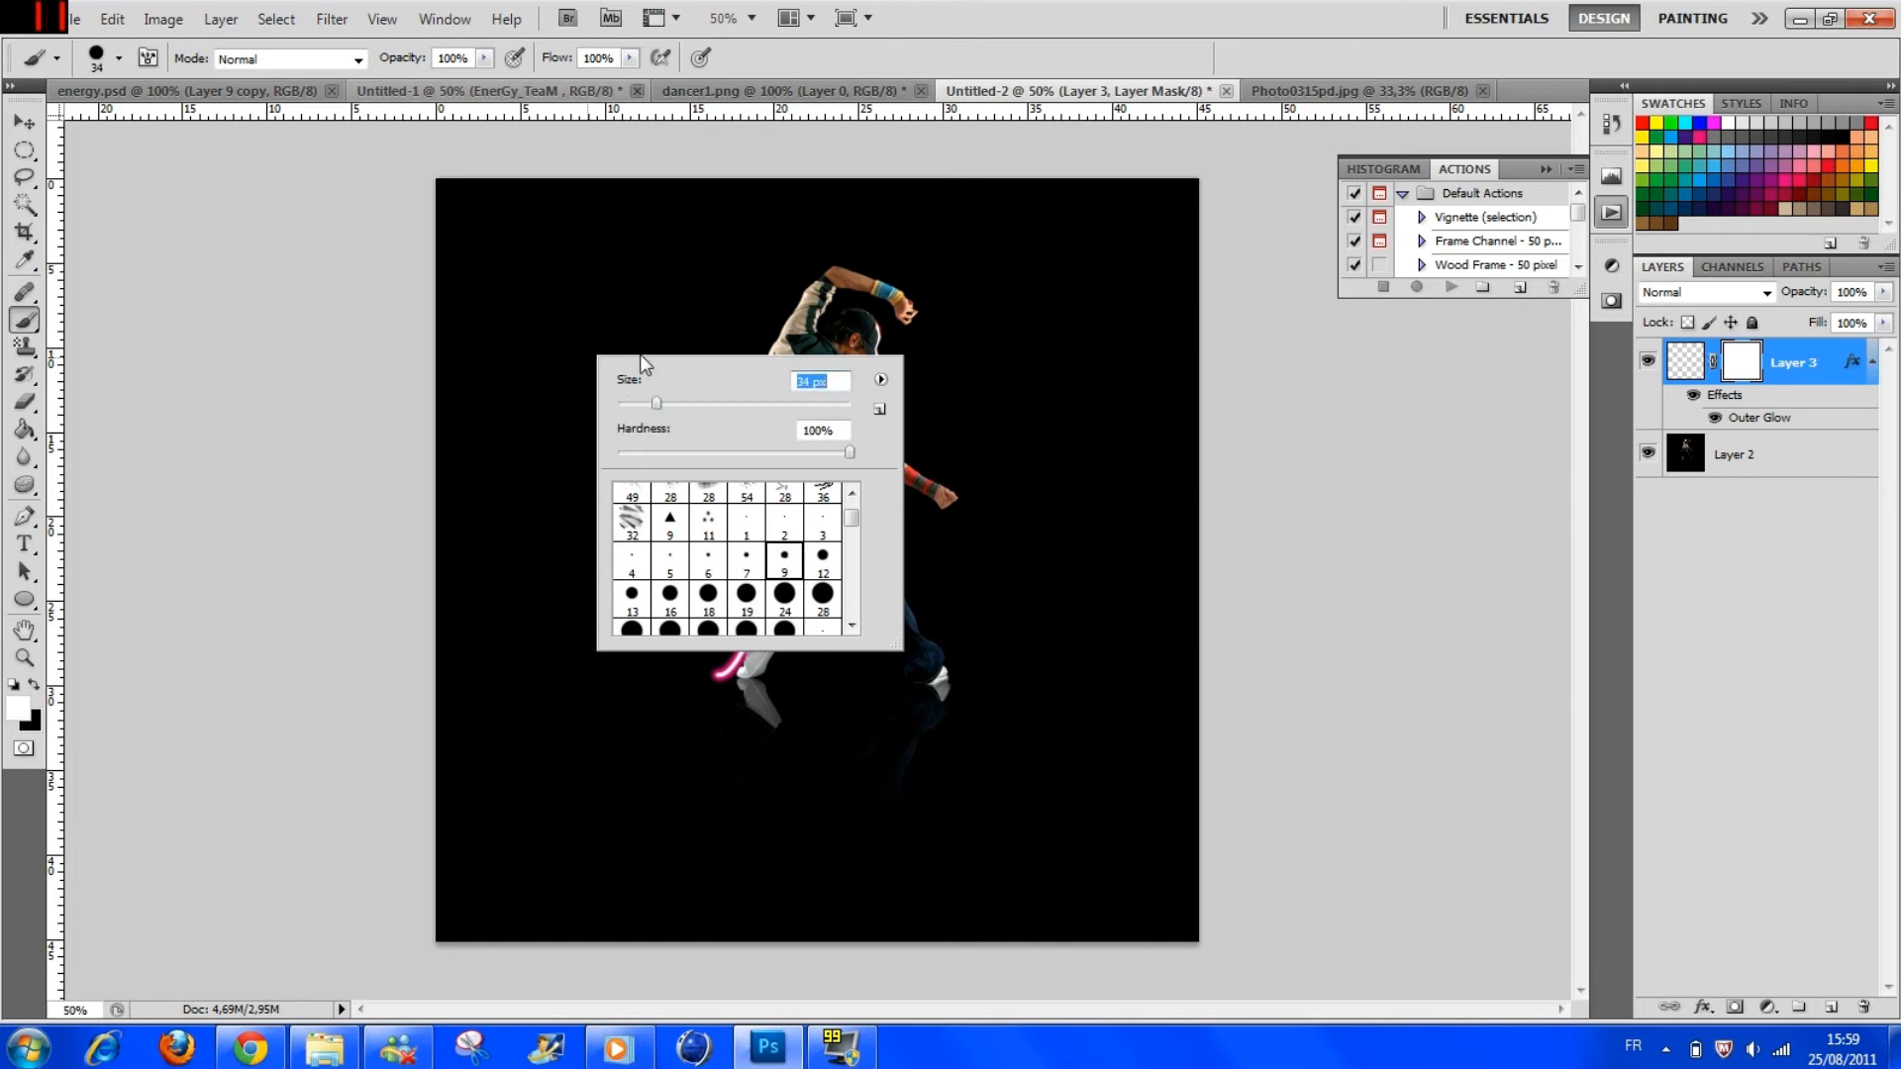
left_click(900, 45)
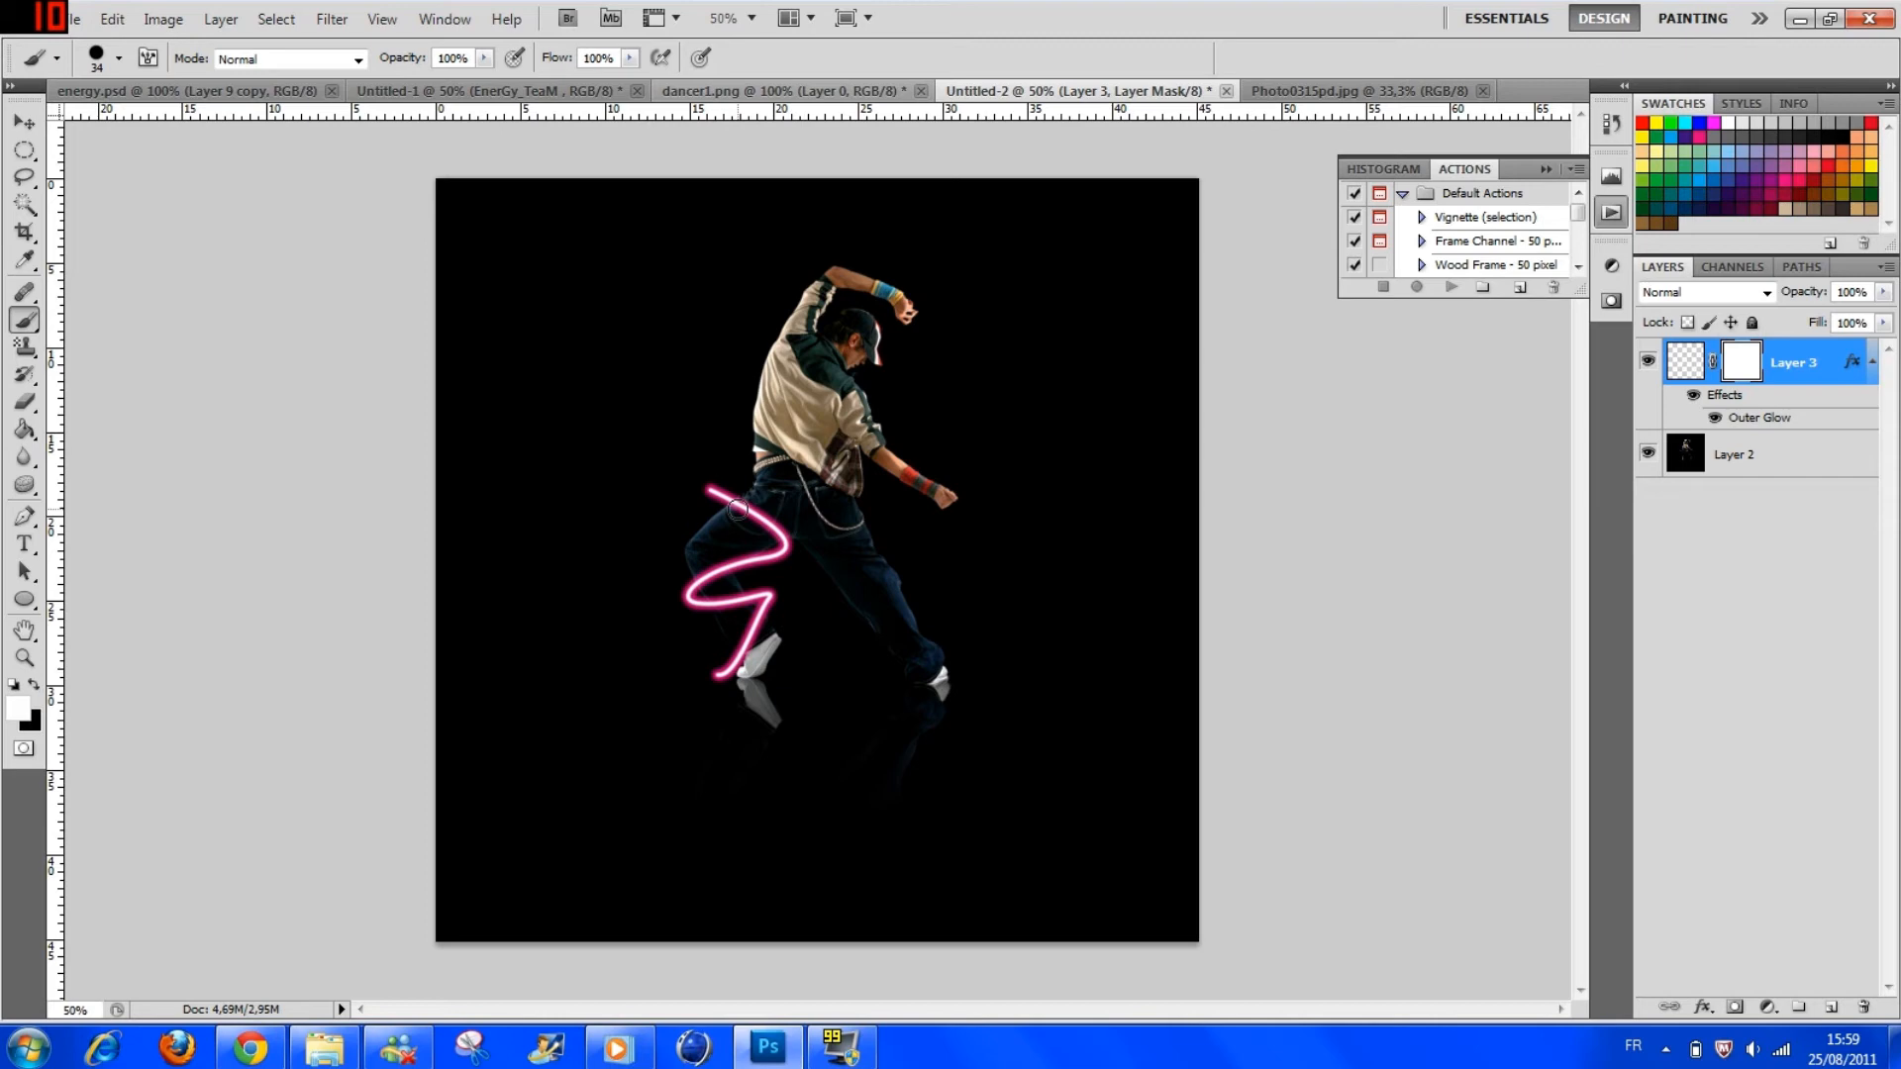
Step: Paint black on the layer mask to hide the neon line's uppermost crossing over the dancer's thigh
key("x")
left_click_drag(737, 508, 769, 529)
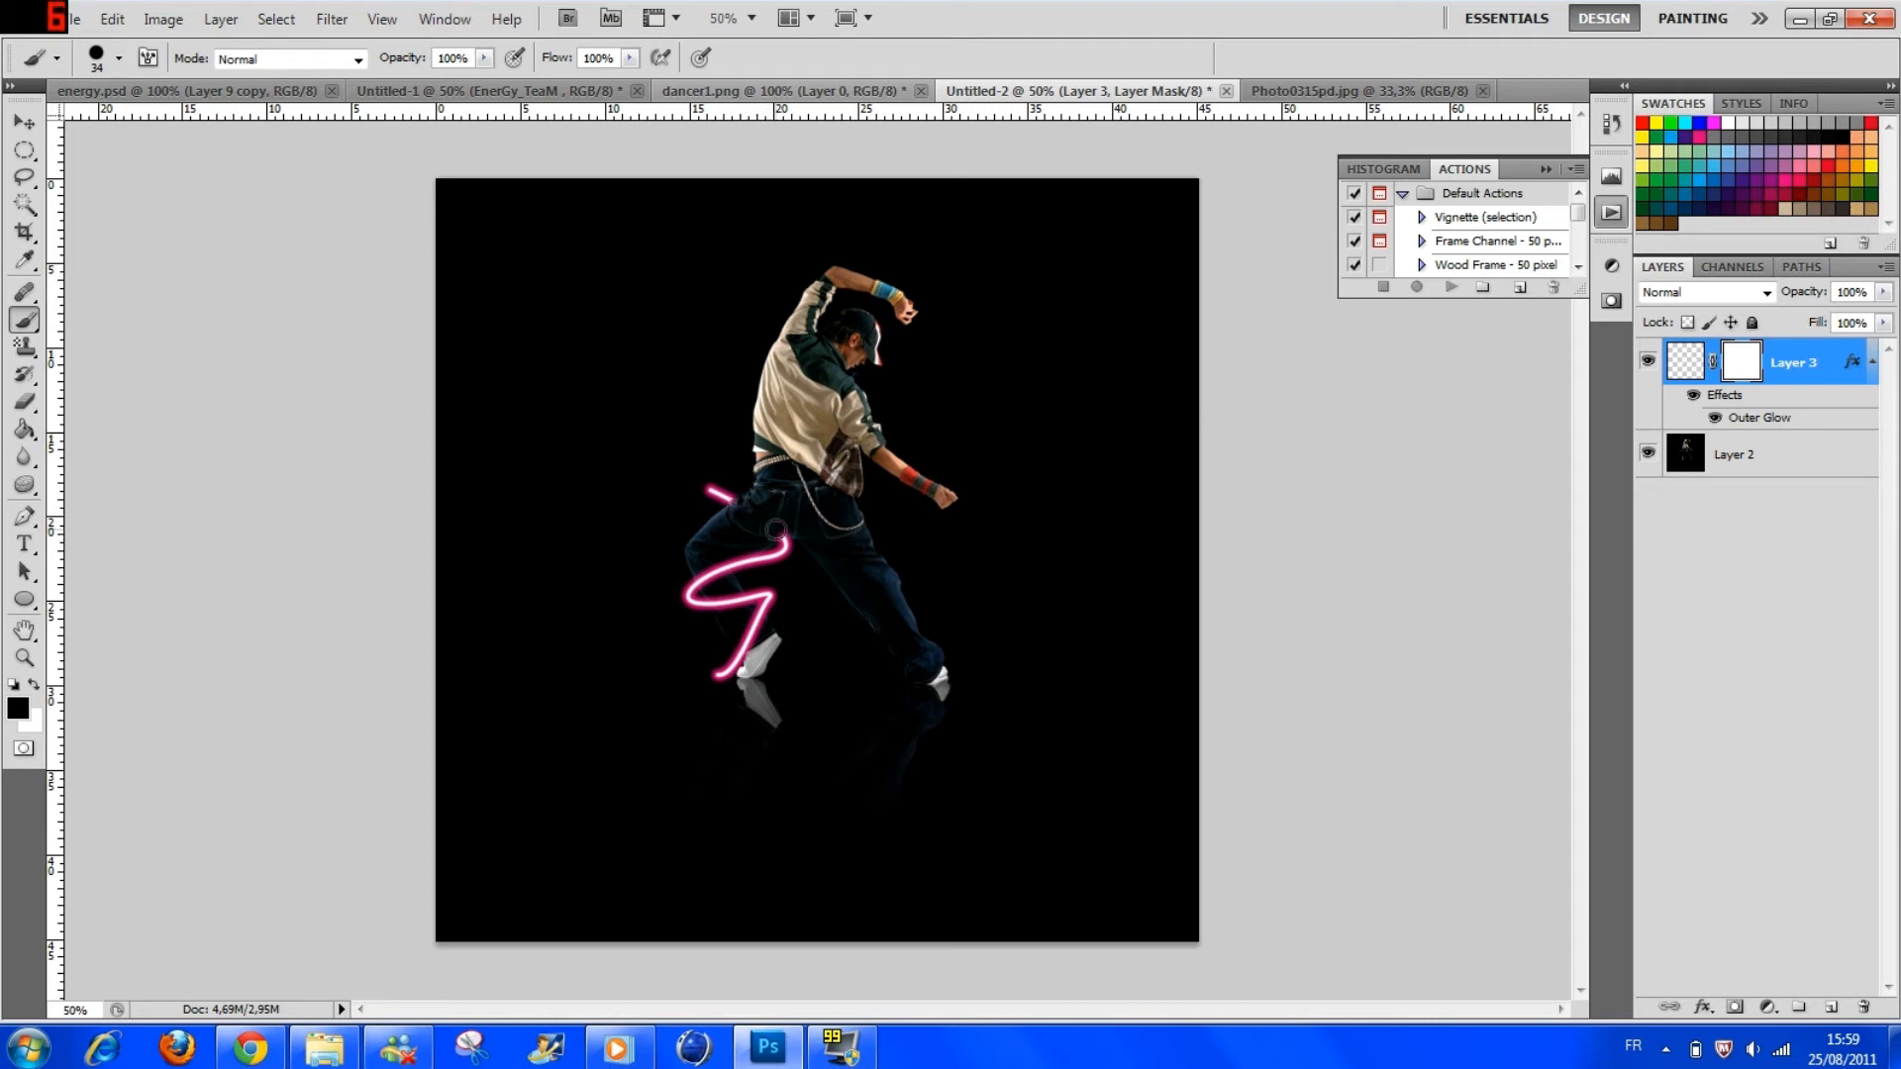
left_click_drag(779, 533, 784, 529)
Step: Restore part of the uppermost crossing by painting white on the mask, and hide it again with black
key("x")
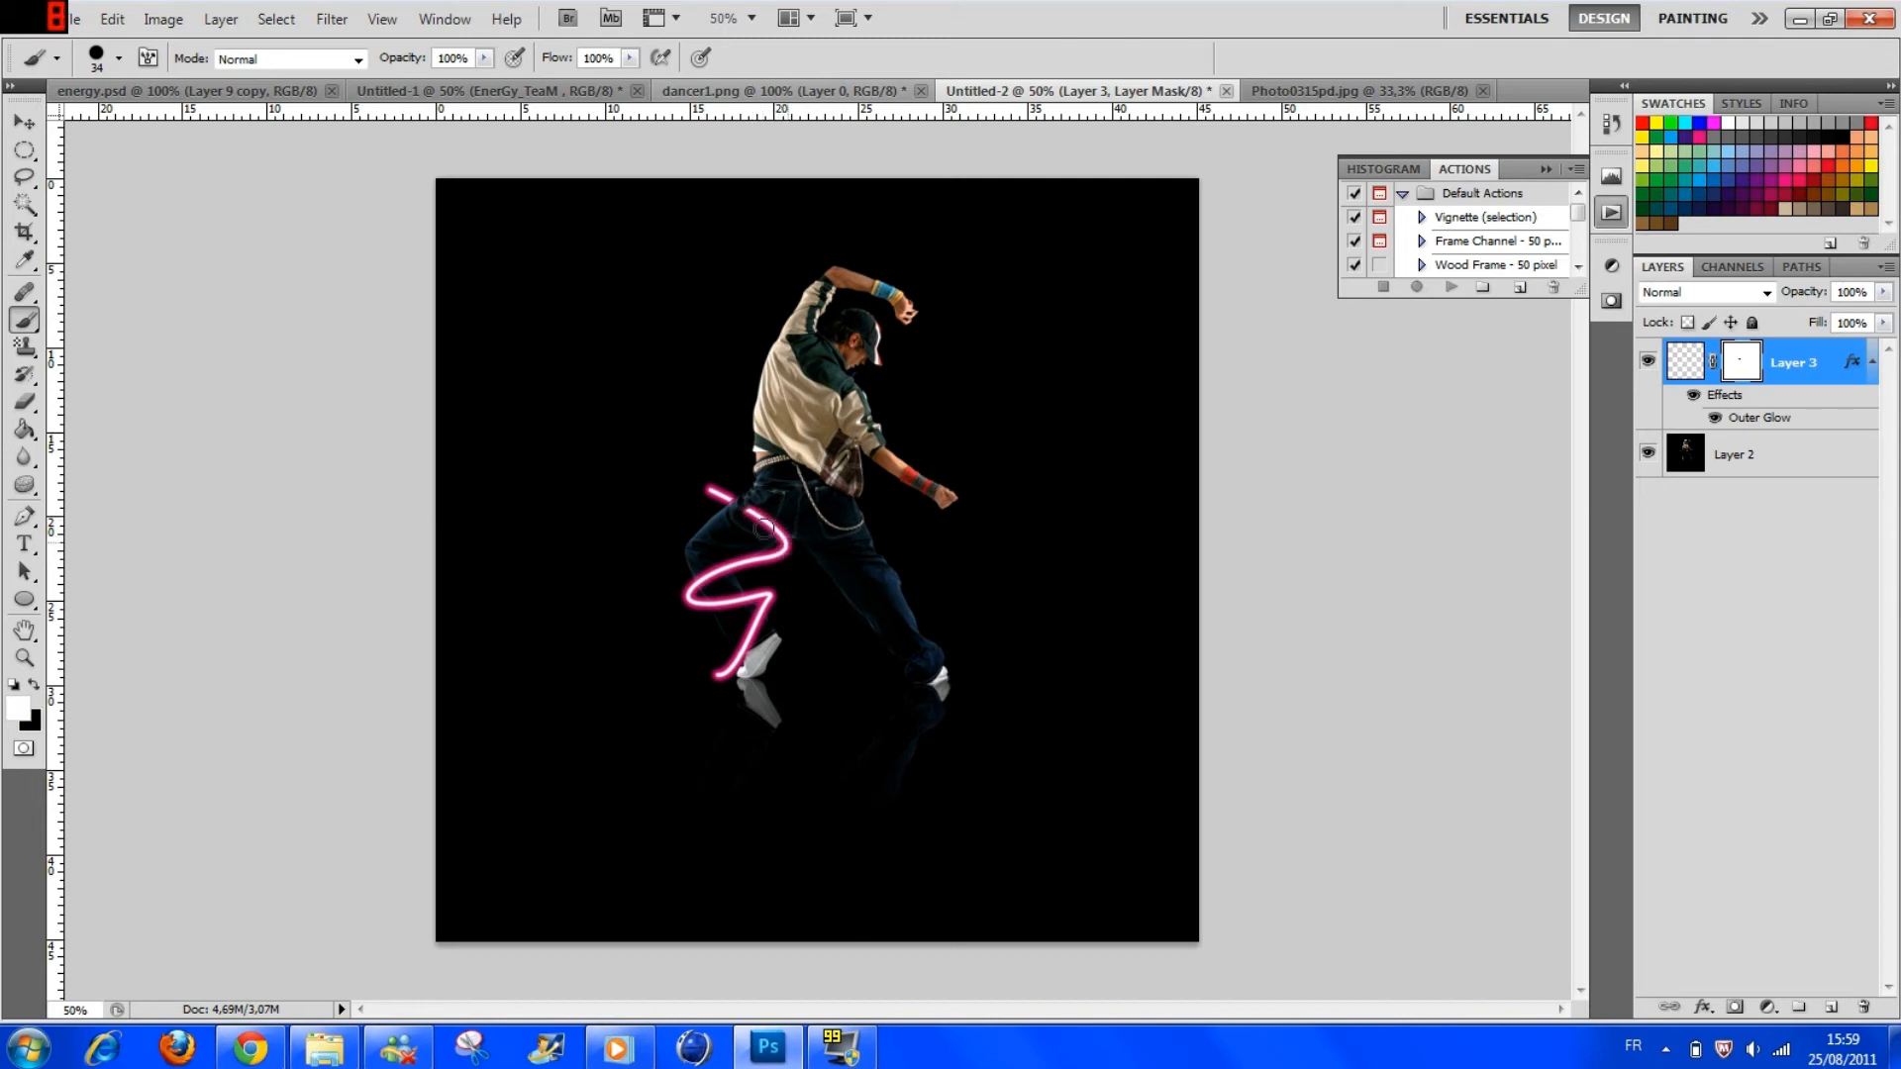
left_click_drag(757, 520, 750, 513)
key("x")
left_click_drag(748, 514, 778, 534)
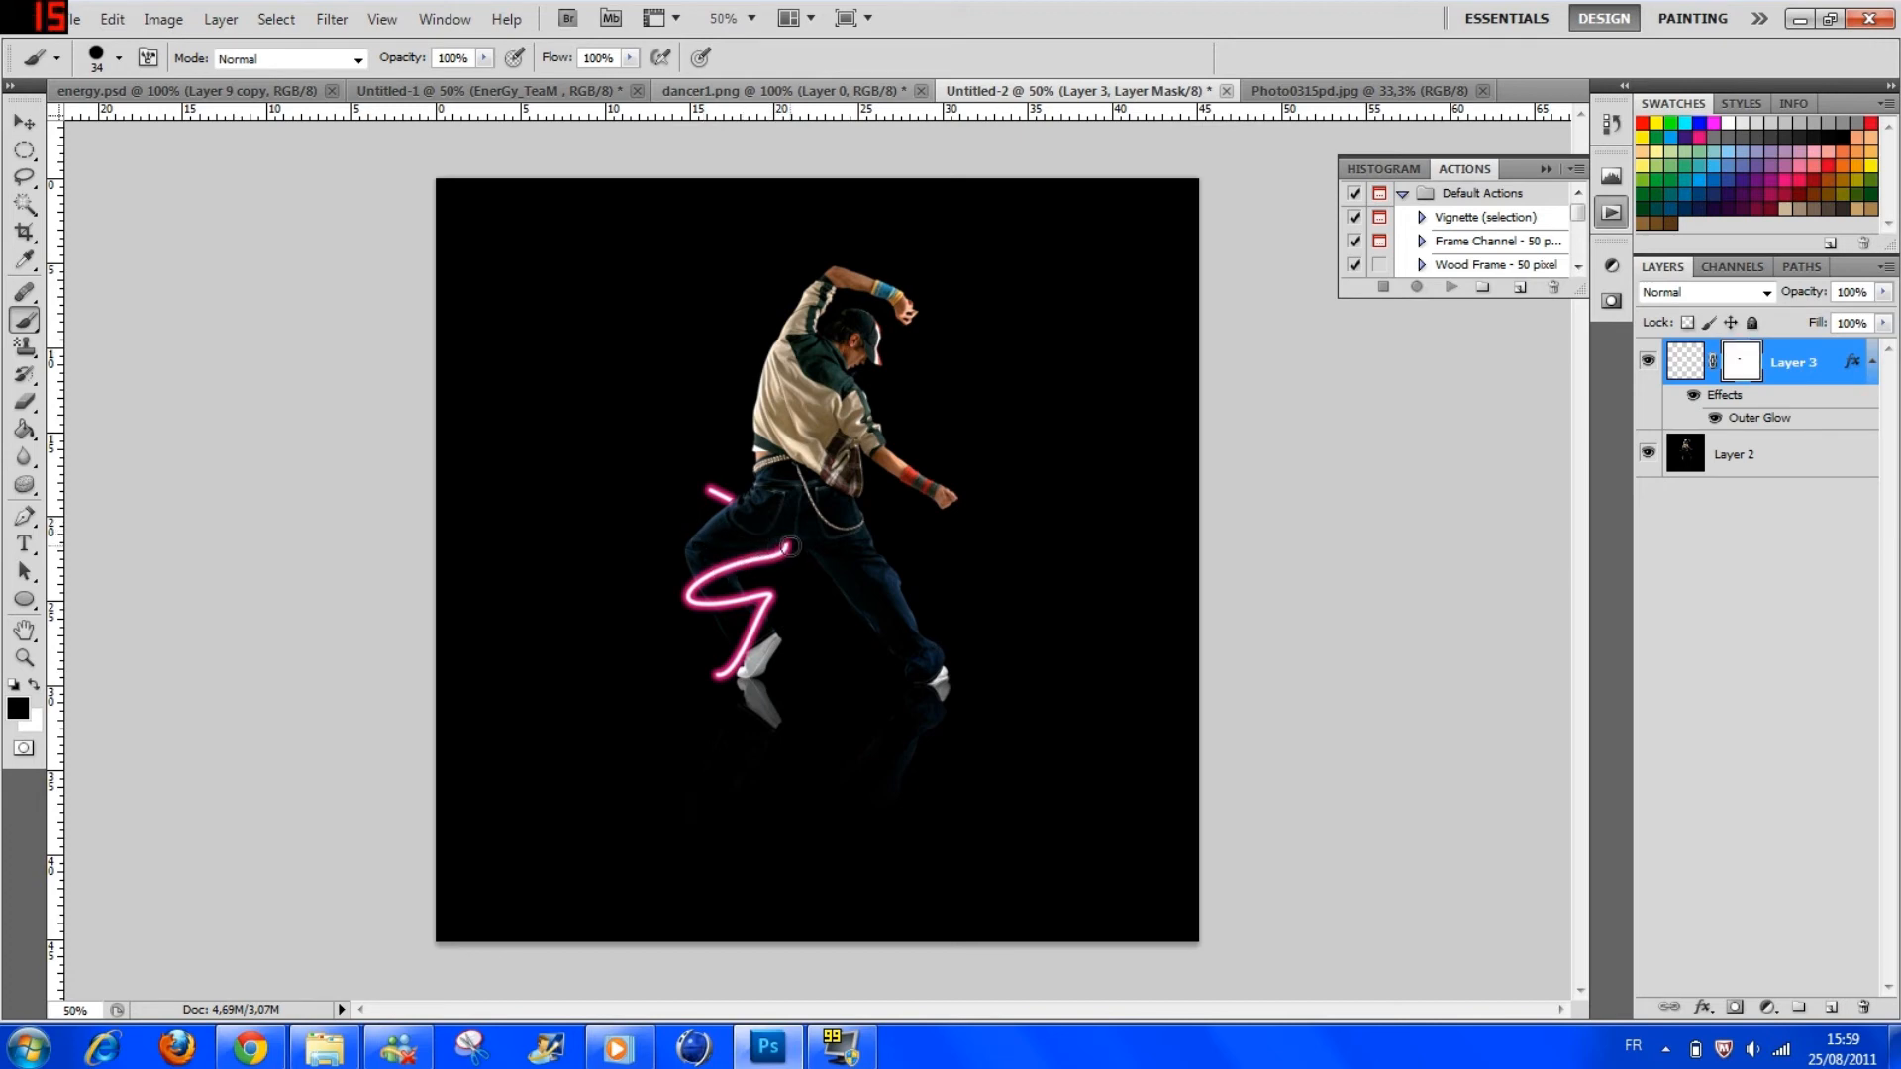
key("x")
key("x")
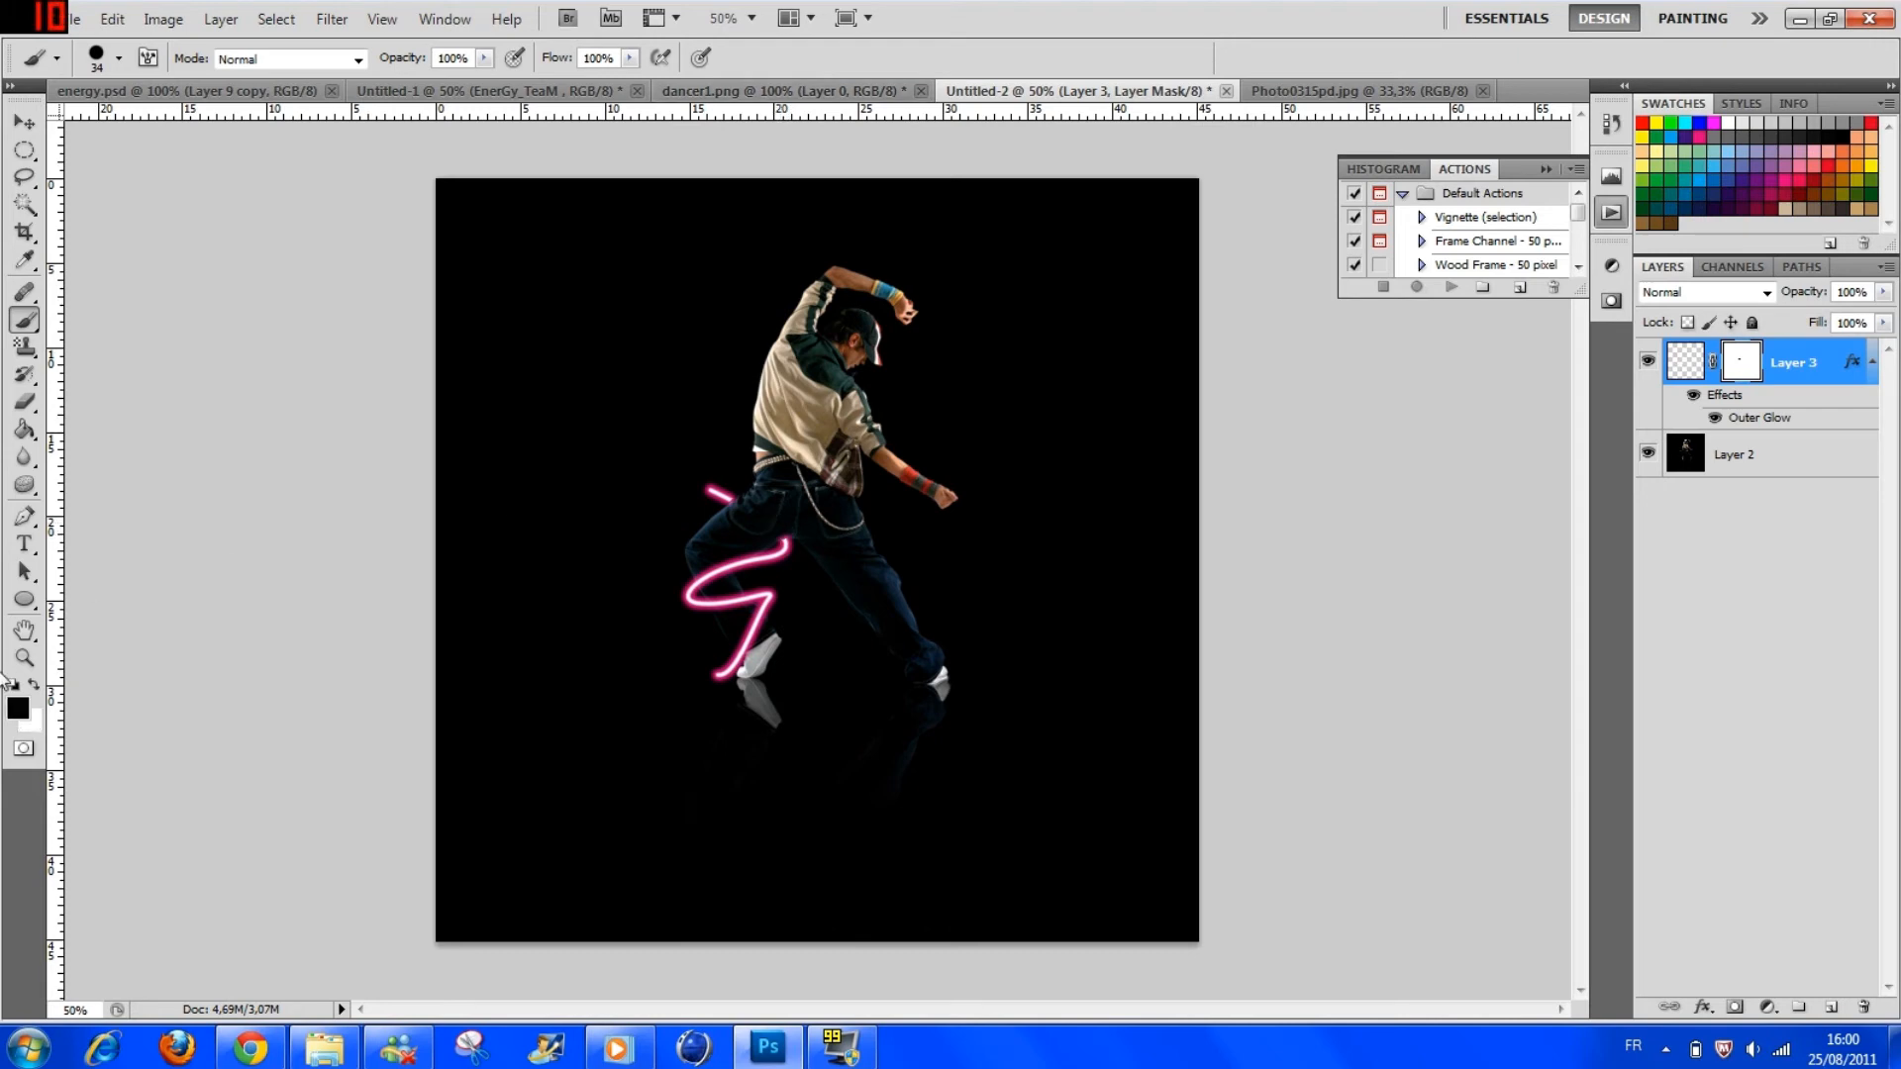
Step: Try masking a spot of the line's second crossing near the knee with black, and restore it with white
key("z")
left_click_drag(696, 594, 741, 612)
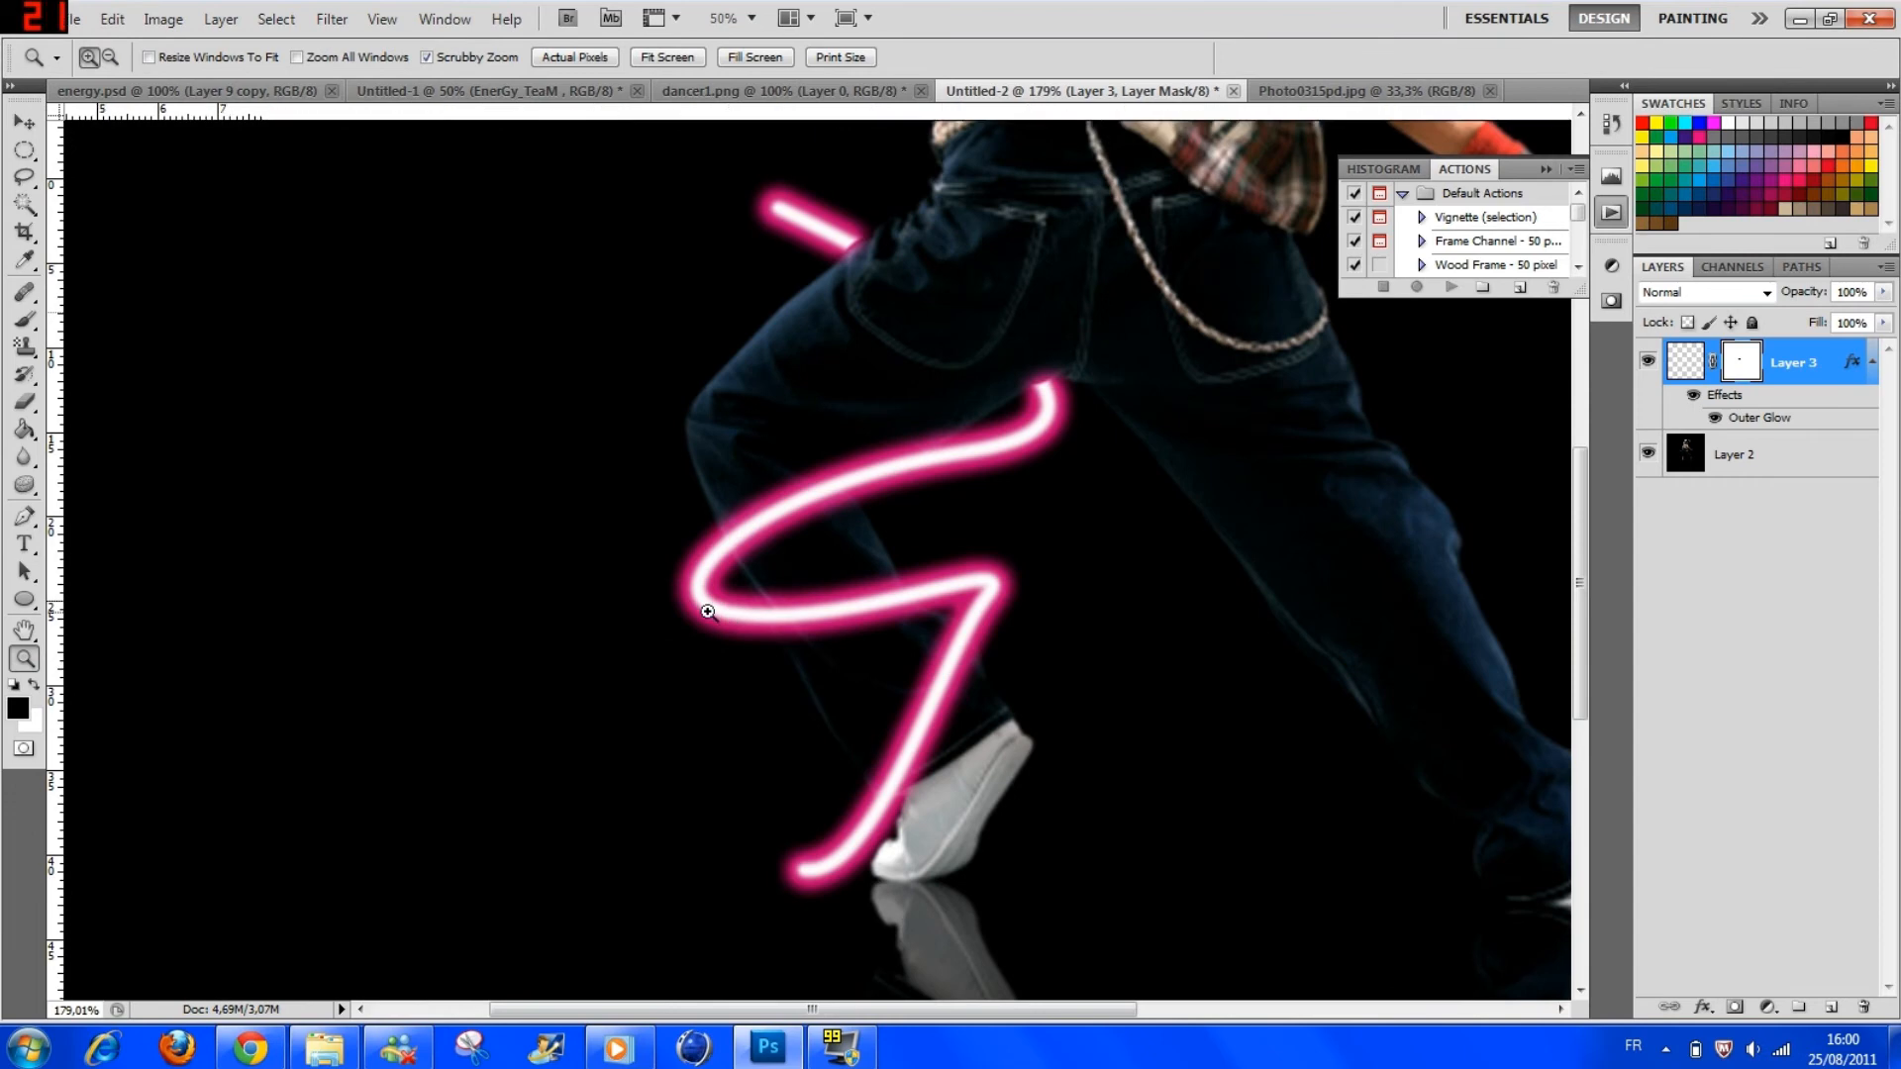
left_click(24, 319)
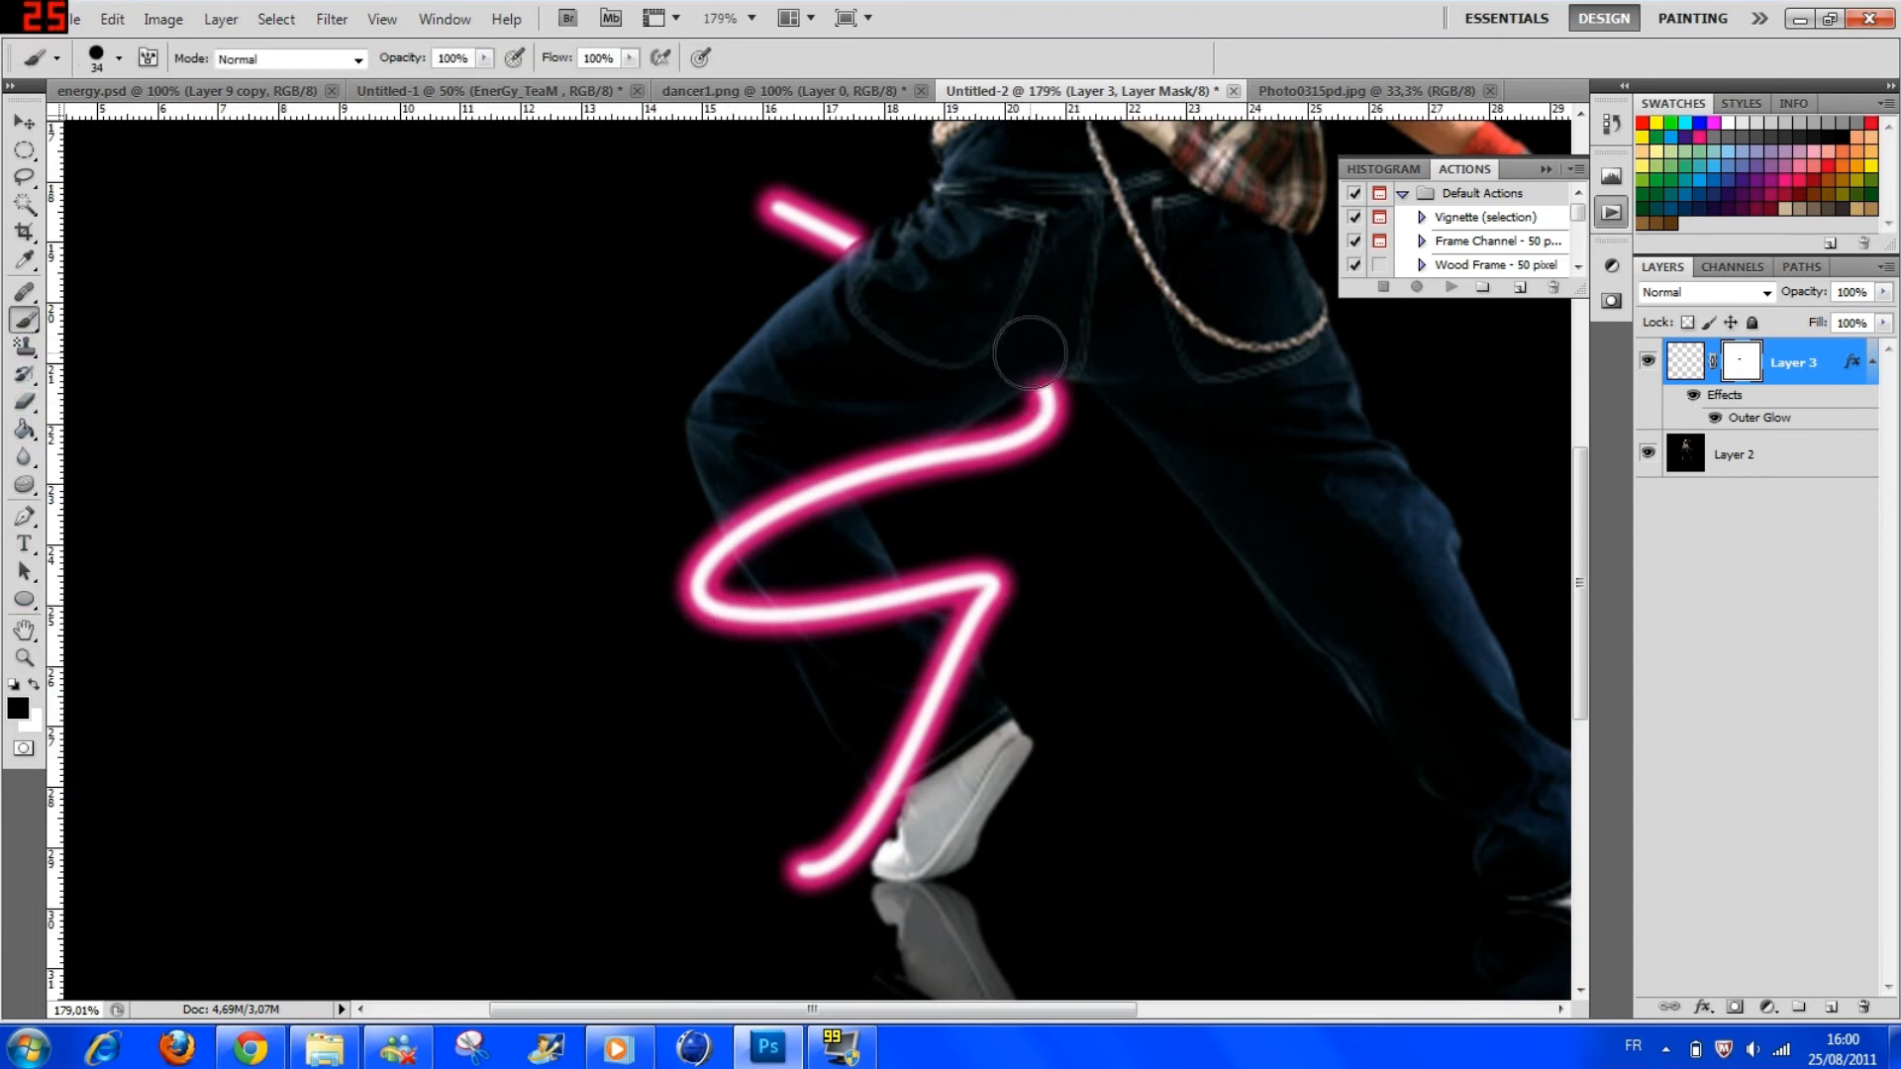
key("x")
key("x")
left_click(817, 482)
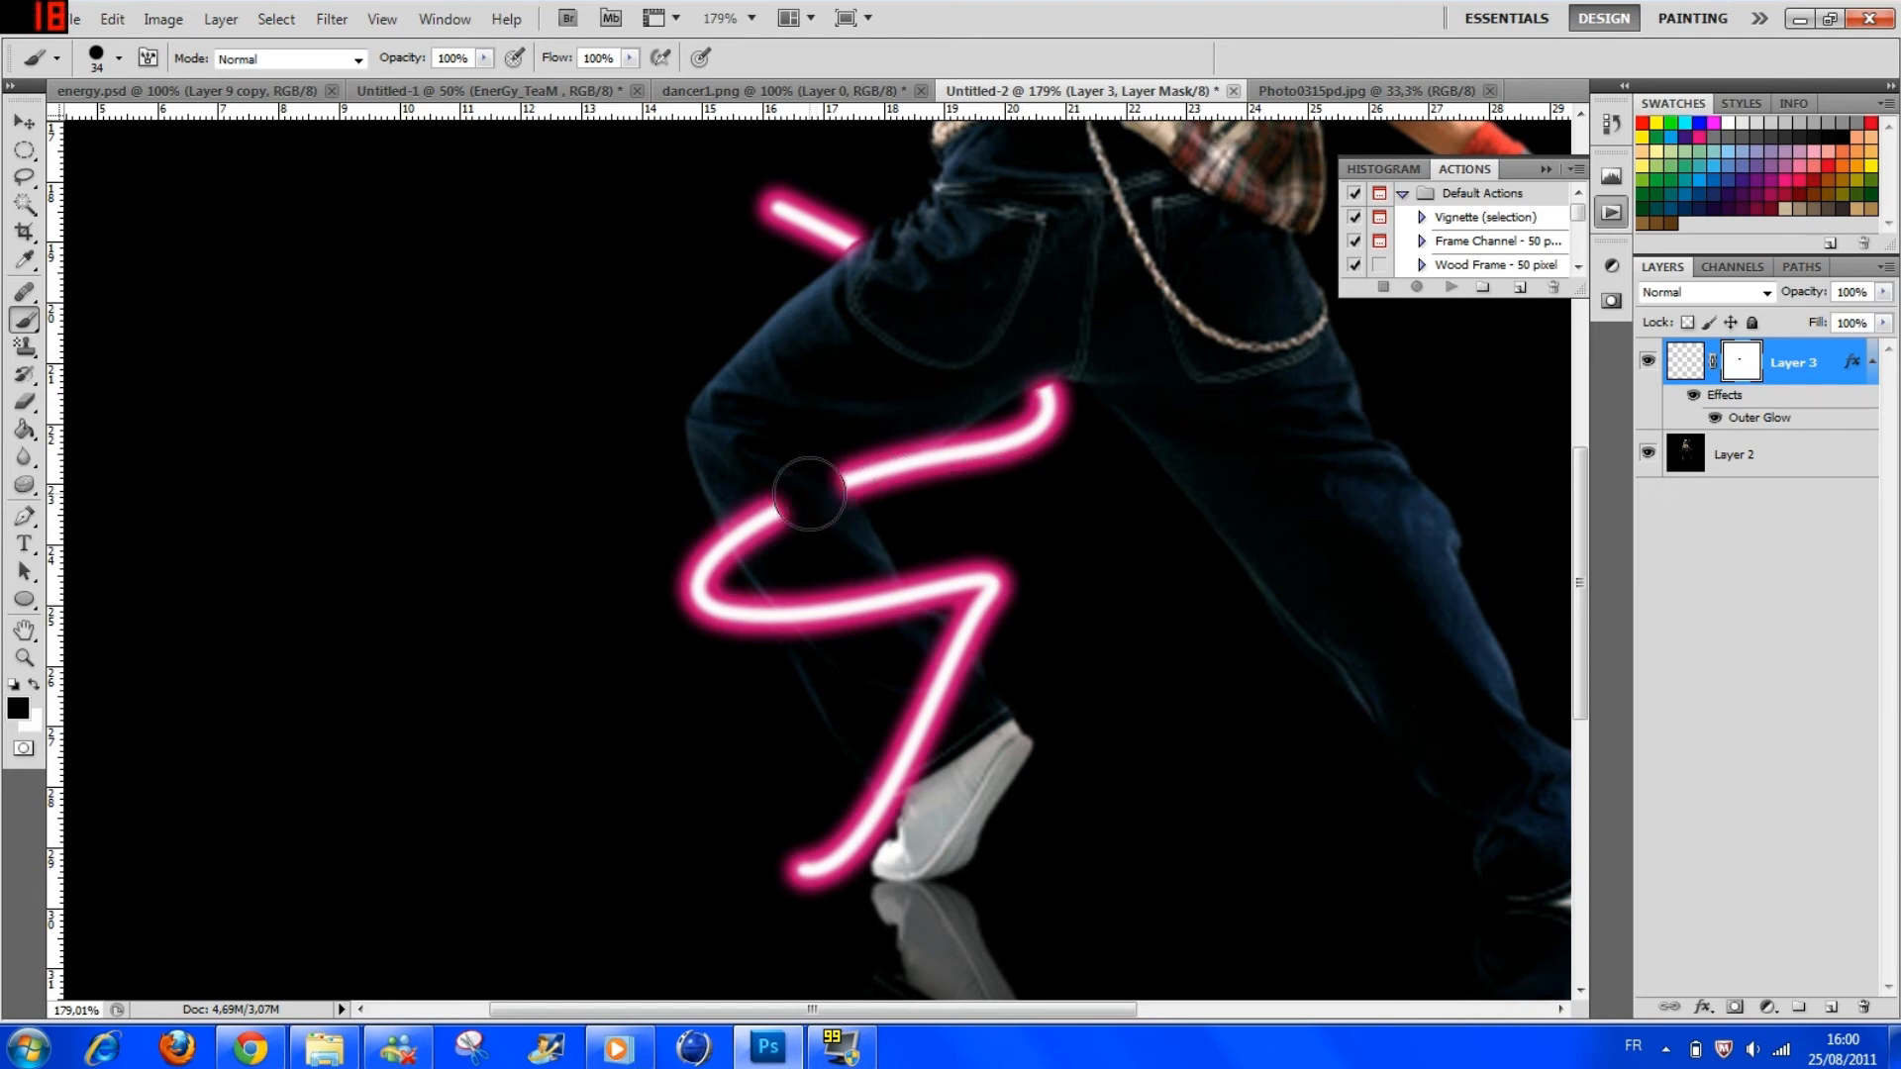
key("x")
left_click(816, 485)
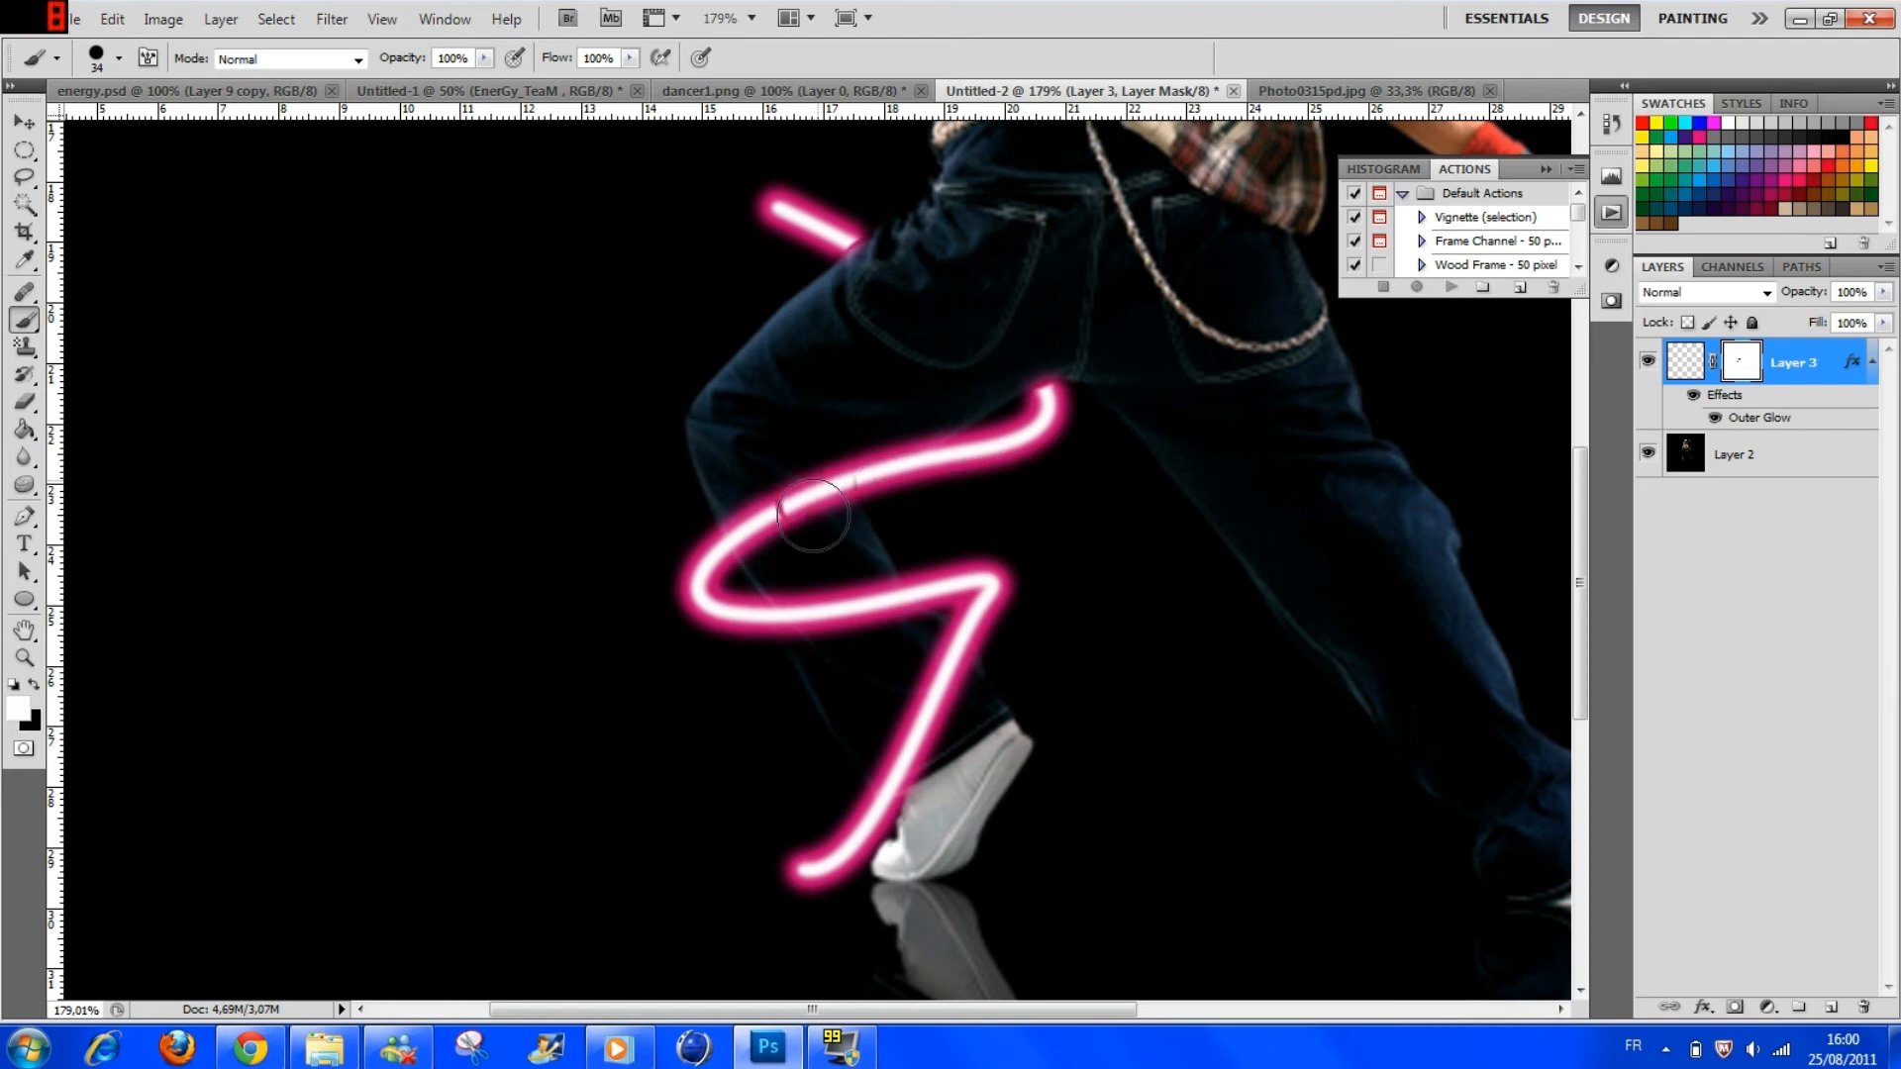
Step: Paint black on the mask to hide the neon line's third crossing over the lower leg
key("x")
left_click(798, 605)
left_click_drag(798, 605, 872, 609)
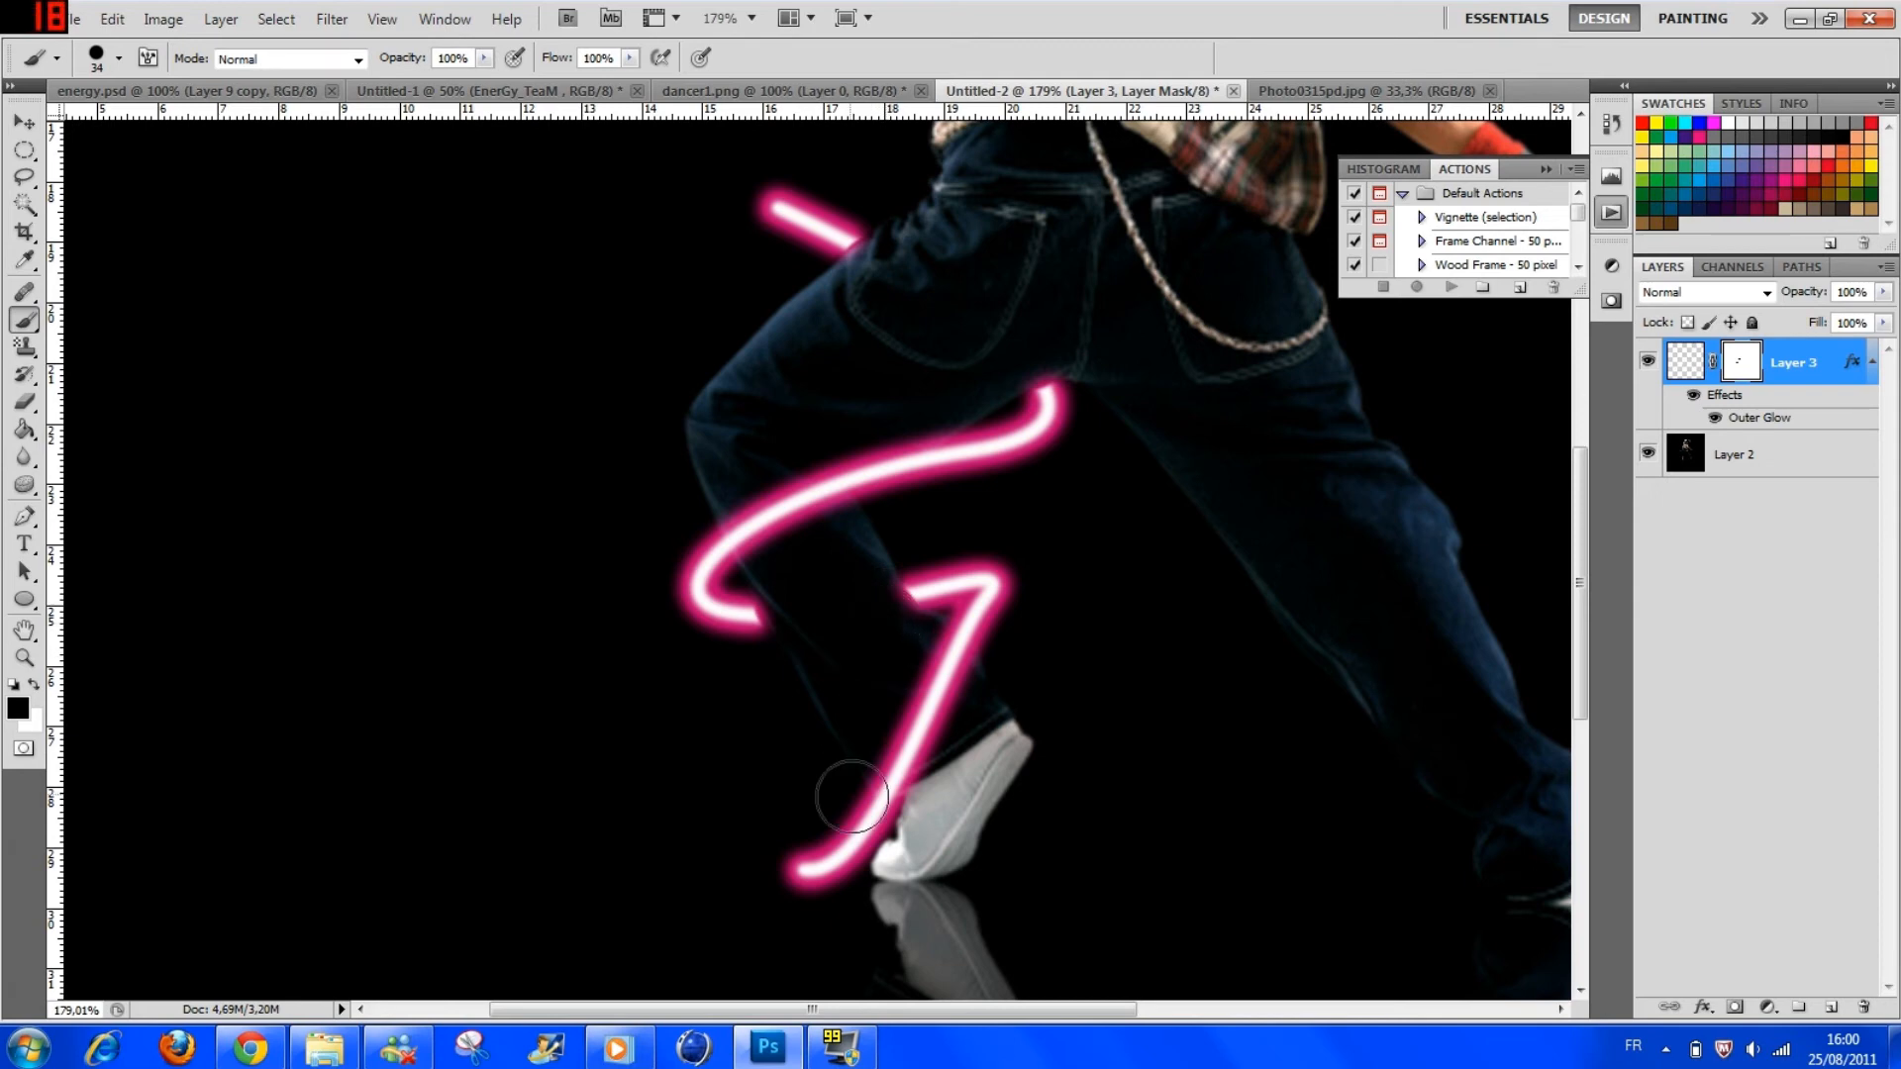
Step: Try a blue Color Overlay on the neon line's layer, discard the blue, and turn the overlay off
scroll(842, 465, "down", 1)
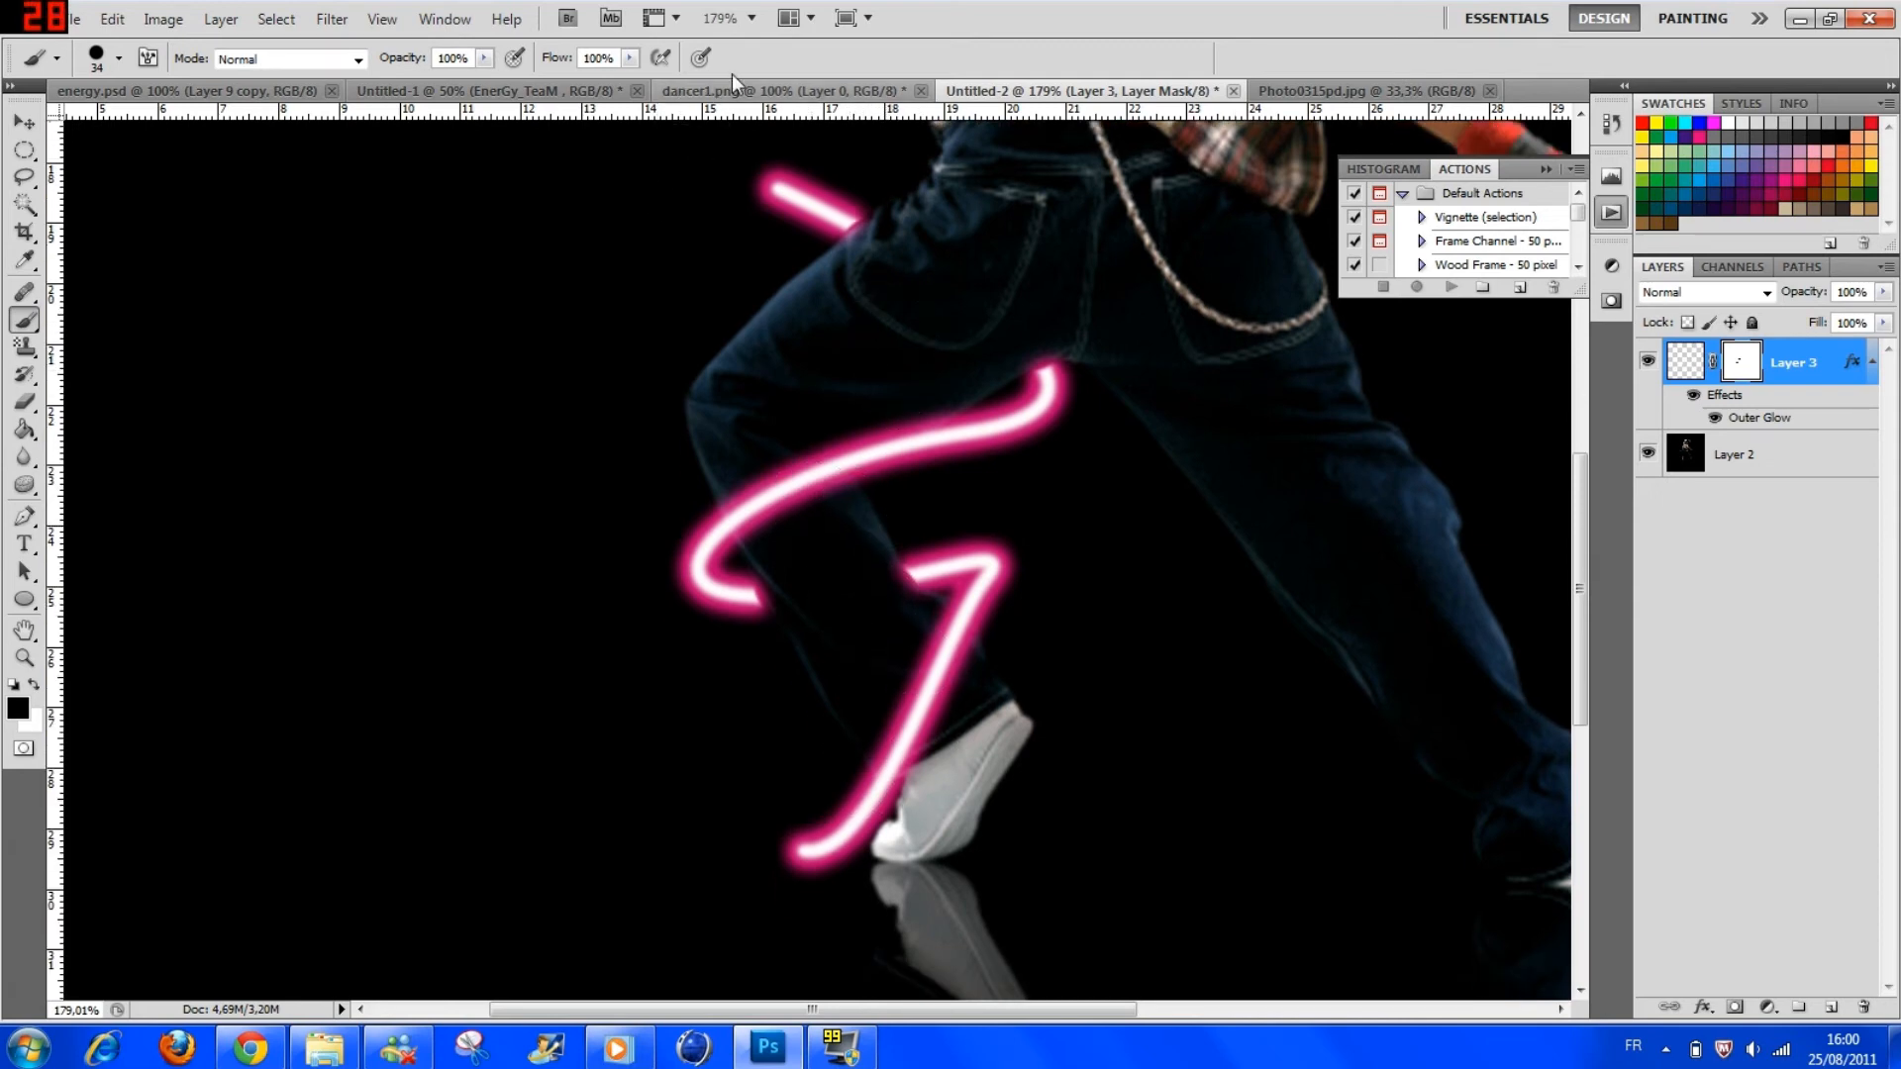
left_click(751, 18)
left_click(745, 73)
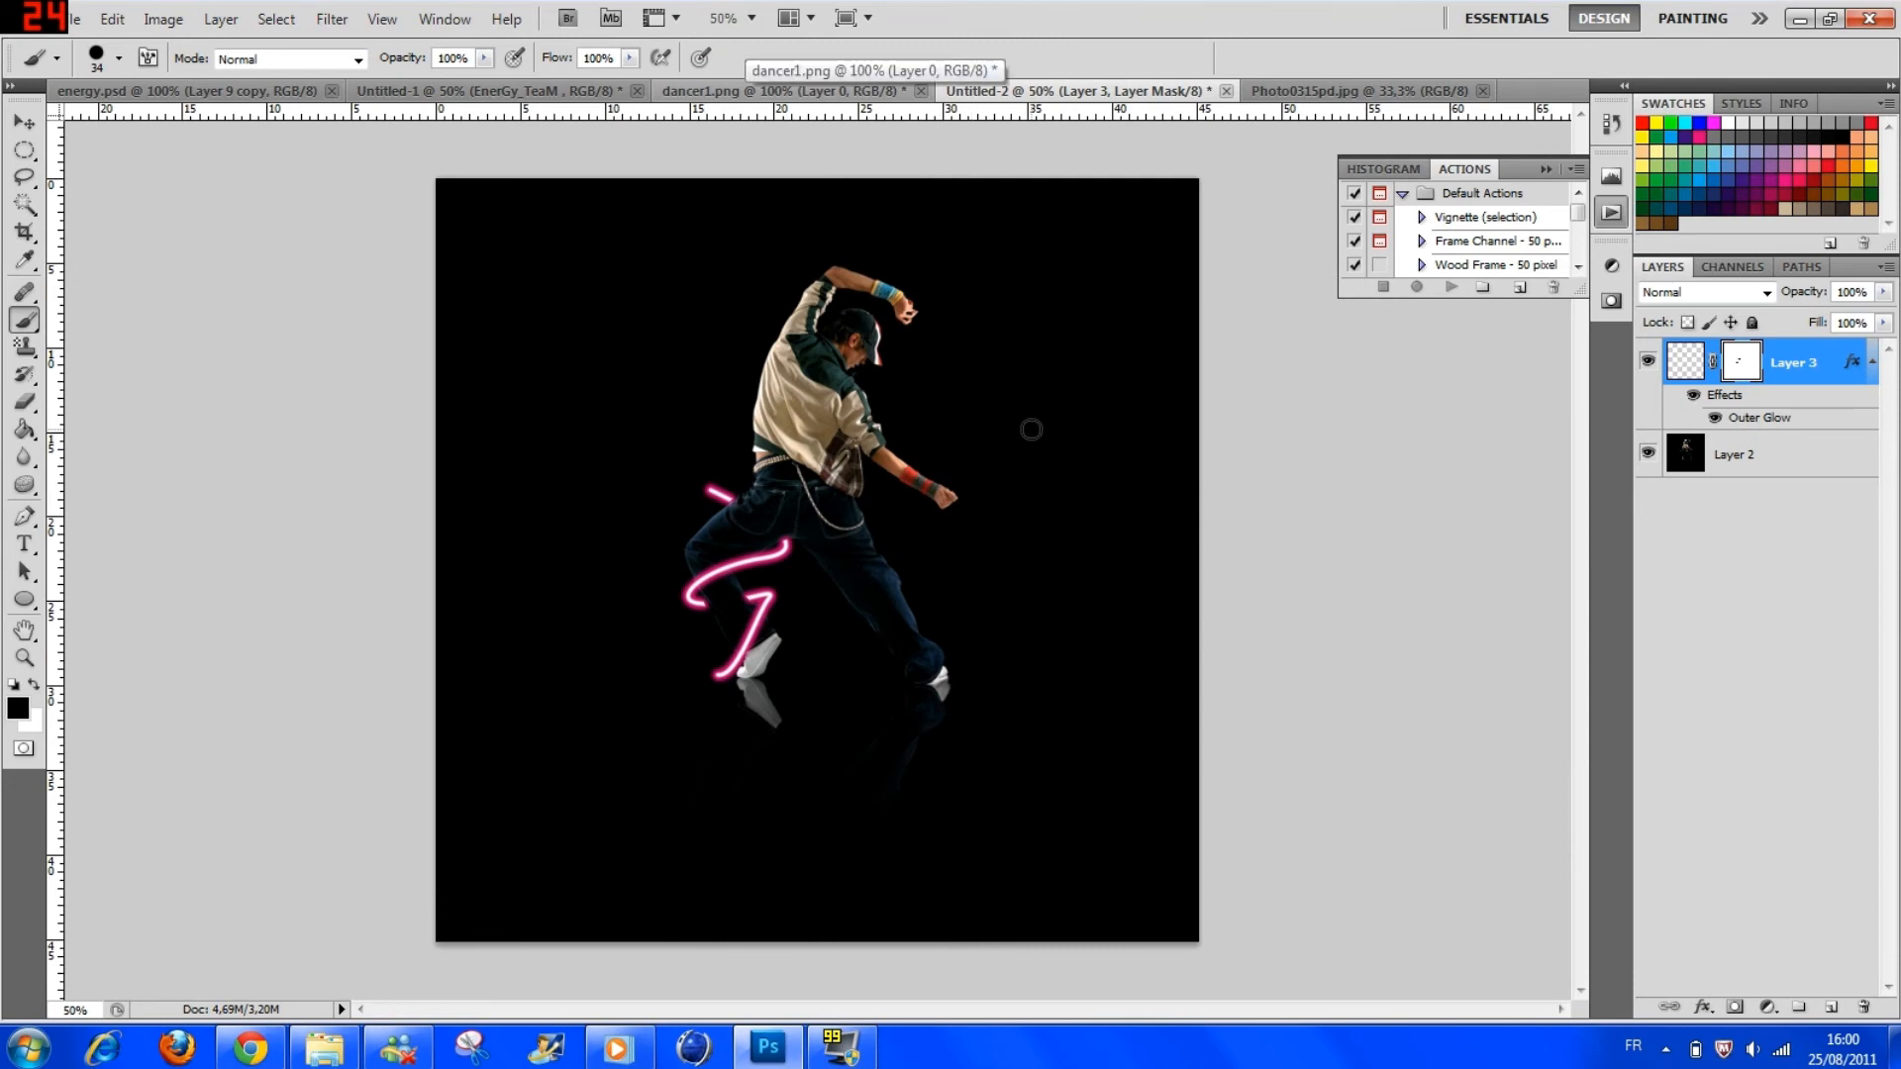
double_click(1861, 393)
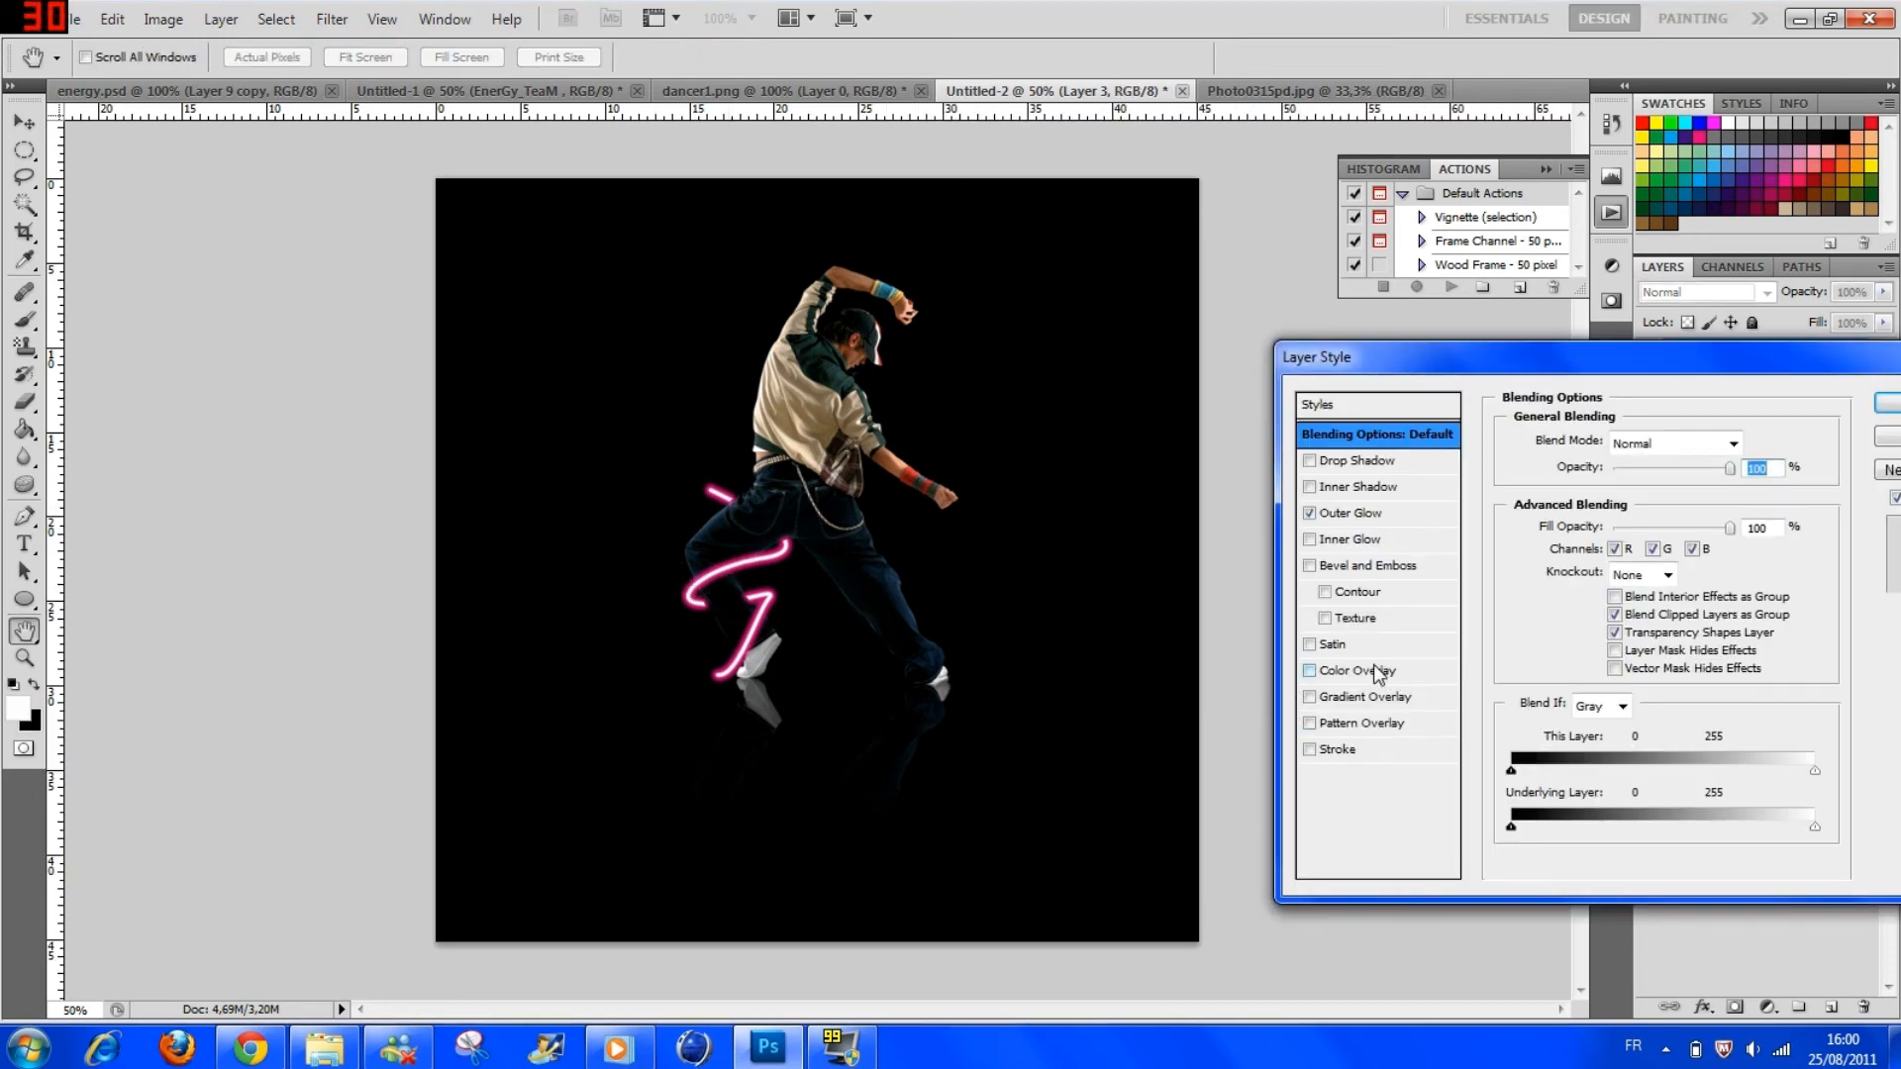
left_click(1324, 673)
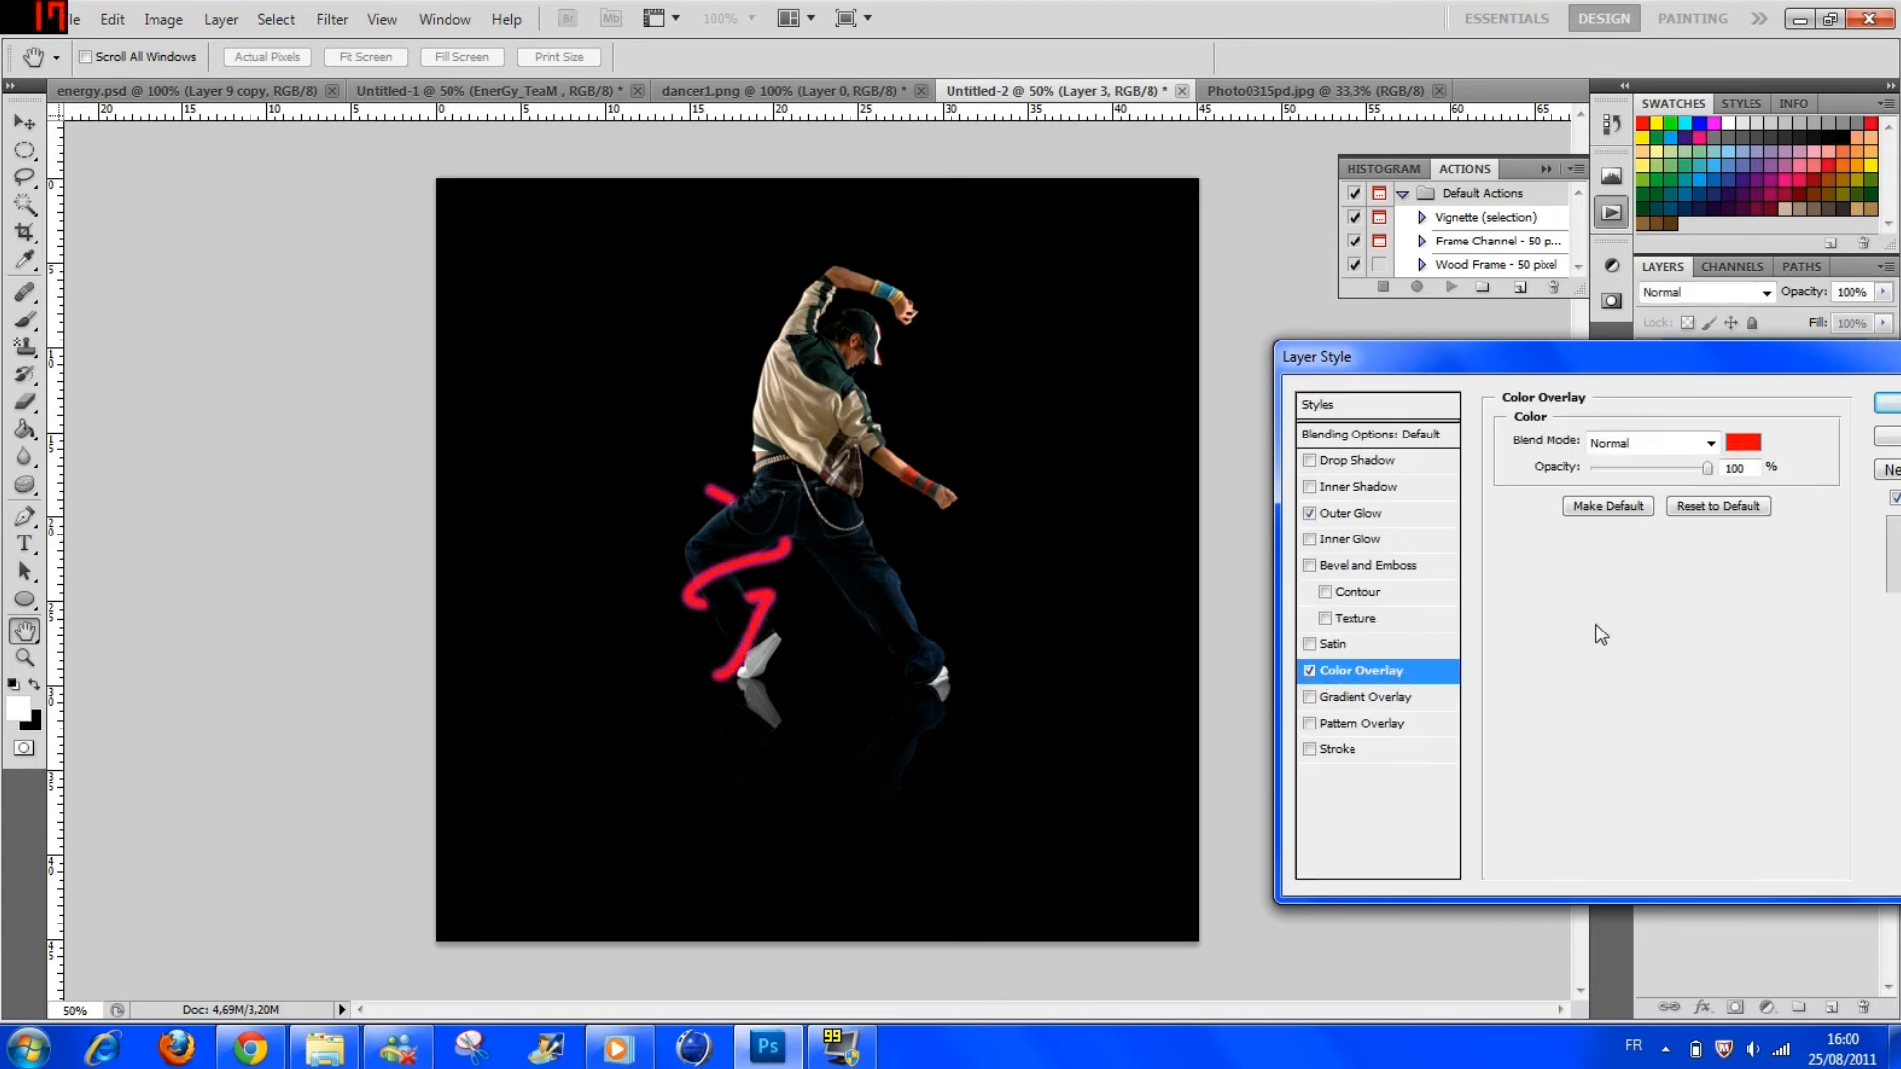
left_click(1748, 447)
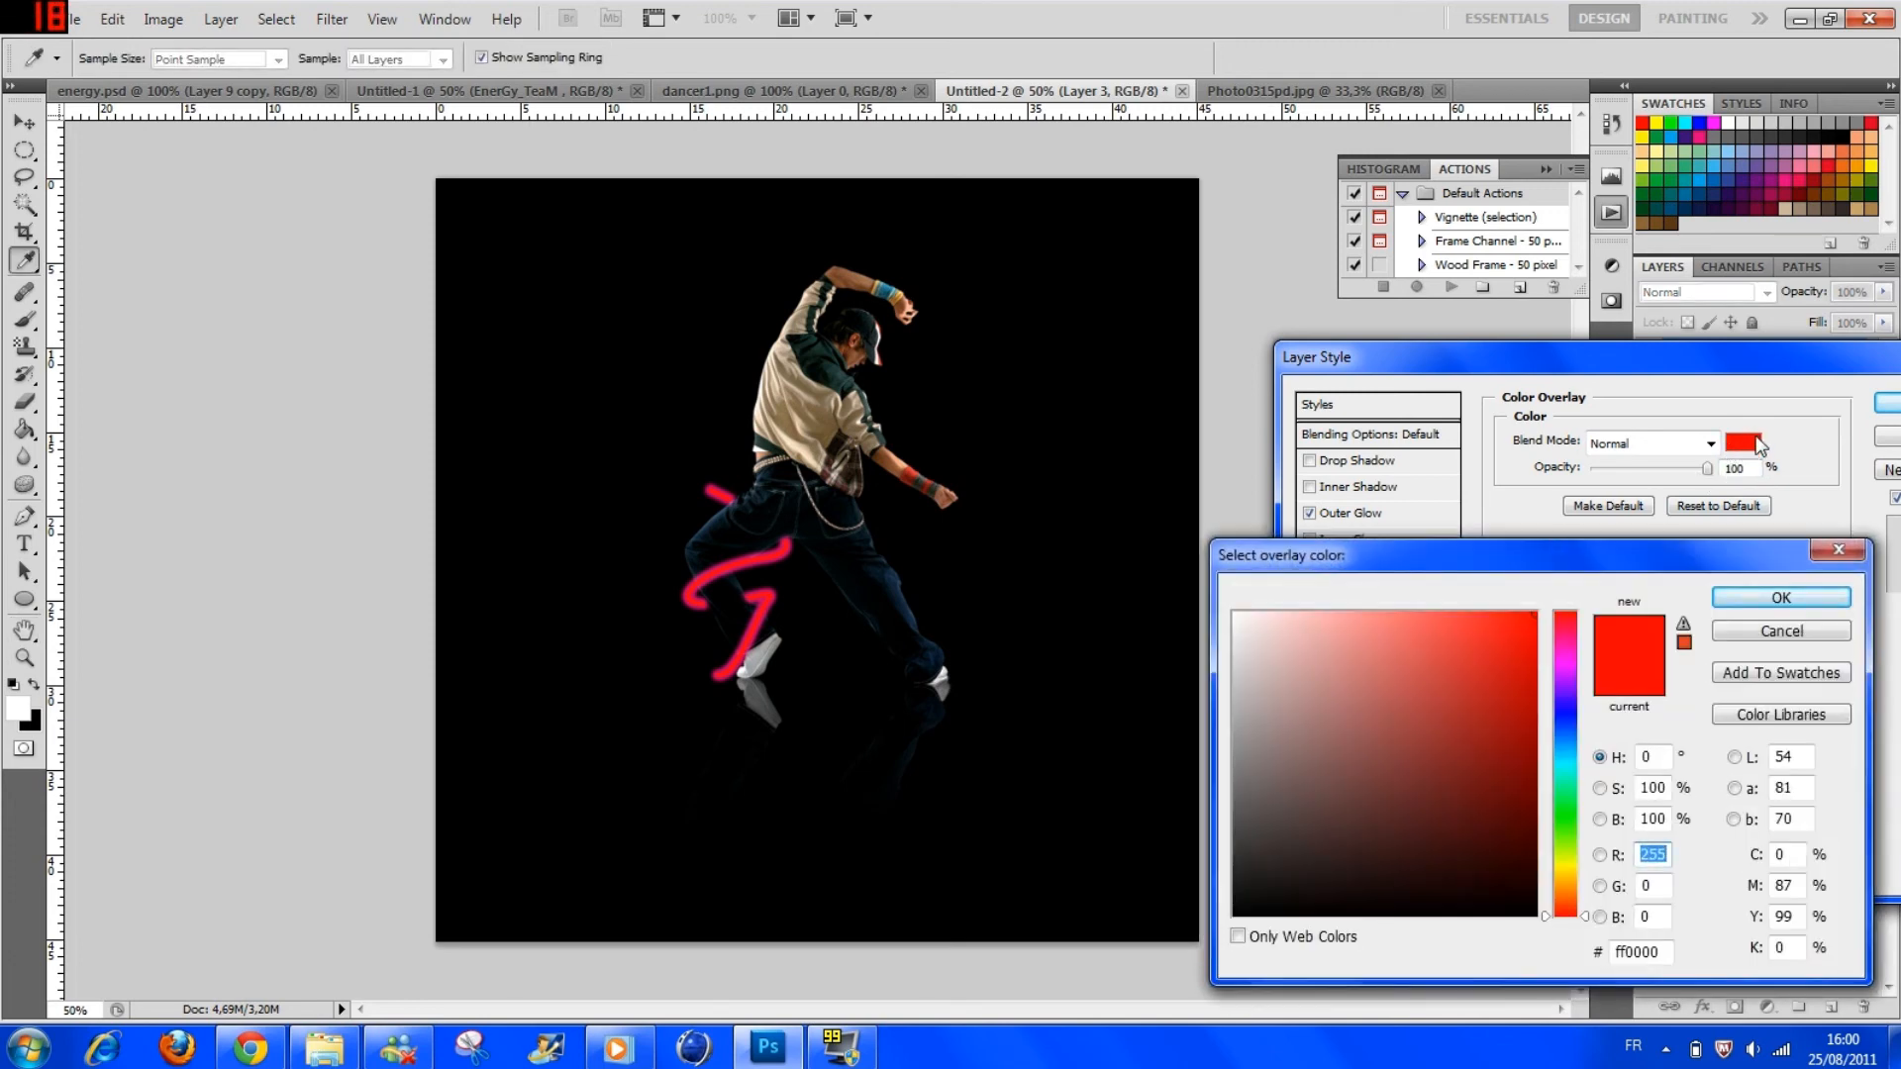
left_click_drag(1566, 683, 1563, 747)
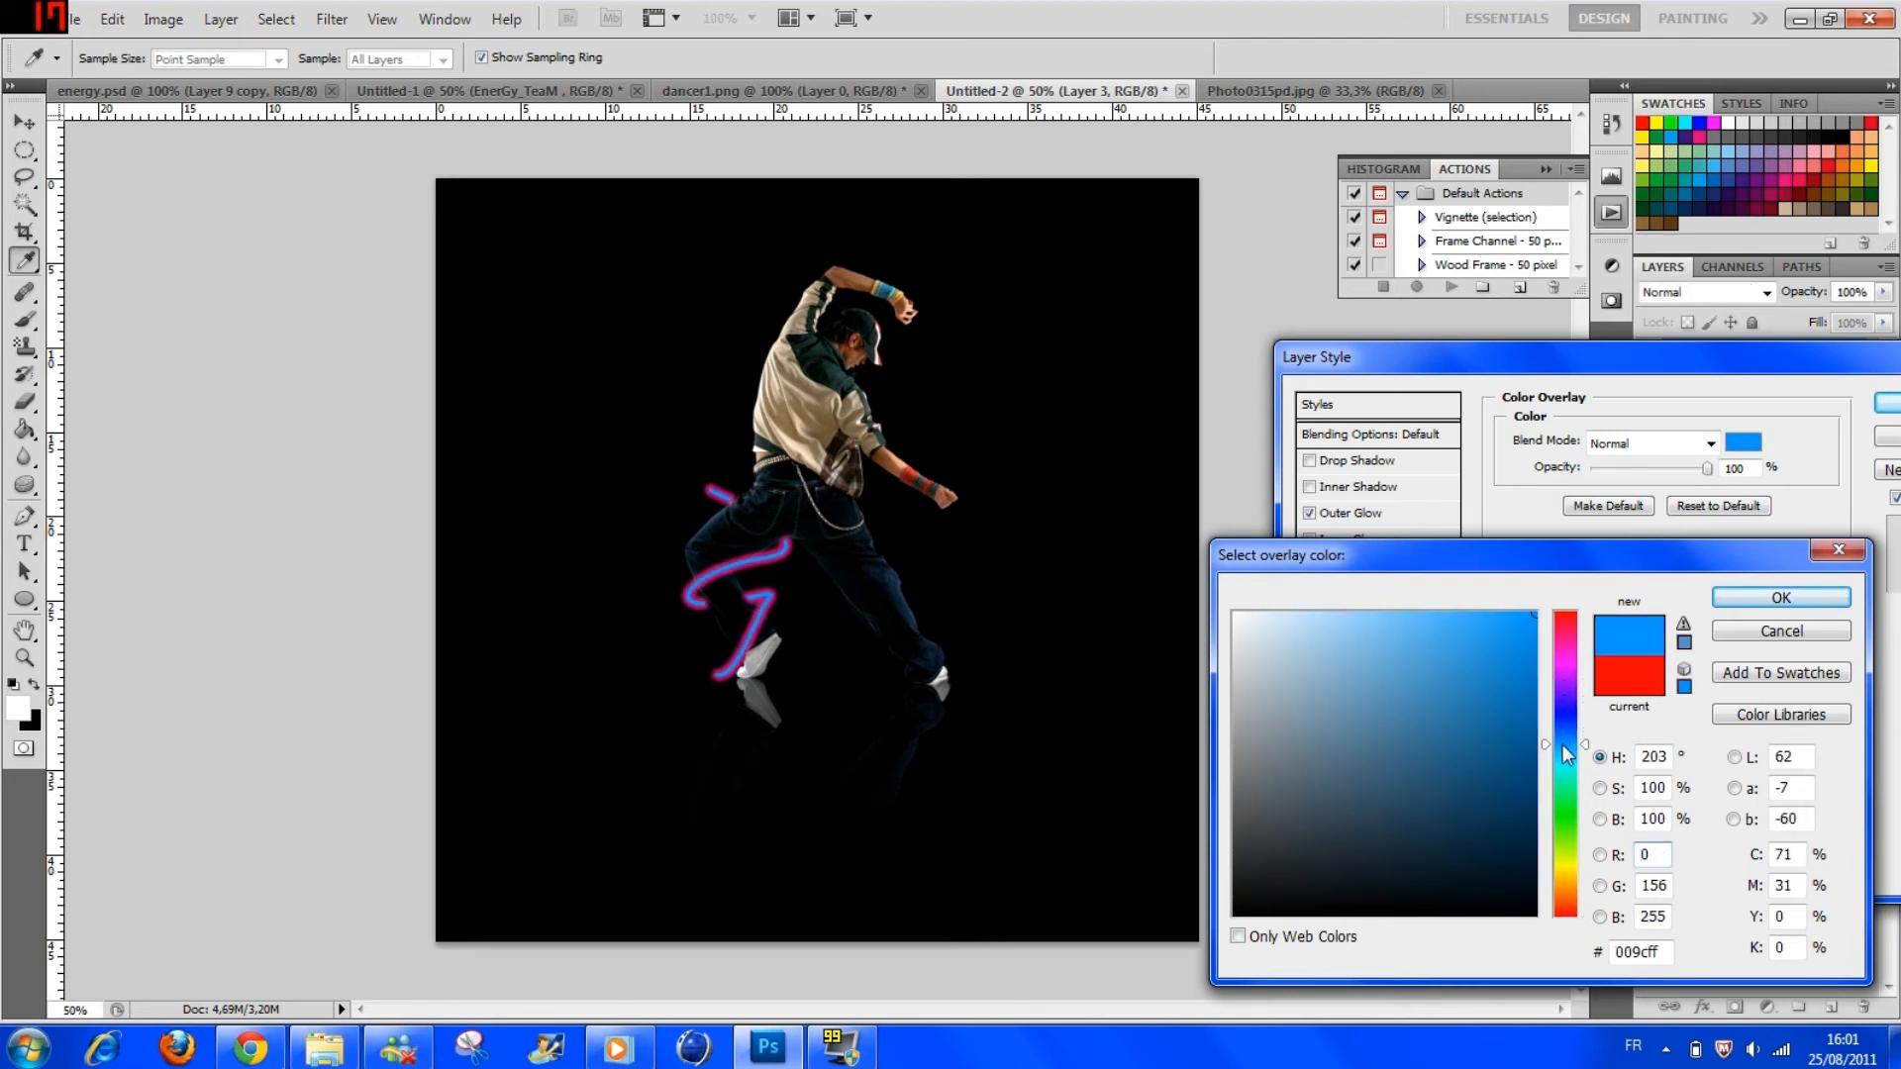
key("space")
left_click(1769, 630)
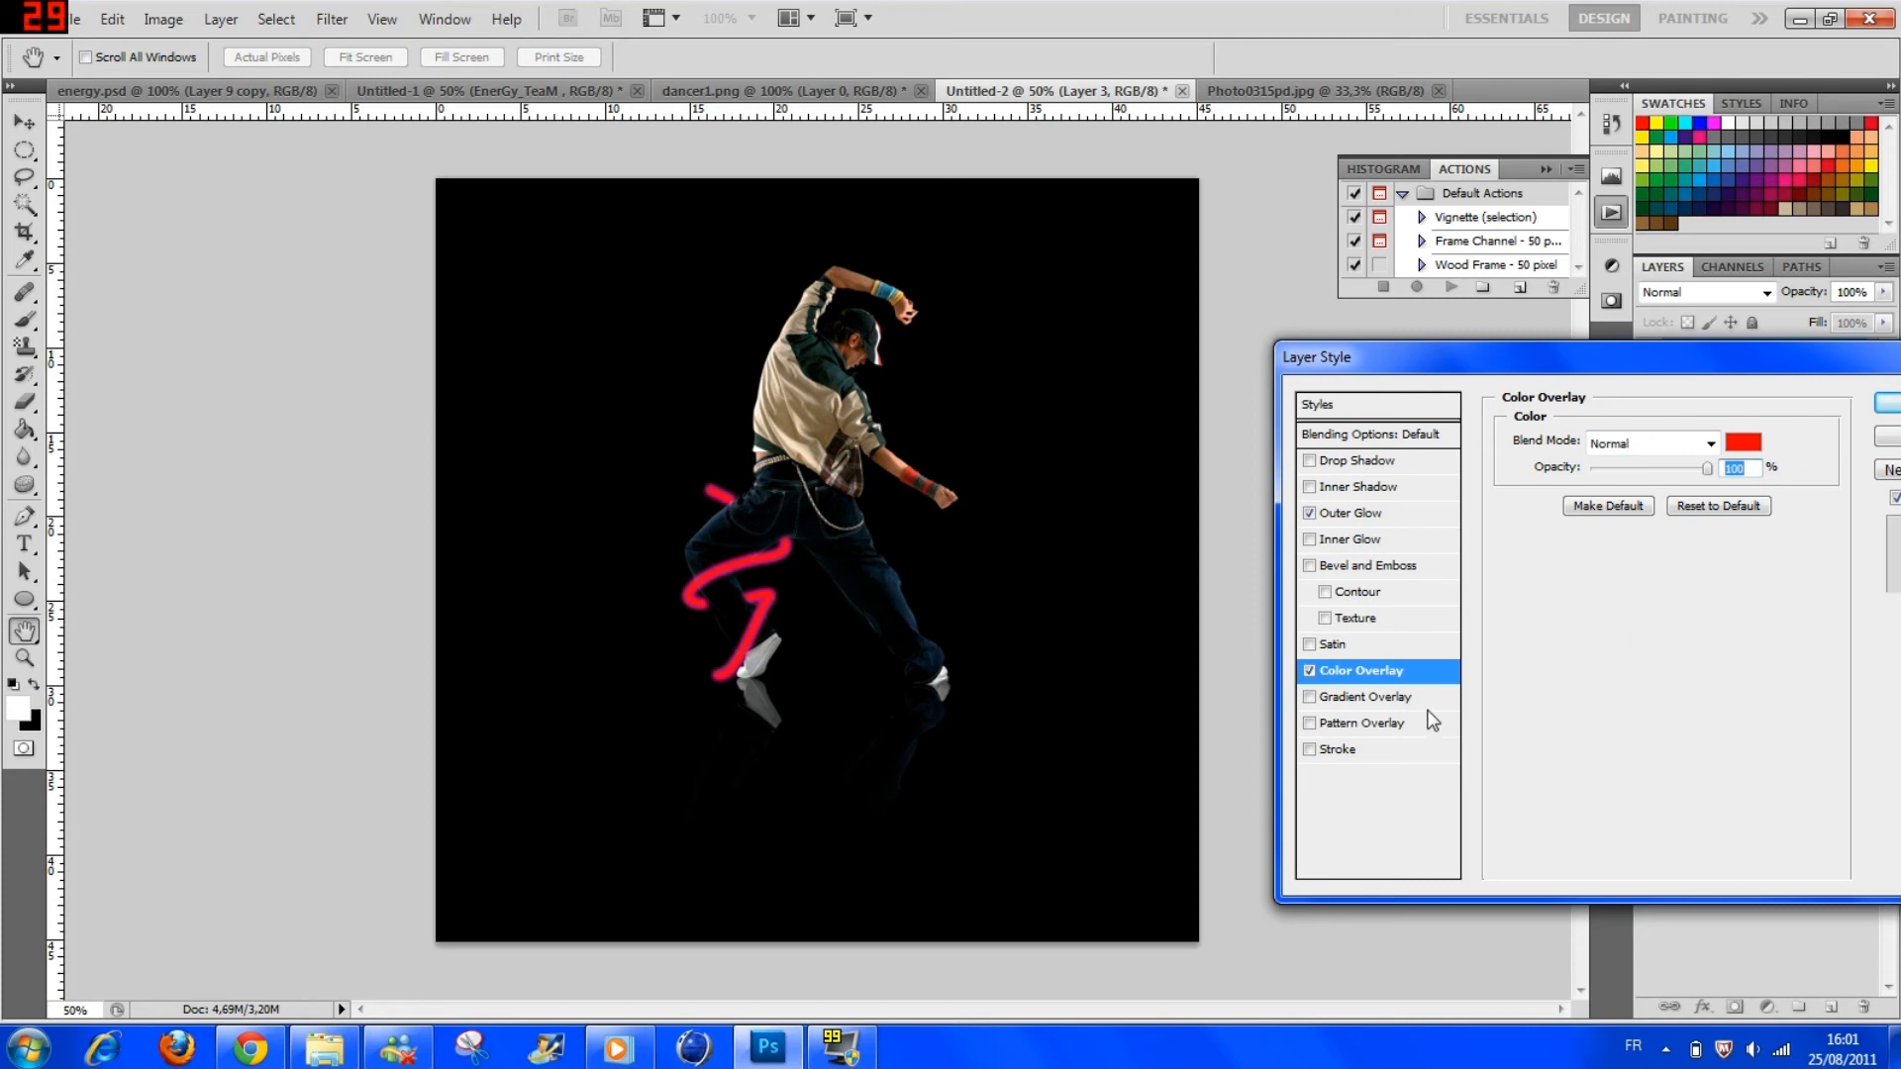
left_click(1309, 671)
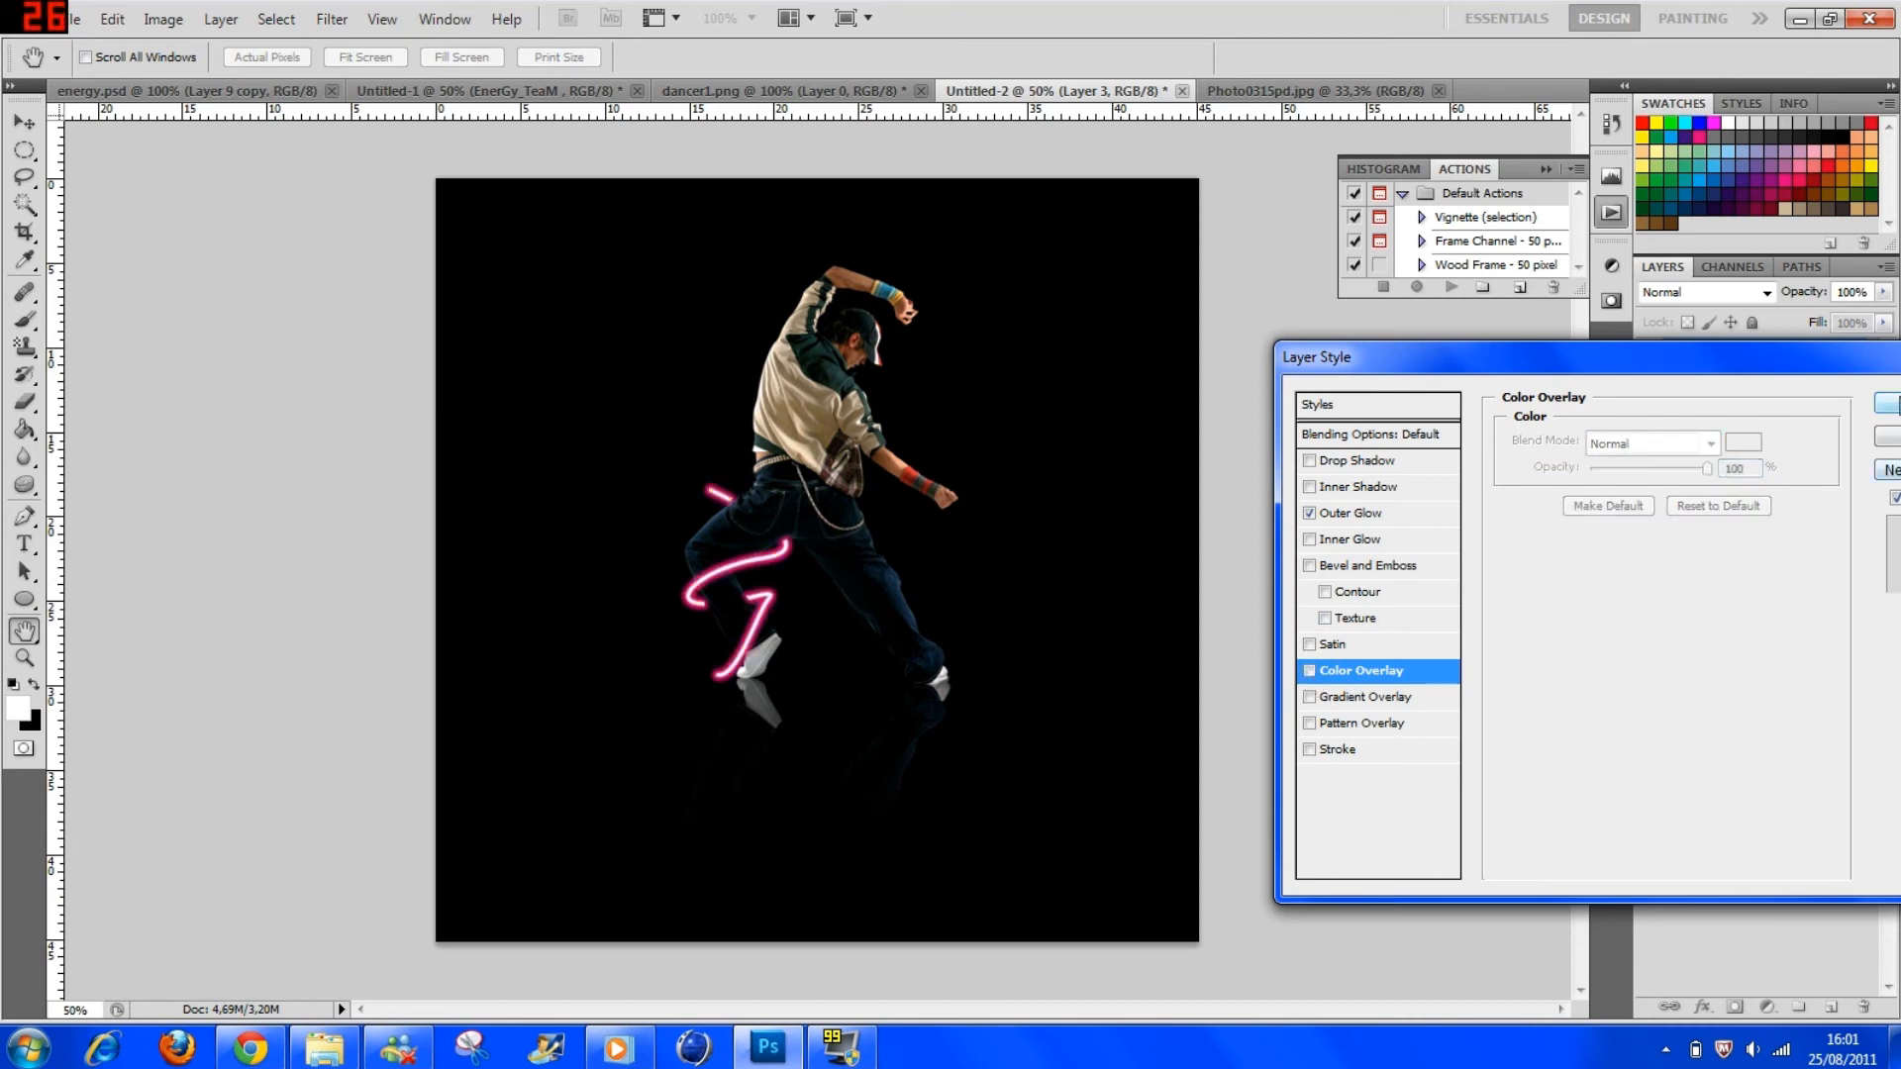
left_click(1891, 406)
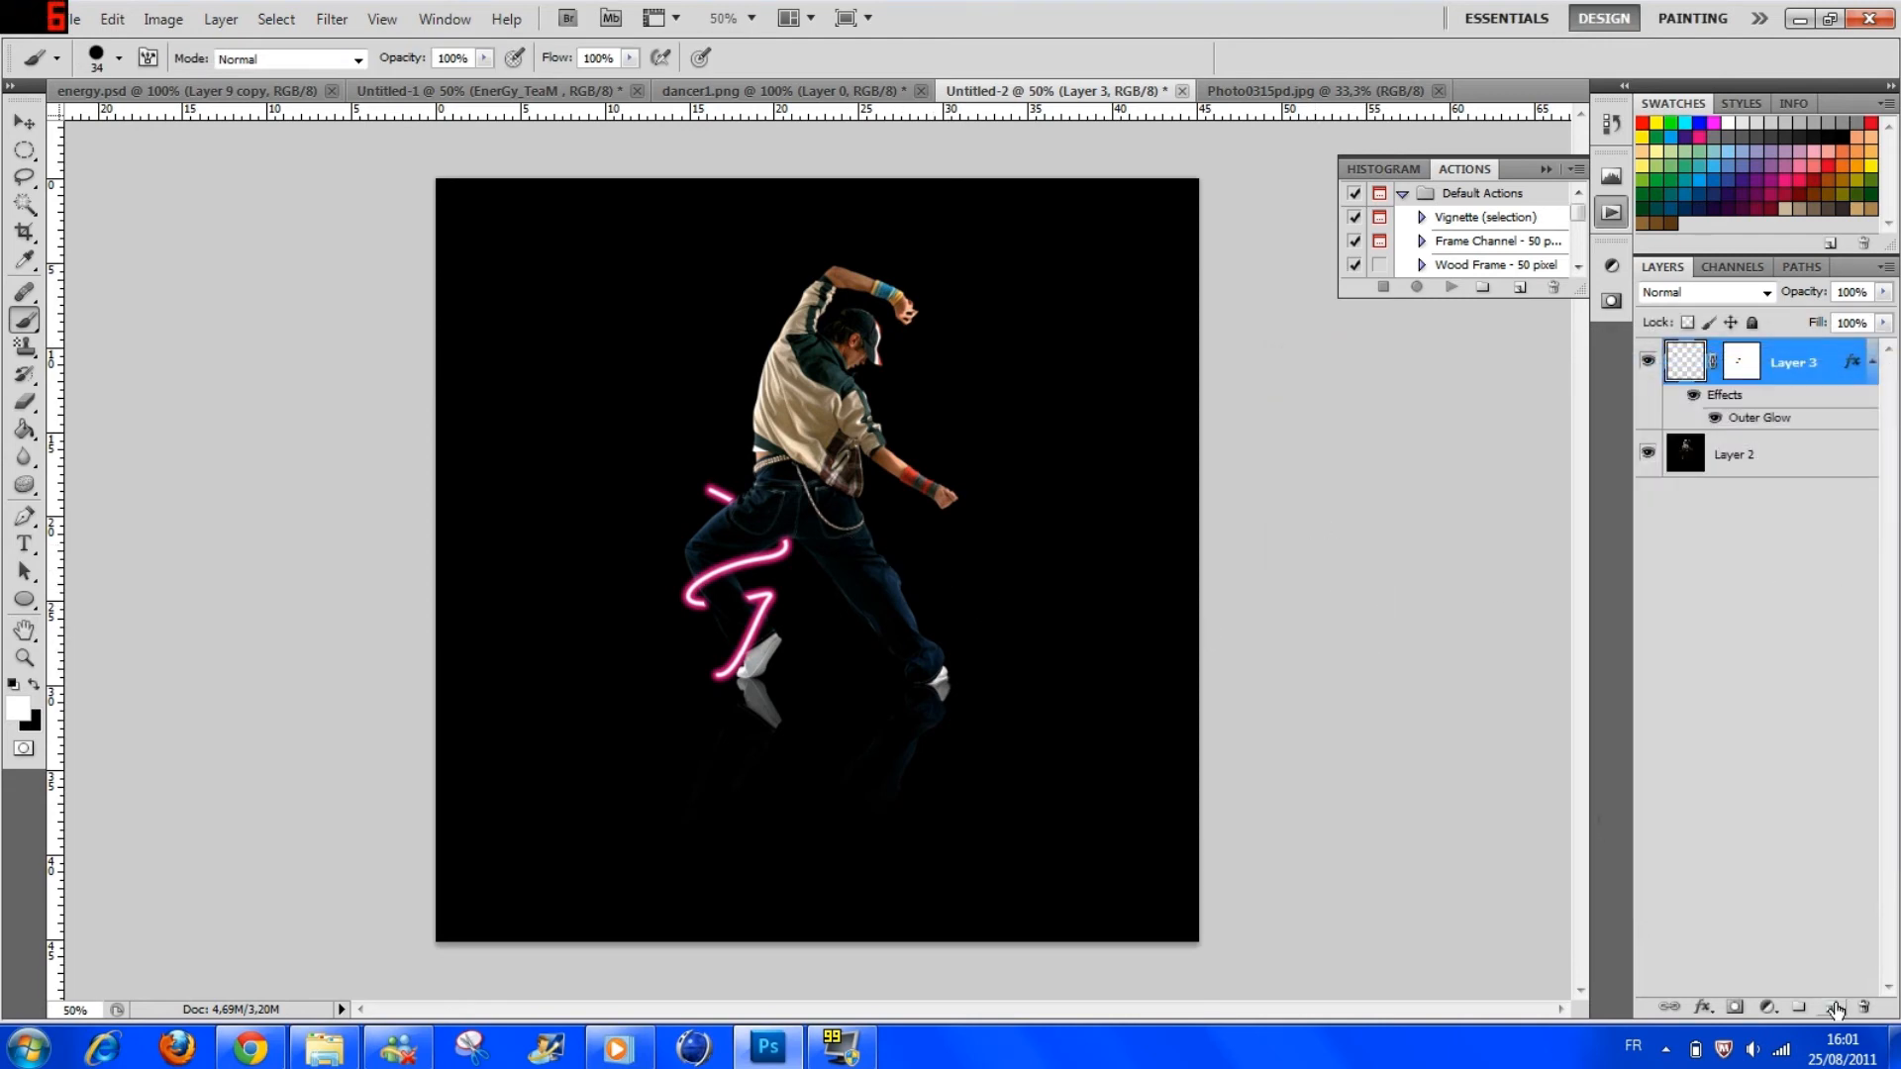
Step: Add a new layer and brush pink (#e70bc0) over the neon line's uppermost section across the thigh
left_click(1832, 1007)
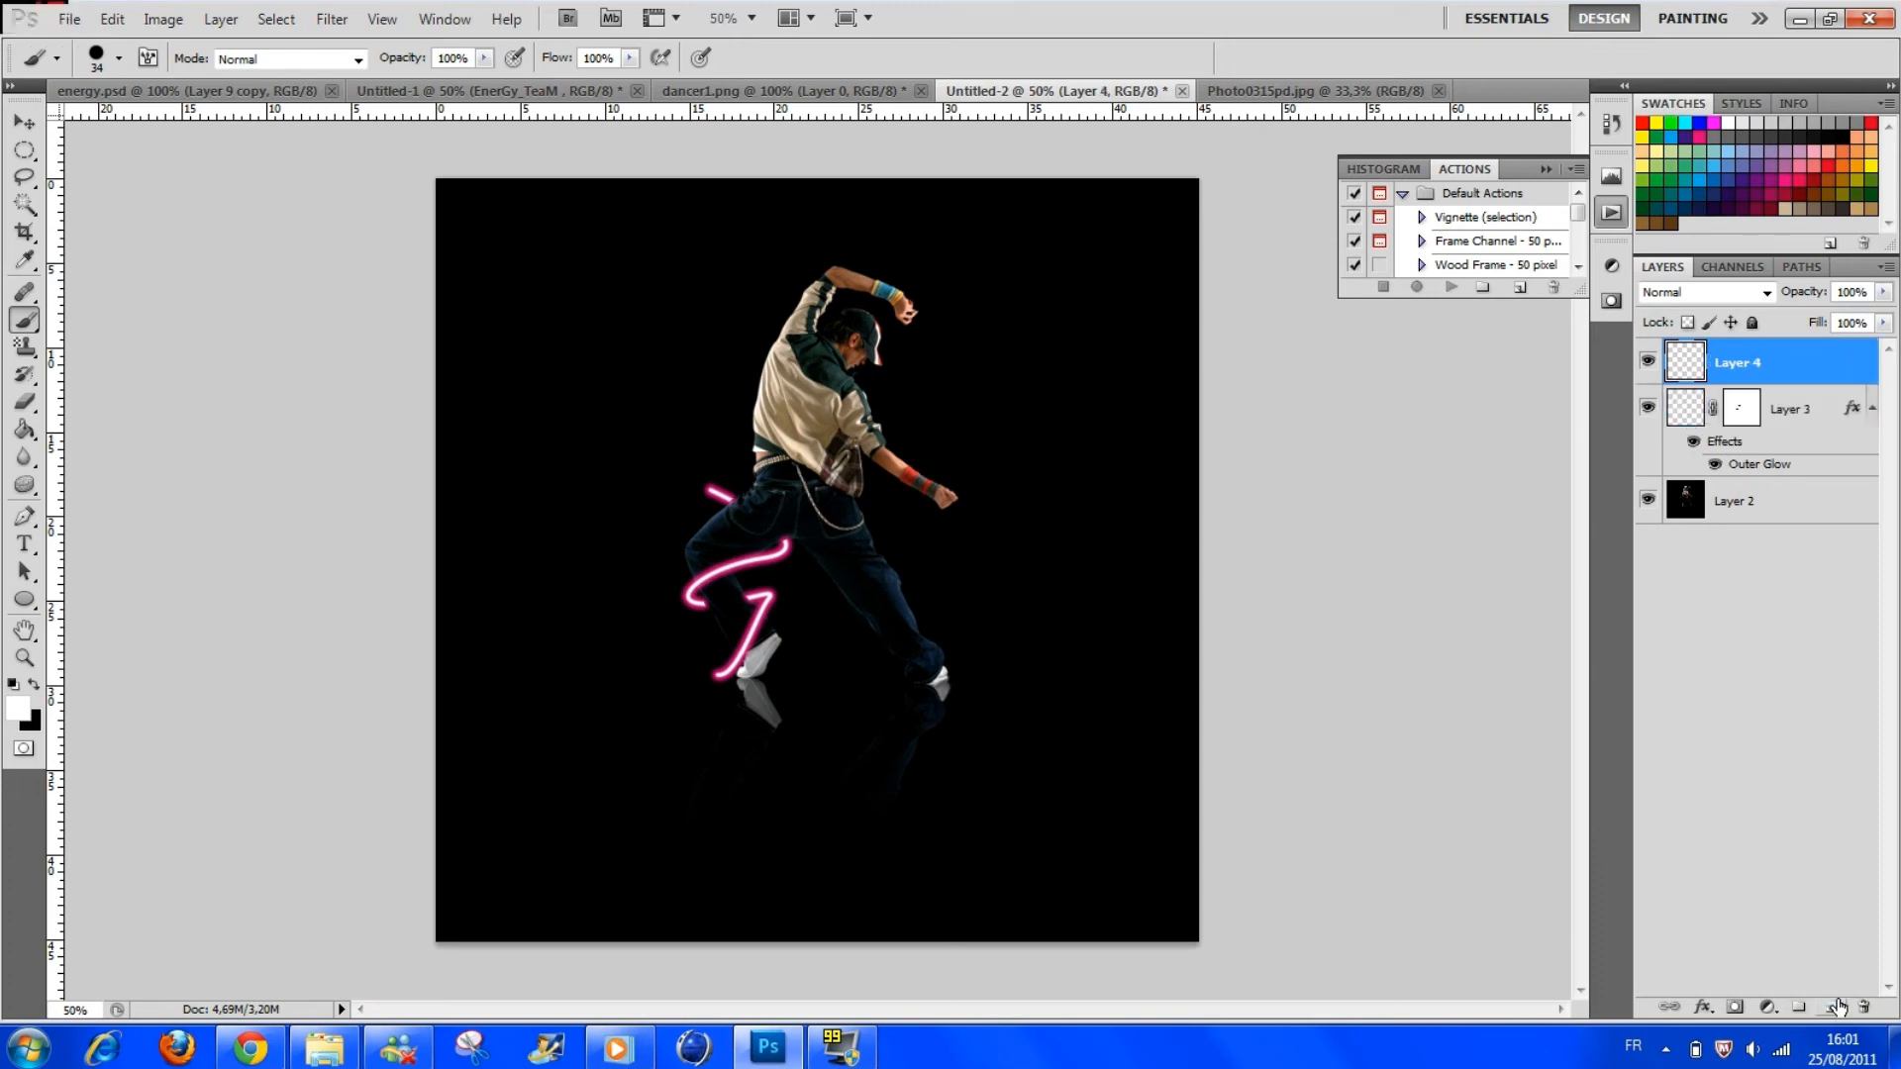
left_click(18, 707)
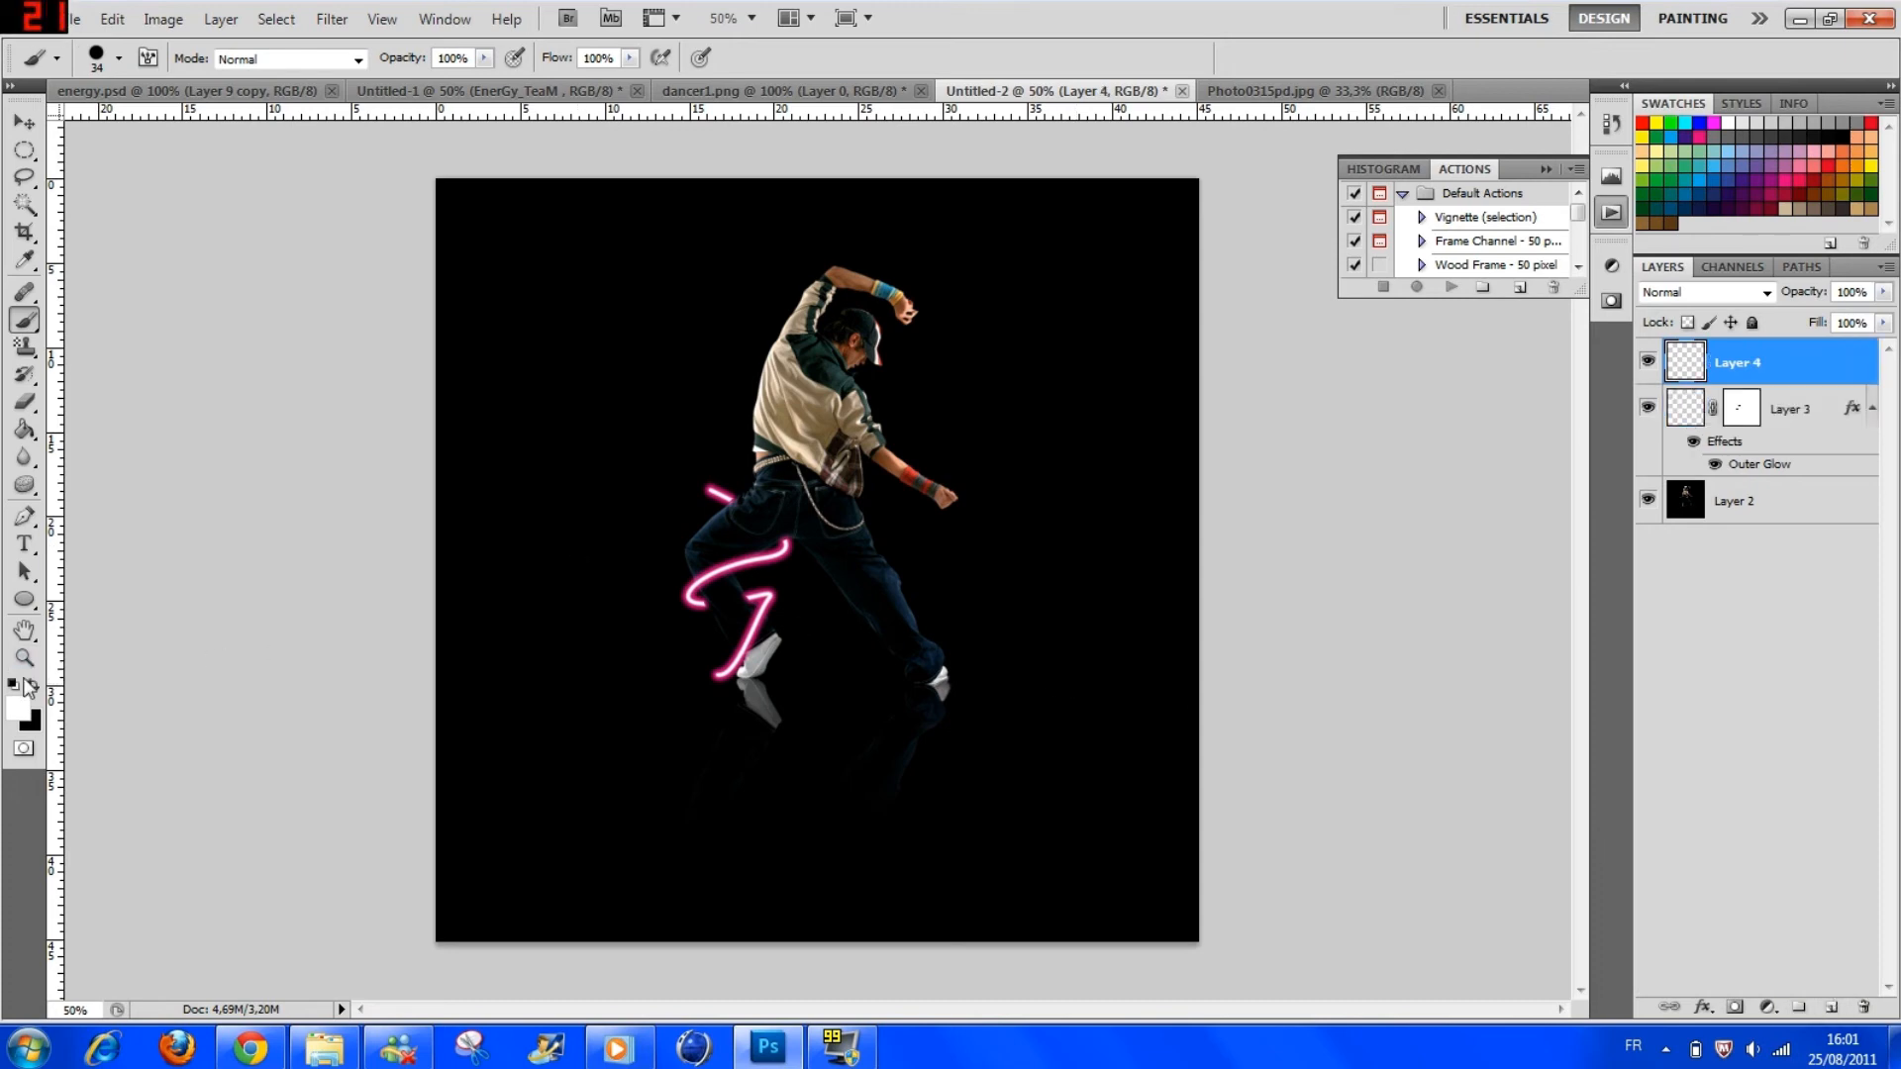
left_click_drag(1501, 654, 1563, 653)
left_click(1523, 641)
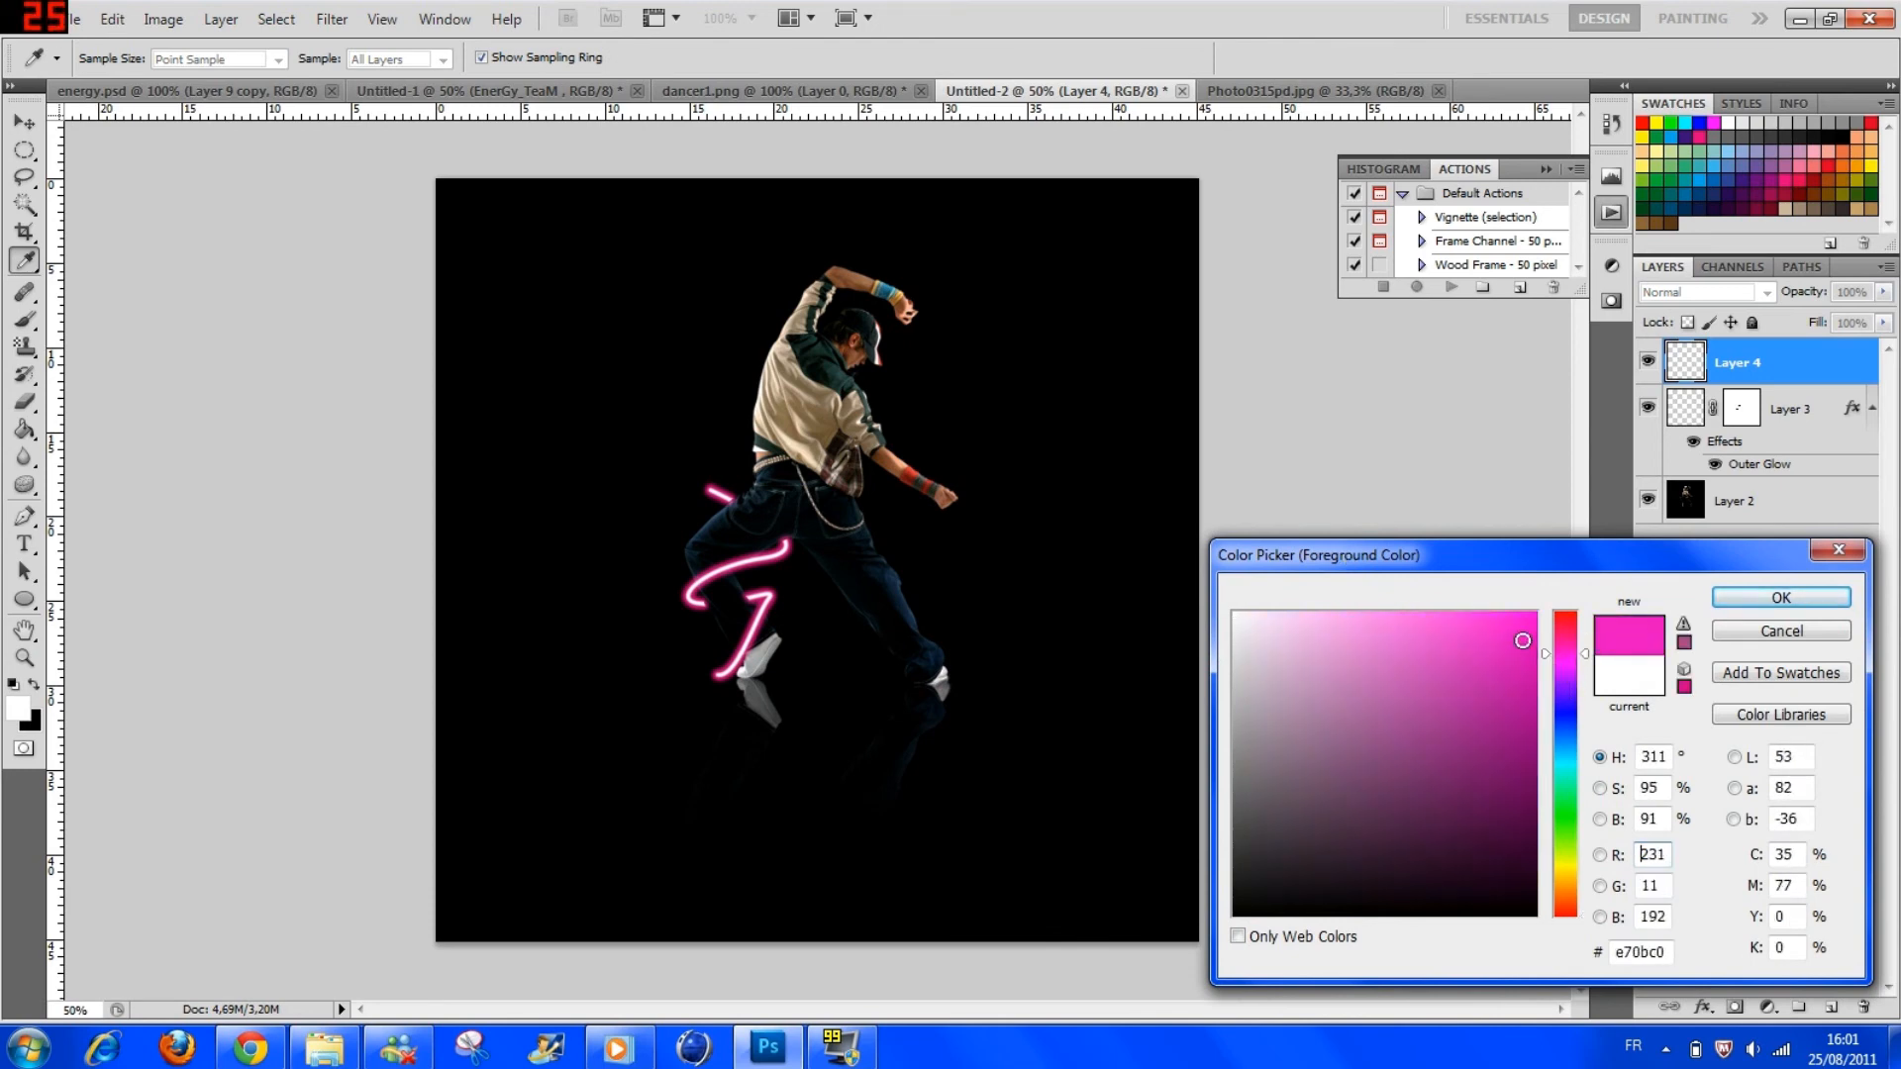
left_click(1764, 600)
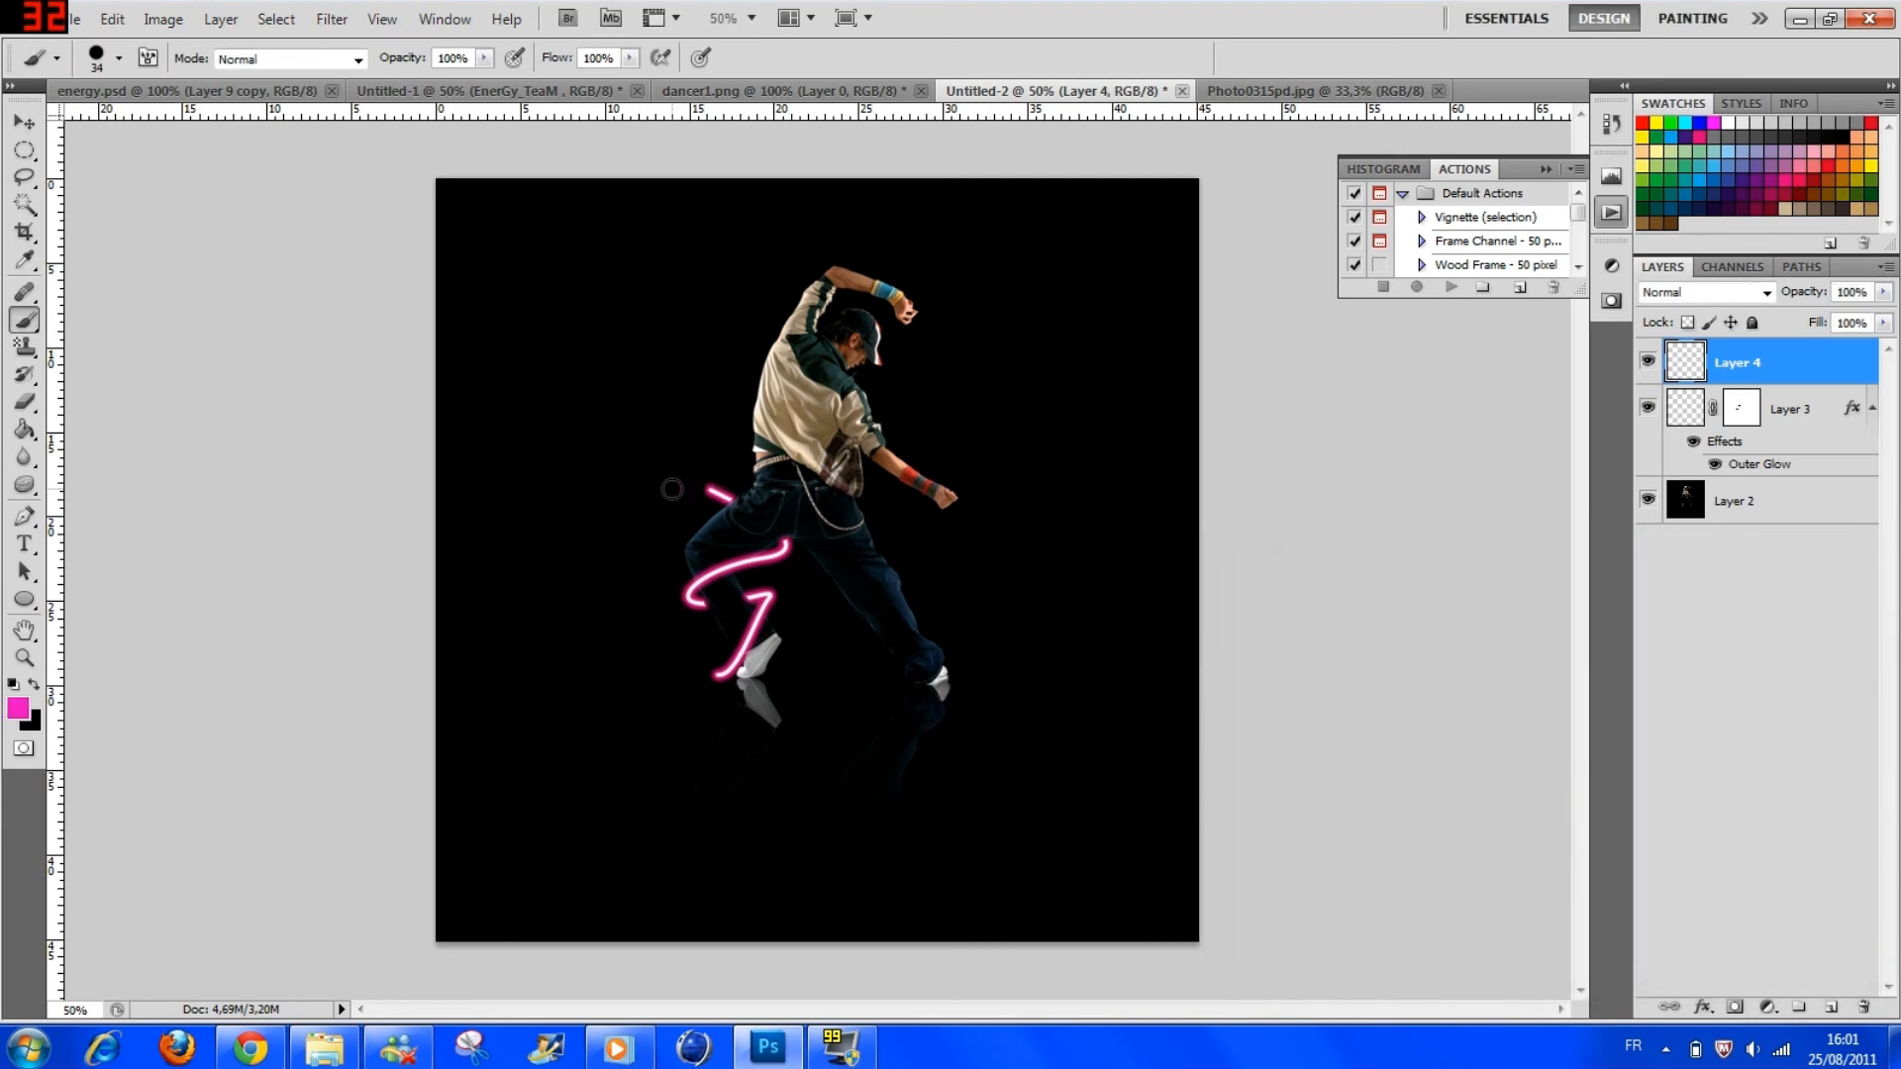
mouse_move(706, 490)
left_mouse_down()
mouse_move(788, 542)
mouse_move(760, 557)
mouse_move(784, 560)
left_mouse_up()
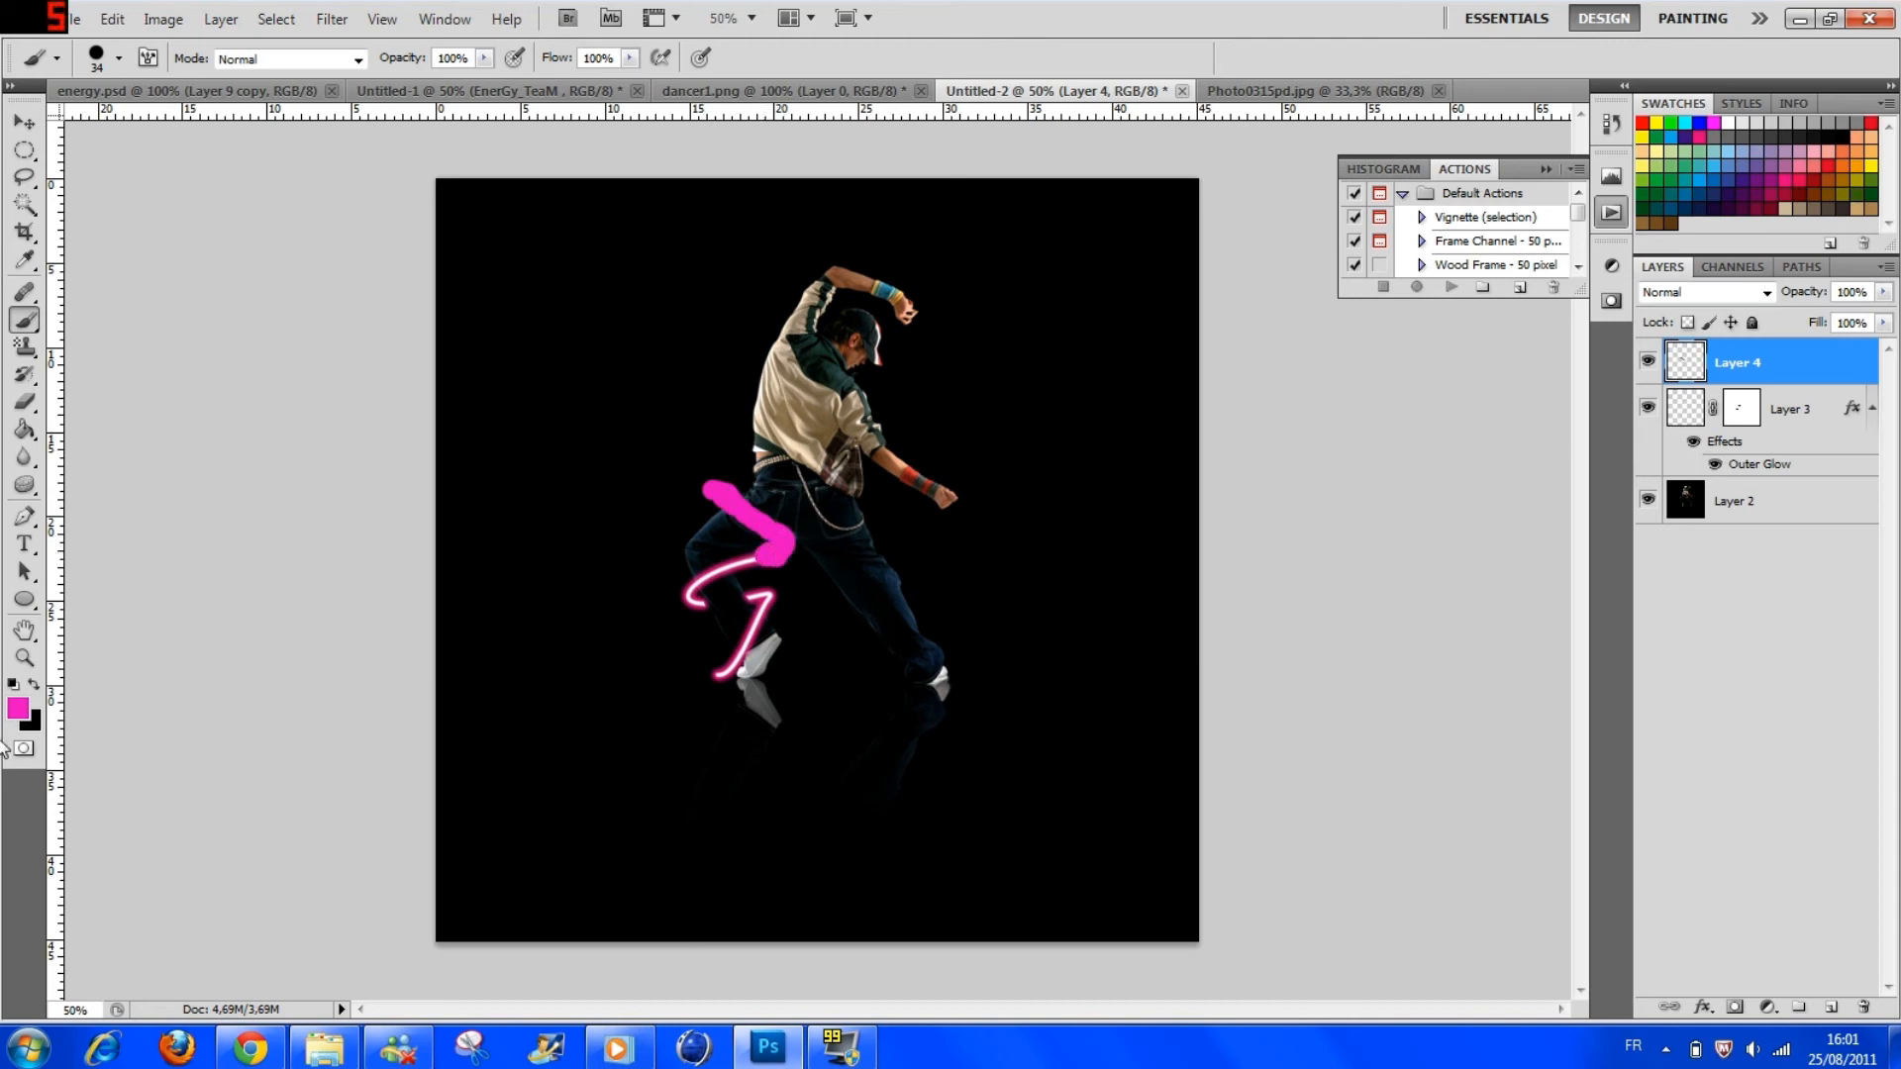
Step: Brush green (#07ea82) over the neon line's middle section around the knee on the new layer
left_click(18, 709)
left_click_drag(1560, 648, 1564, 788)
left_click(1814, 600)
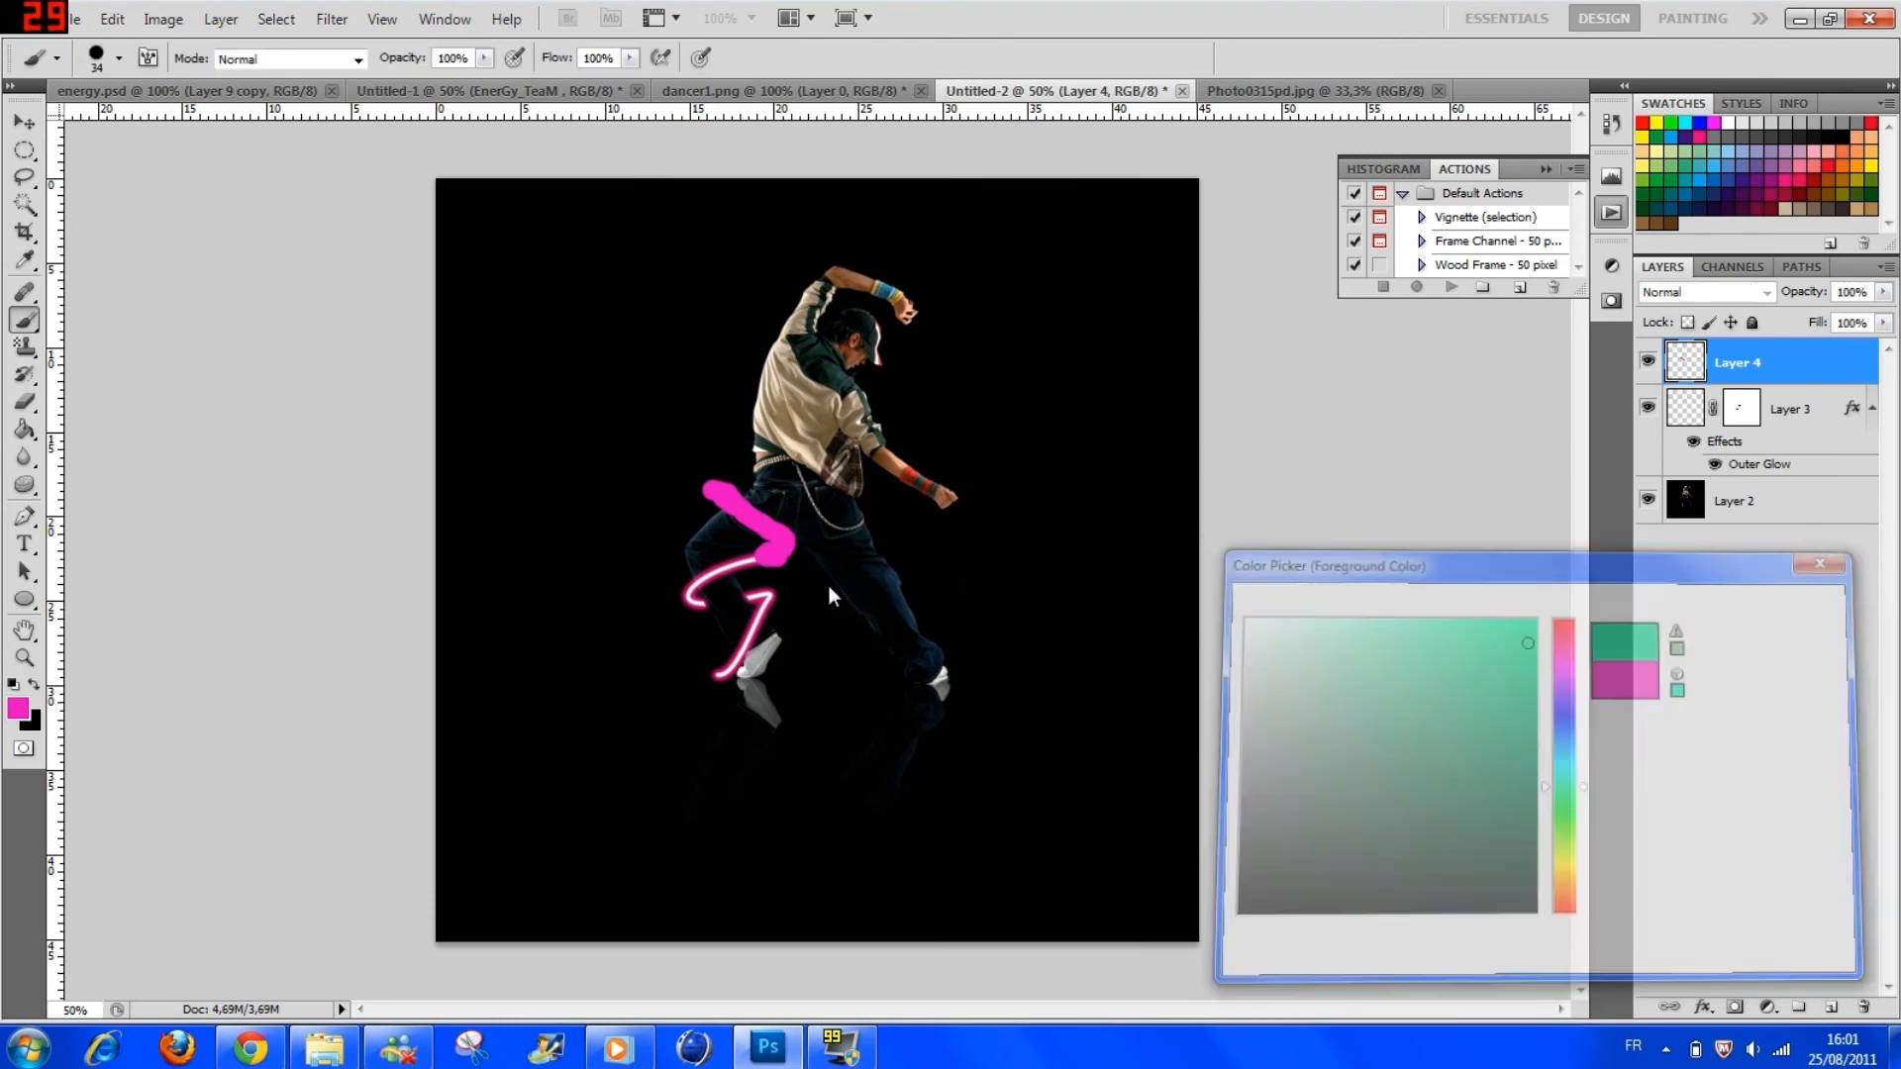
mouse_move(752, 560)
left_mouse_down()
mouse_move(698, 576)
mouse_move(701, 602)
left_mouse_up()
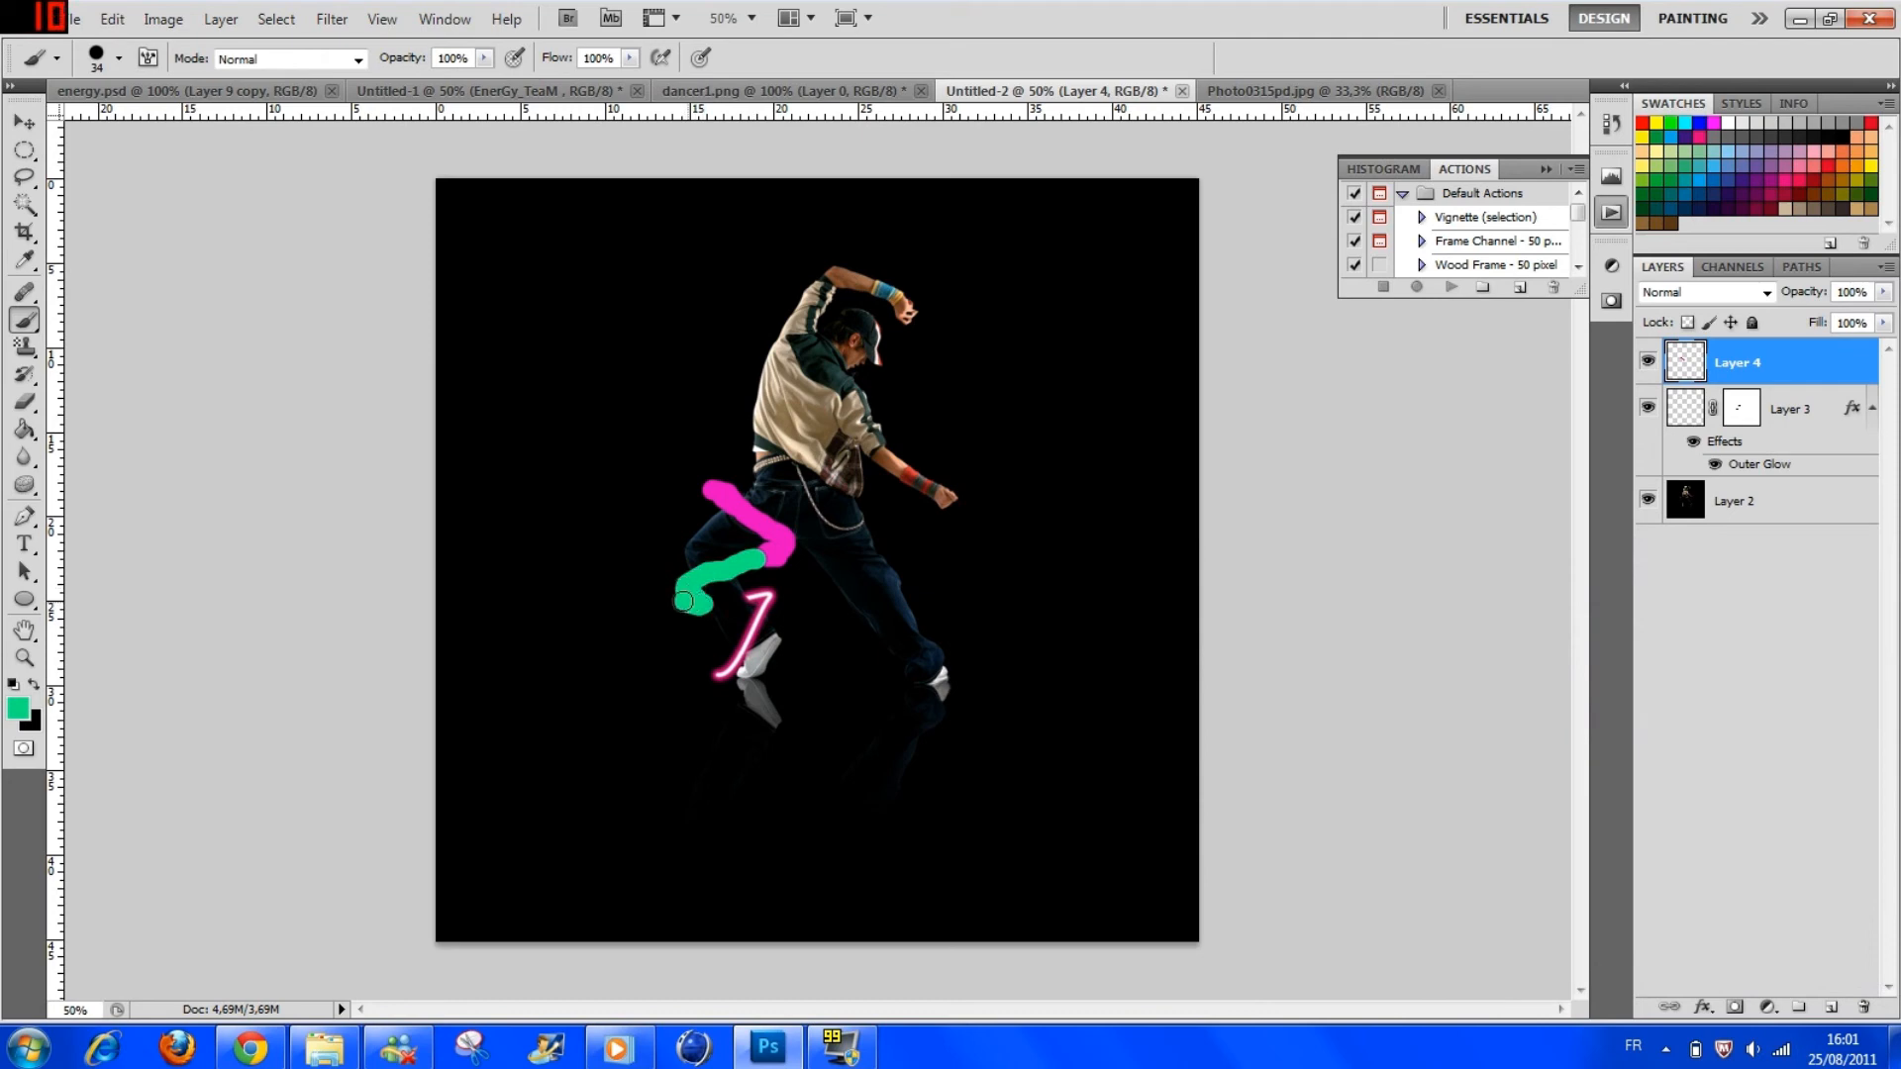
Step: Brush yellow-green over the neon line's lowest section, down to the dancer's foot
left_click(18, 707)
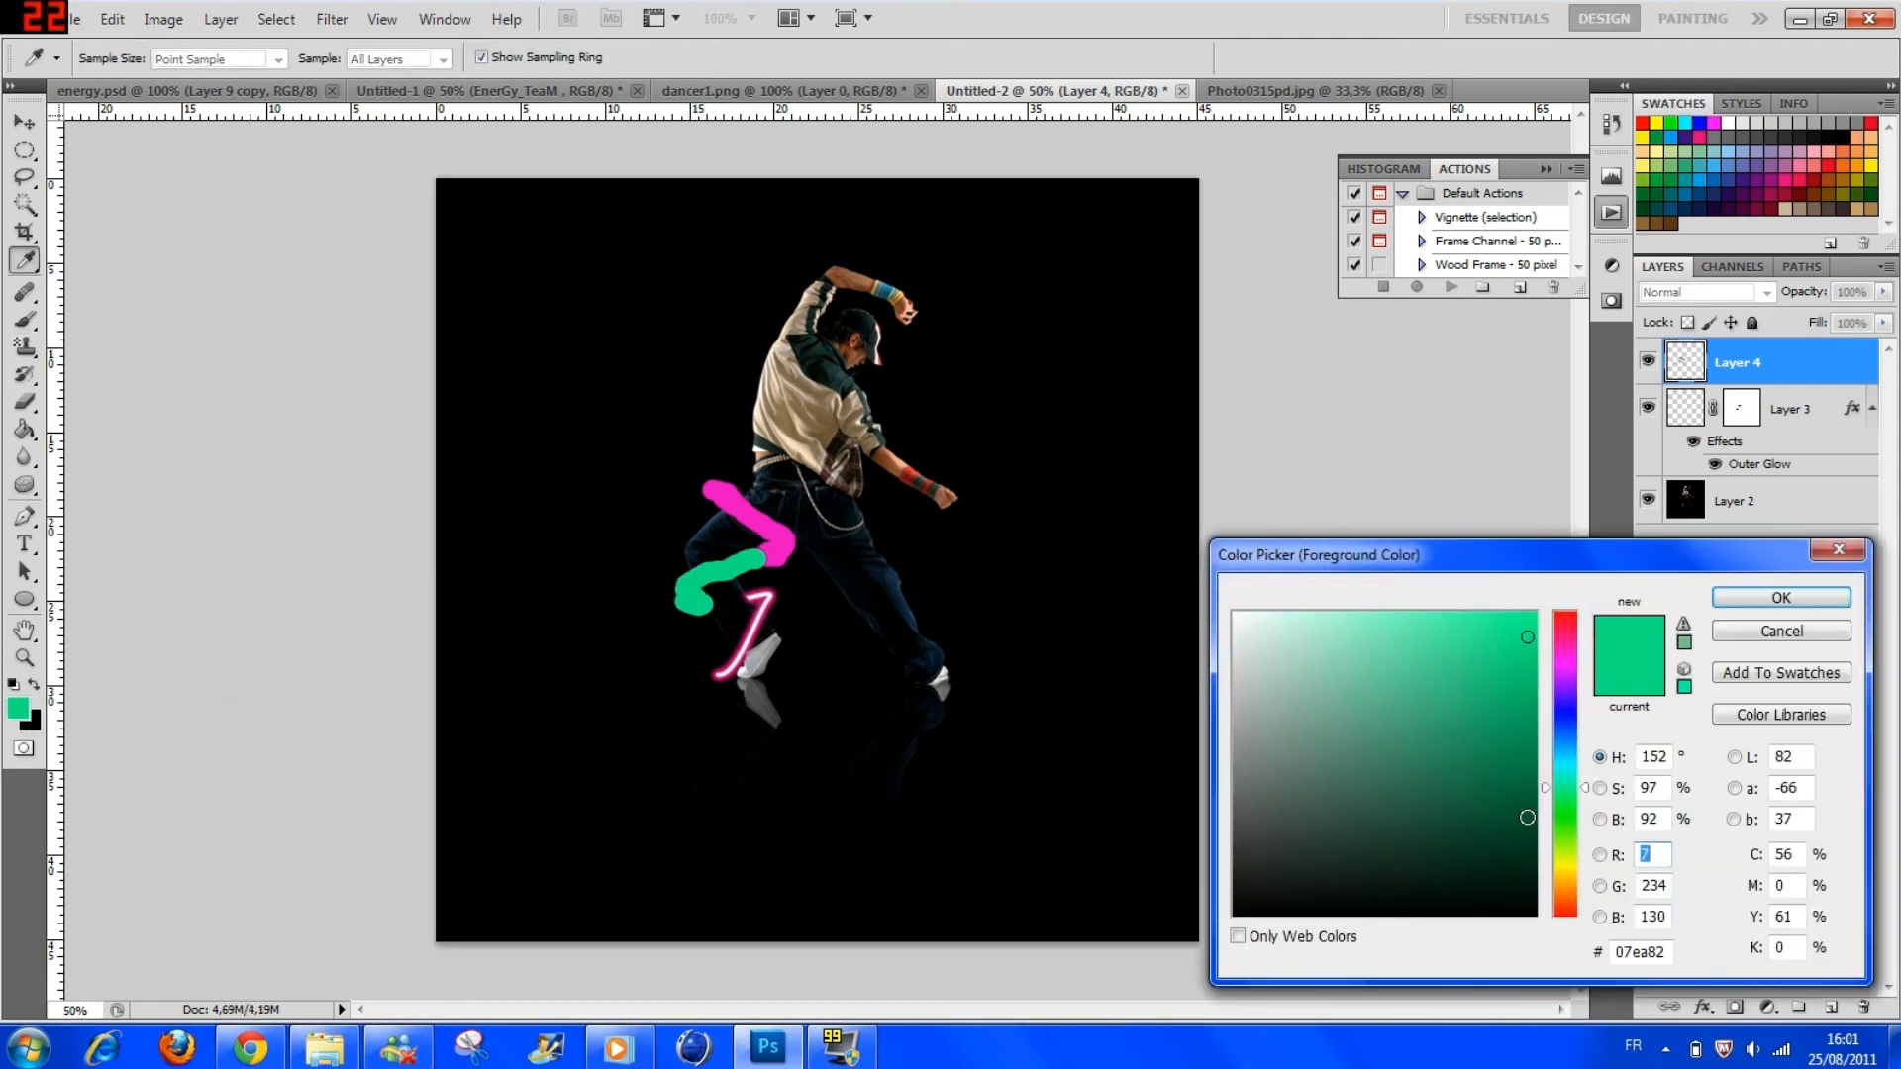
left_click(1565, 850)
left_click(1723, 599)
mouse_move(774, 592)
left_mouse_down()
mouse_move(742, 597)
mouse_move(764, 596)
mouse_move(730, 675)
left_mouse_up()
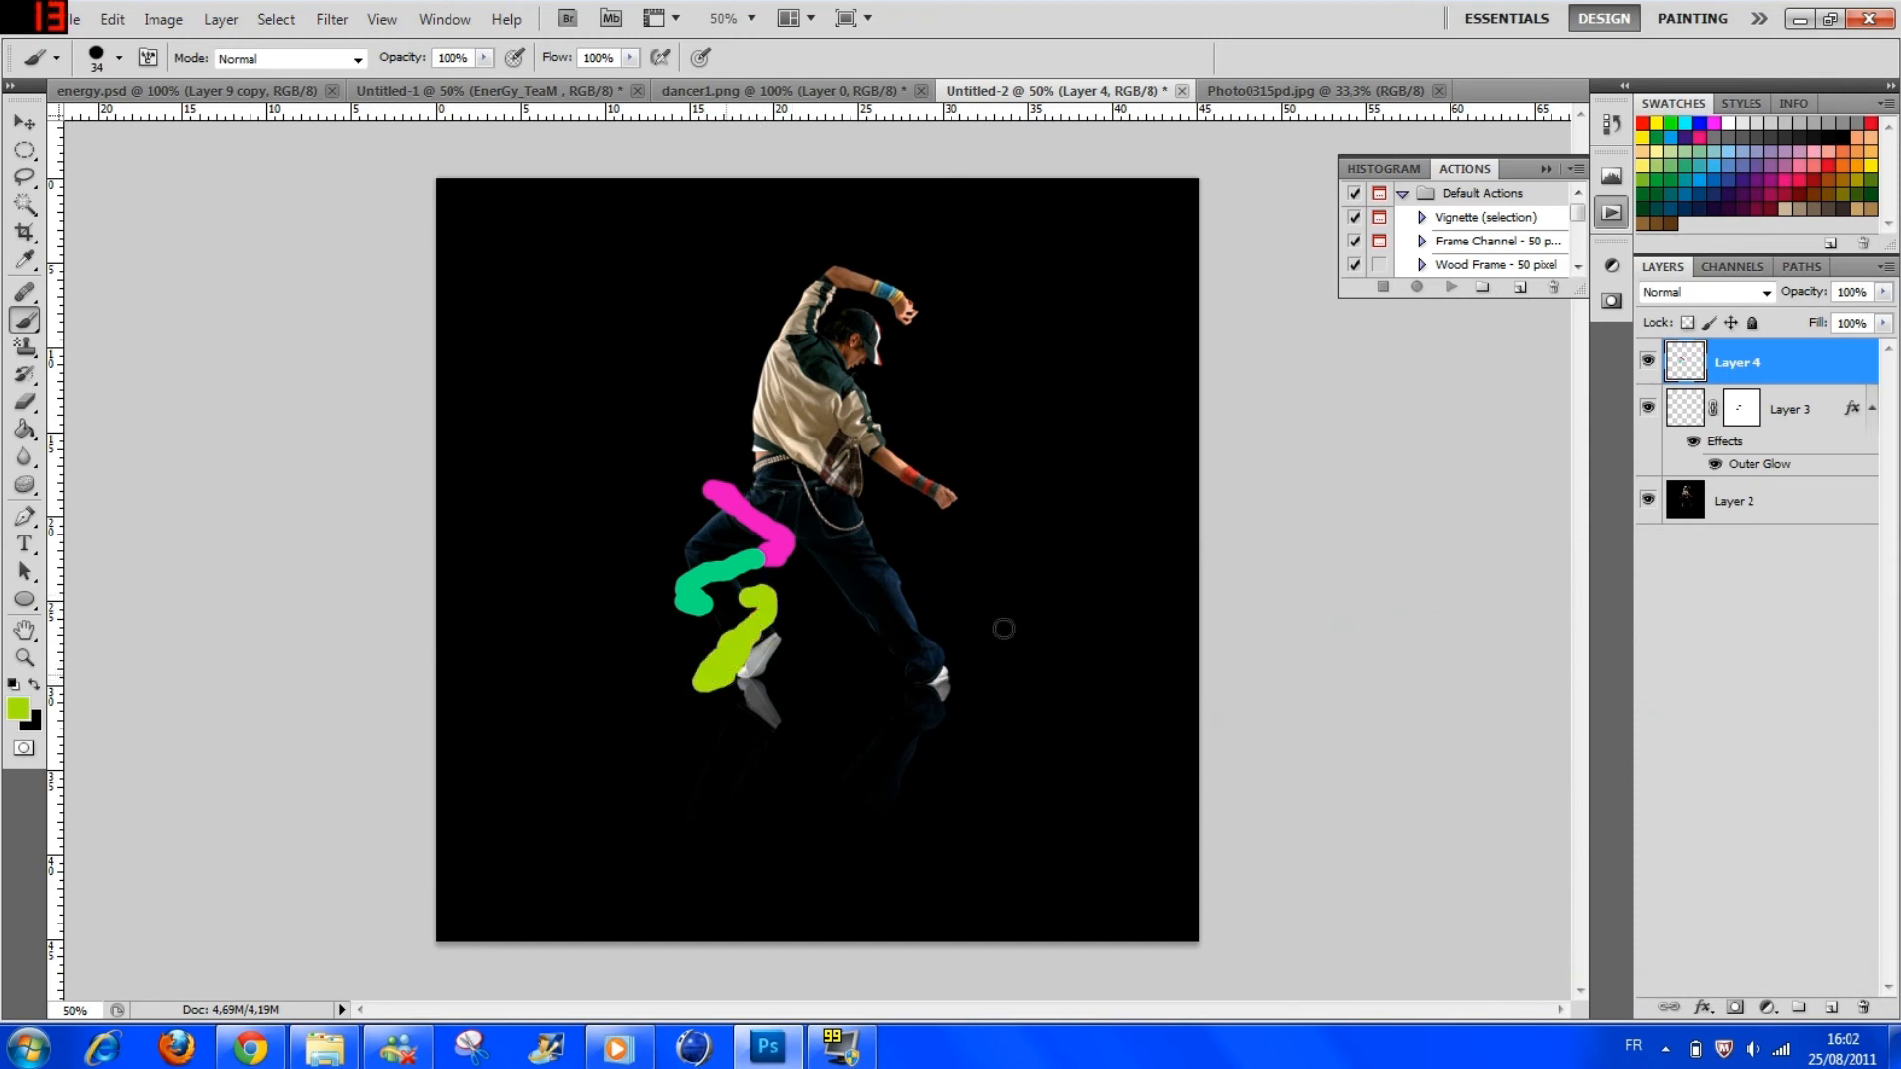
Step: Try the Darken blend mode on the layer of colour strokes
left_click(1767, 291)
left_click(1767, 289)
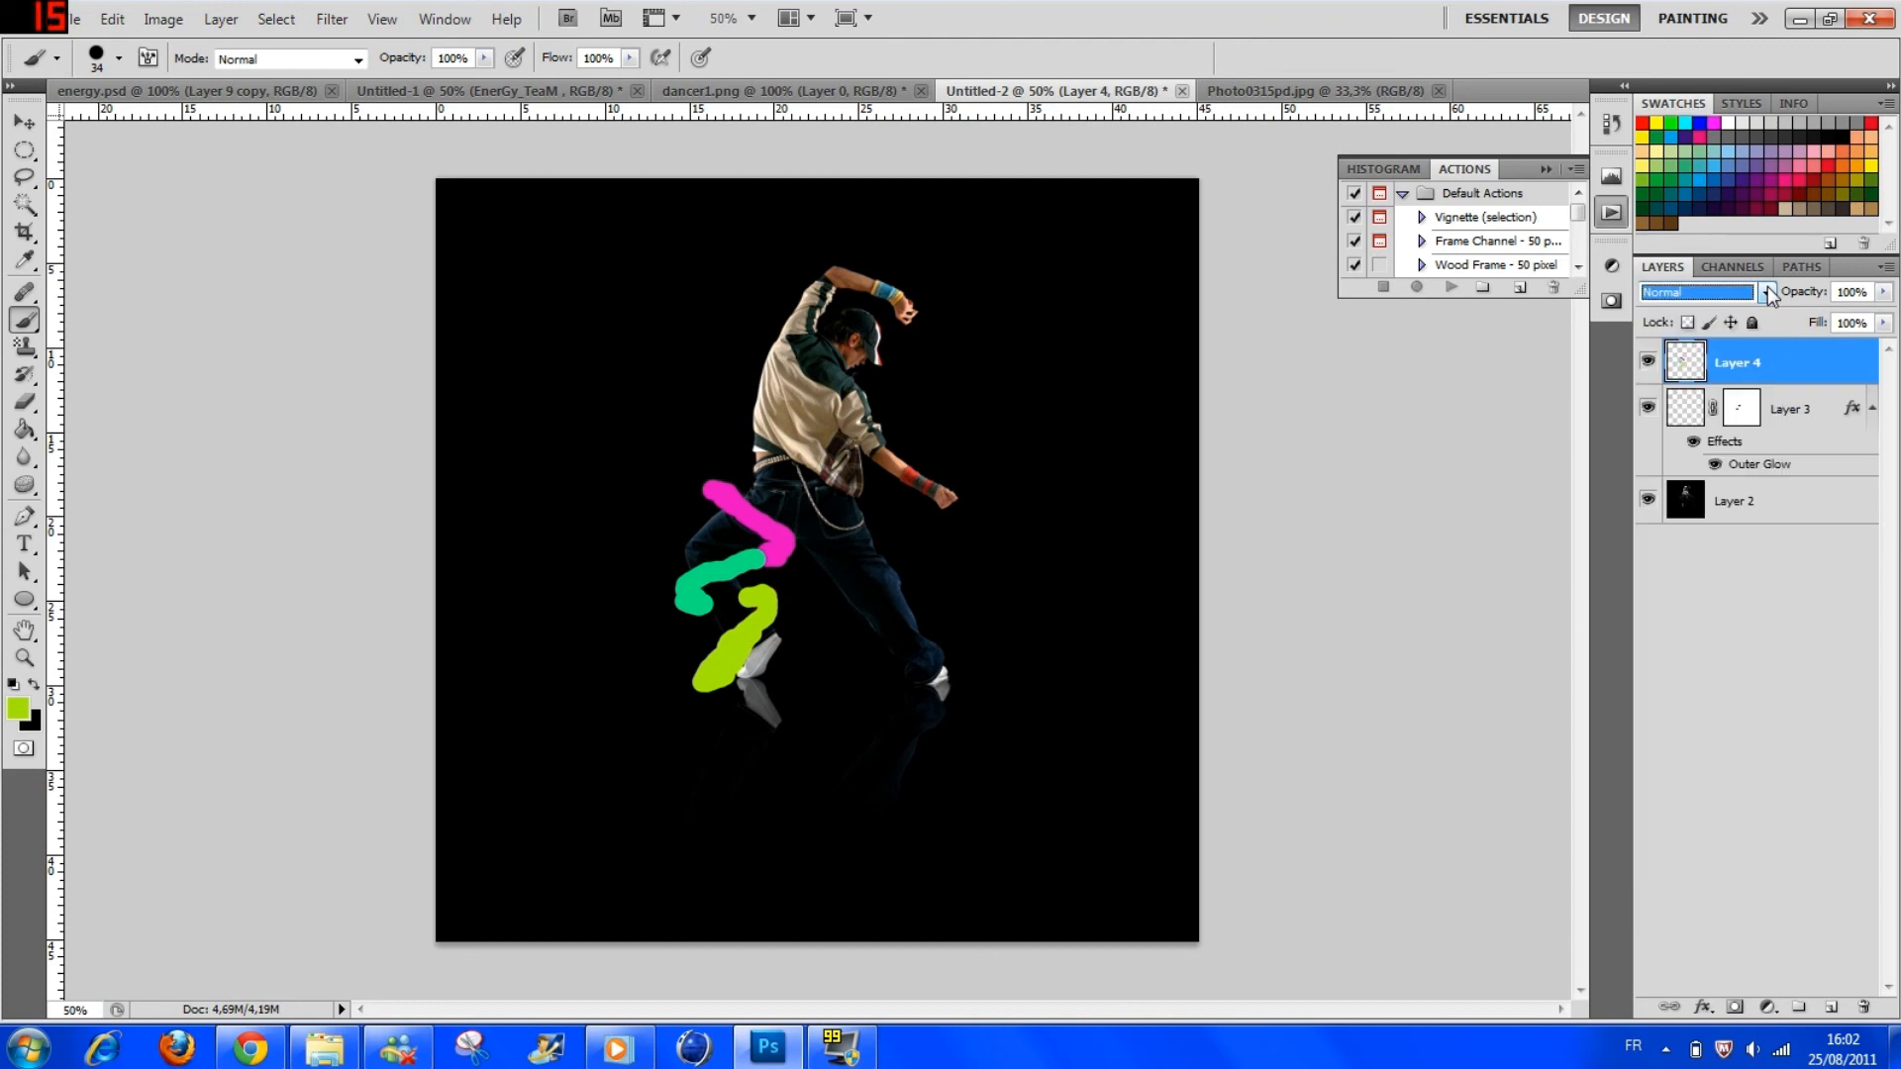
left_click(1767, 289)
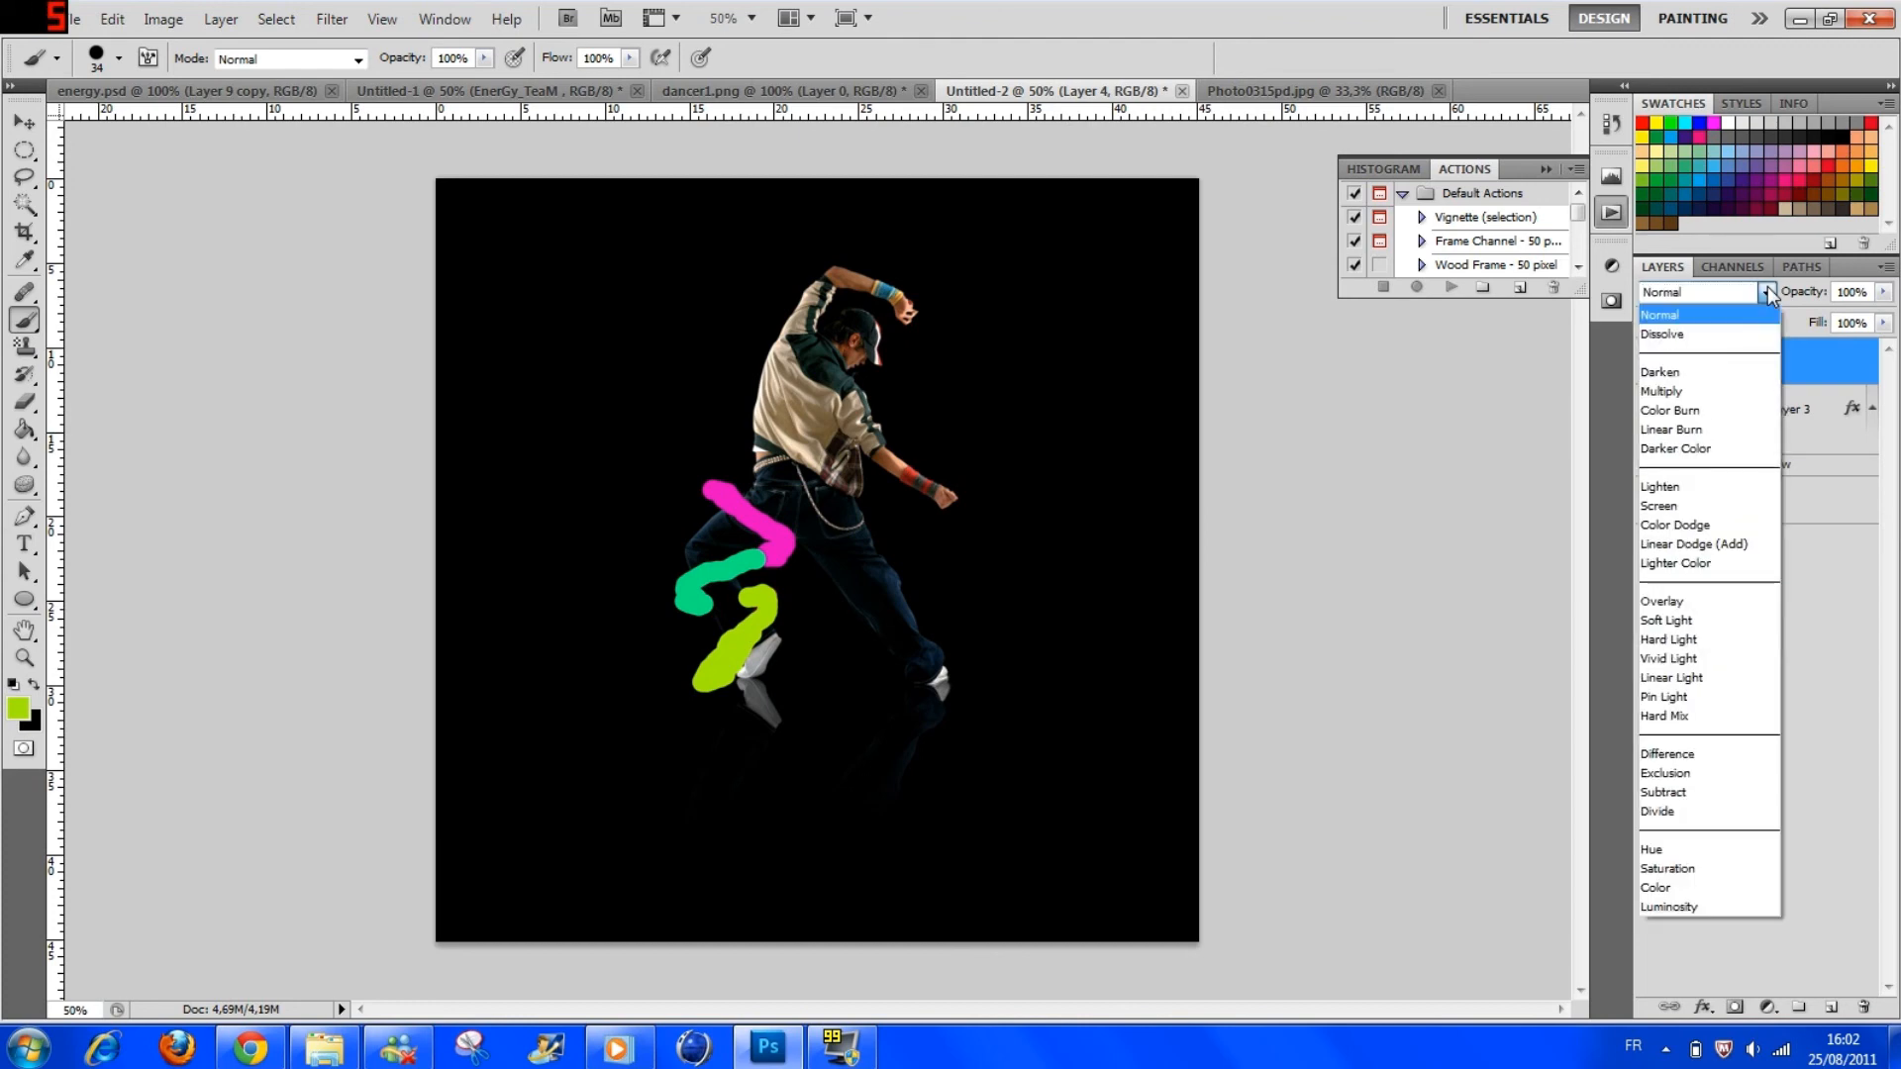
left_click(1768, 293)
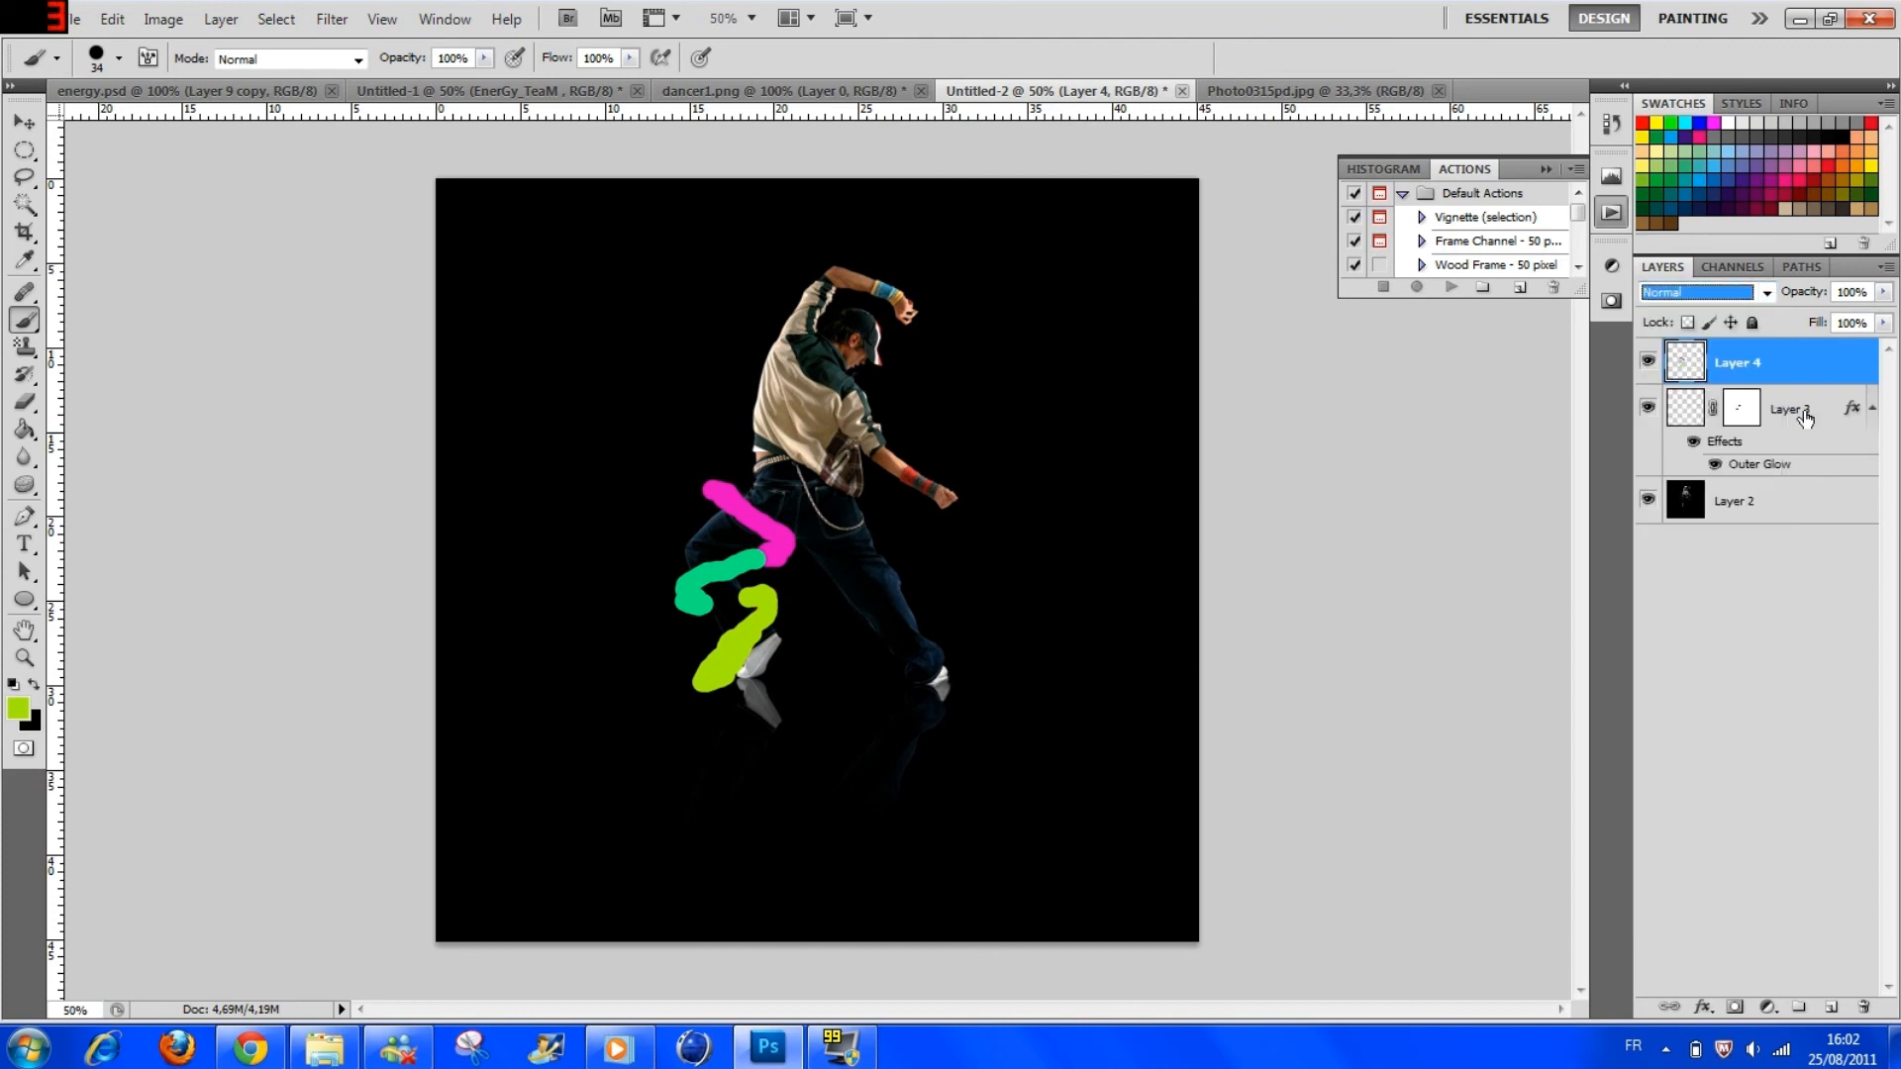
left_click(1766, 295)
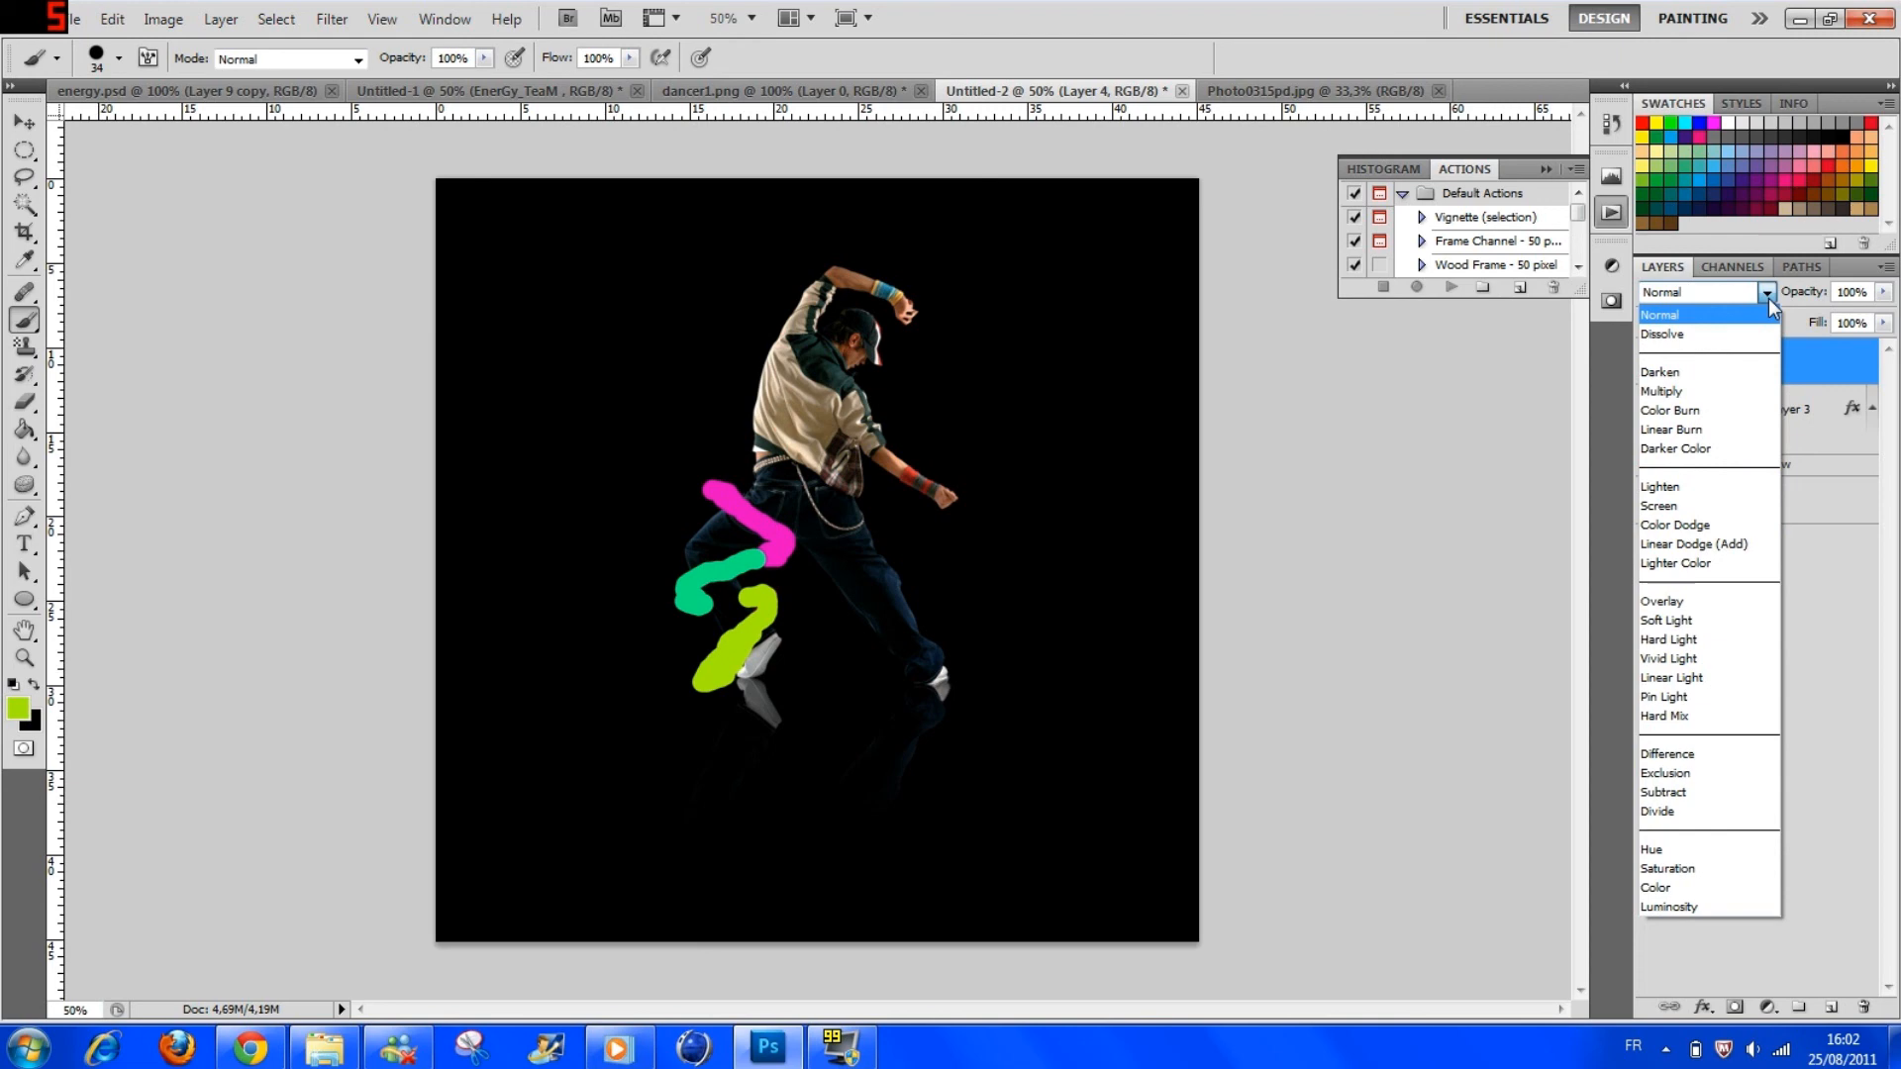
left_click(1769, 297)
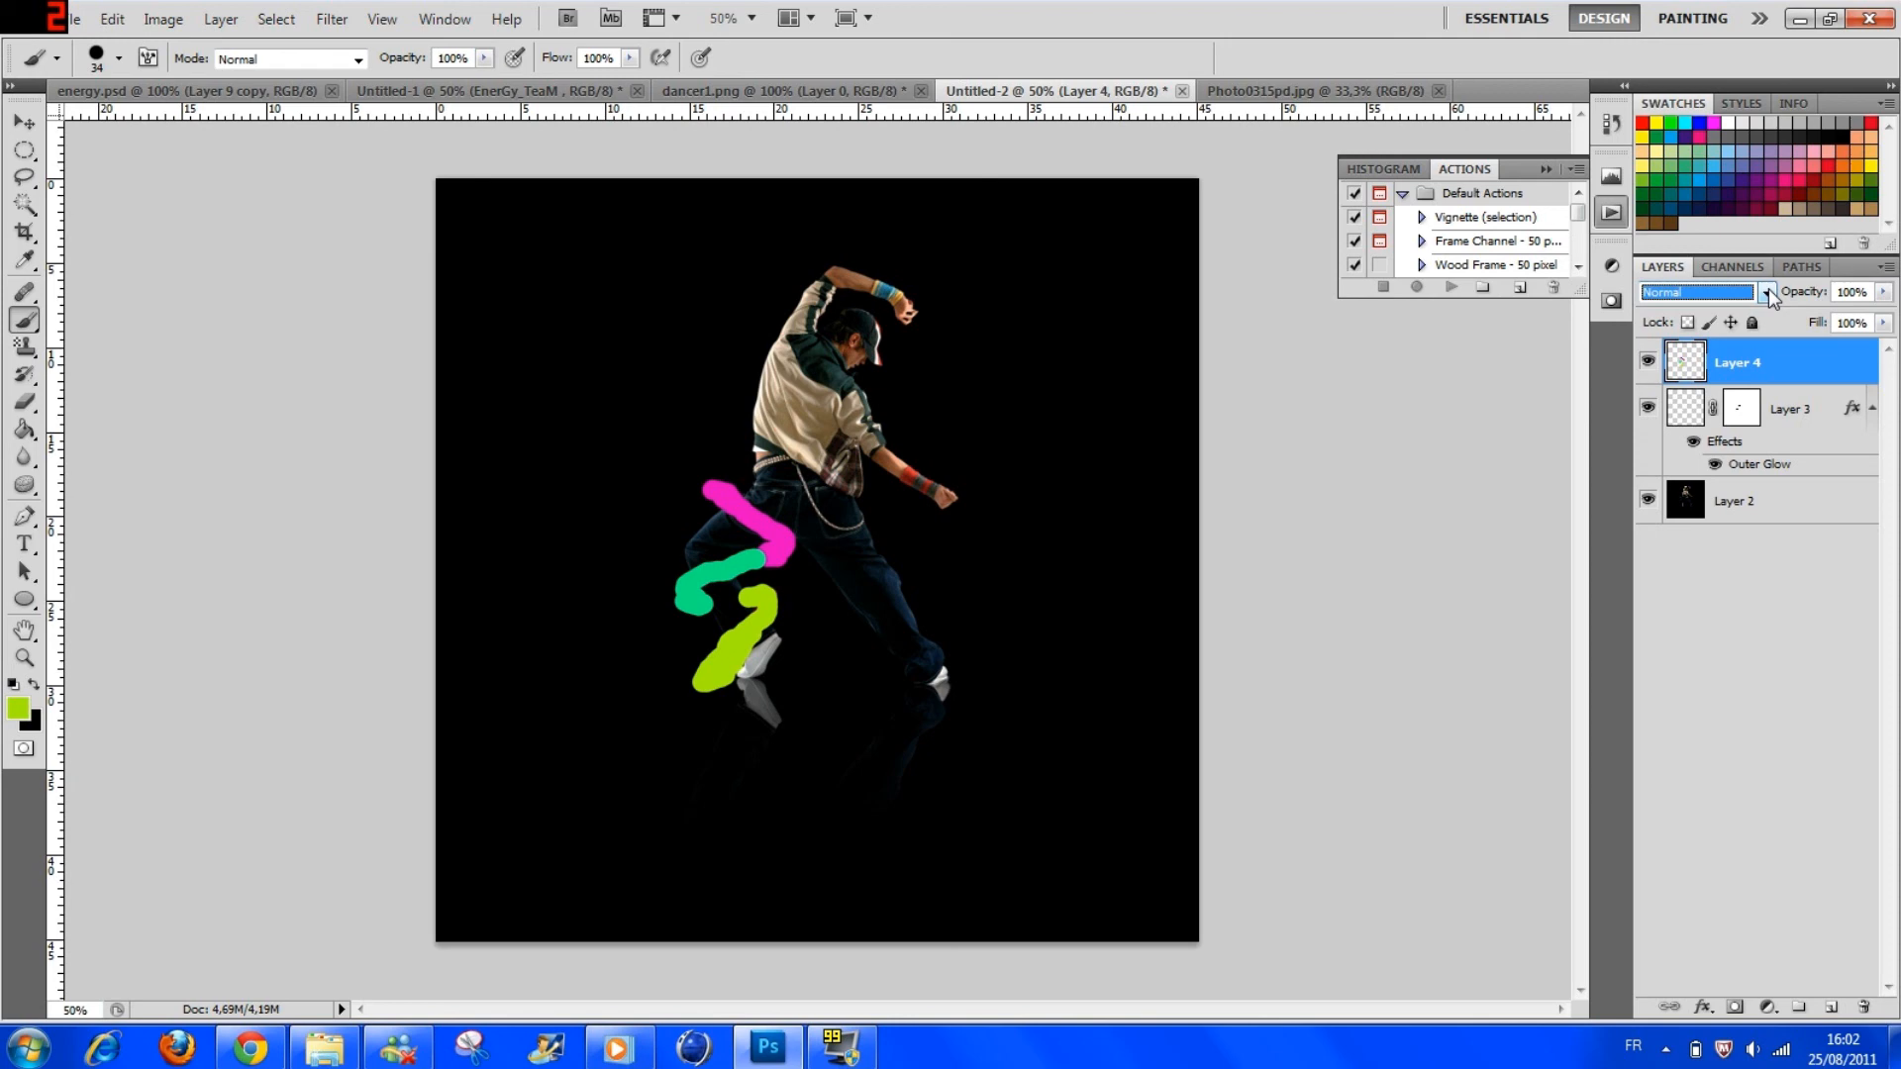
left_click(1768, 288)
left_click(1768, 288)
key("Down")
key("Down")
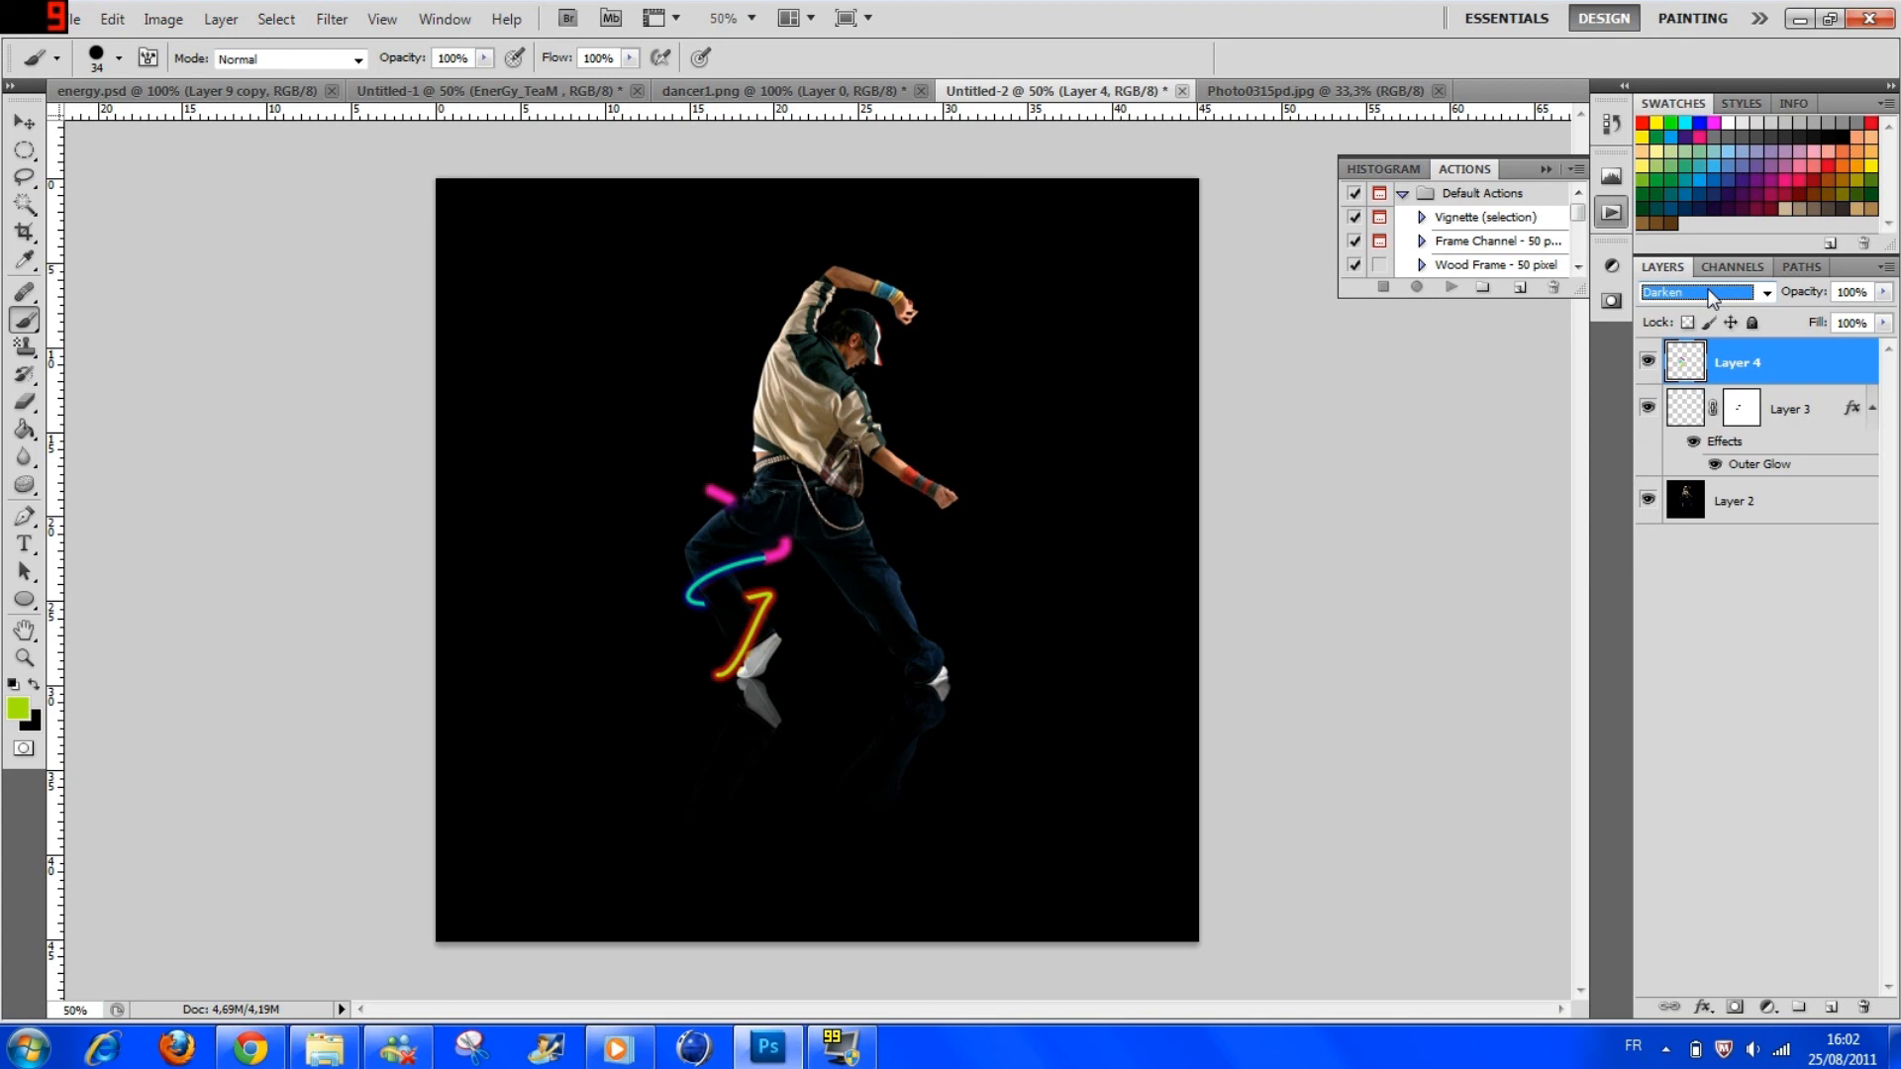
Step: Set the blend mode of the layer with the colour strokes to Darker Color
scroll(1710, 297, "down", 3)
scroll(1709, 297, "down", 1)
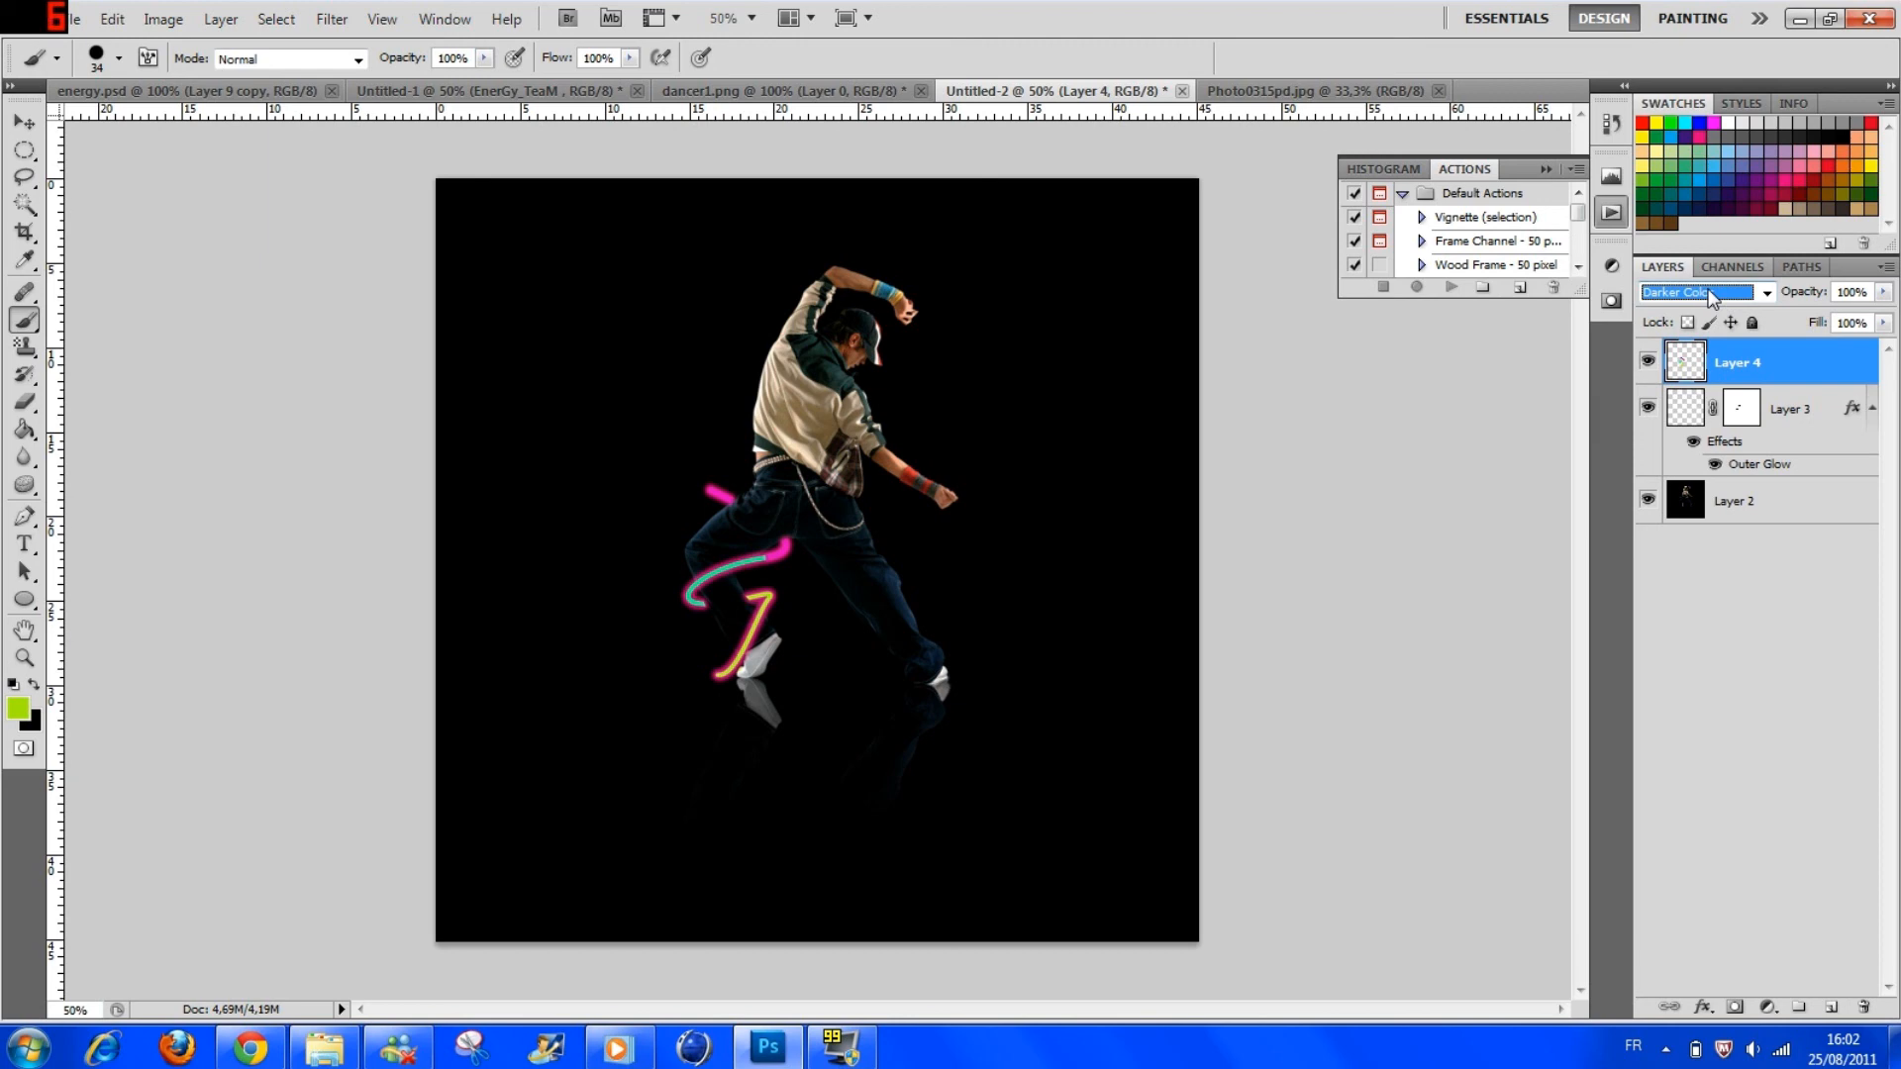
scroll(1710, 297, "down", 1)
scroll(1710, 297, "up", 1)
scroll(1710, 297, "up", 1)
scroll(1710, 297, "up", 1)
scroll(1710, 297, "up", 1)
scroll(1710, 297, "down", 3)
left_click(1735, 292)
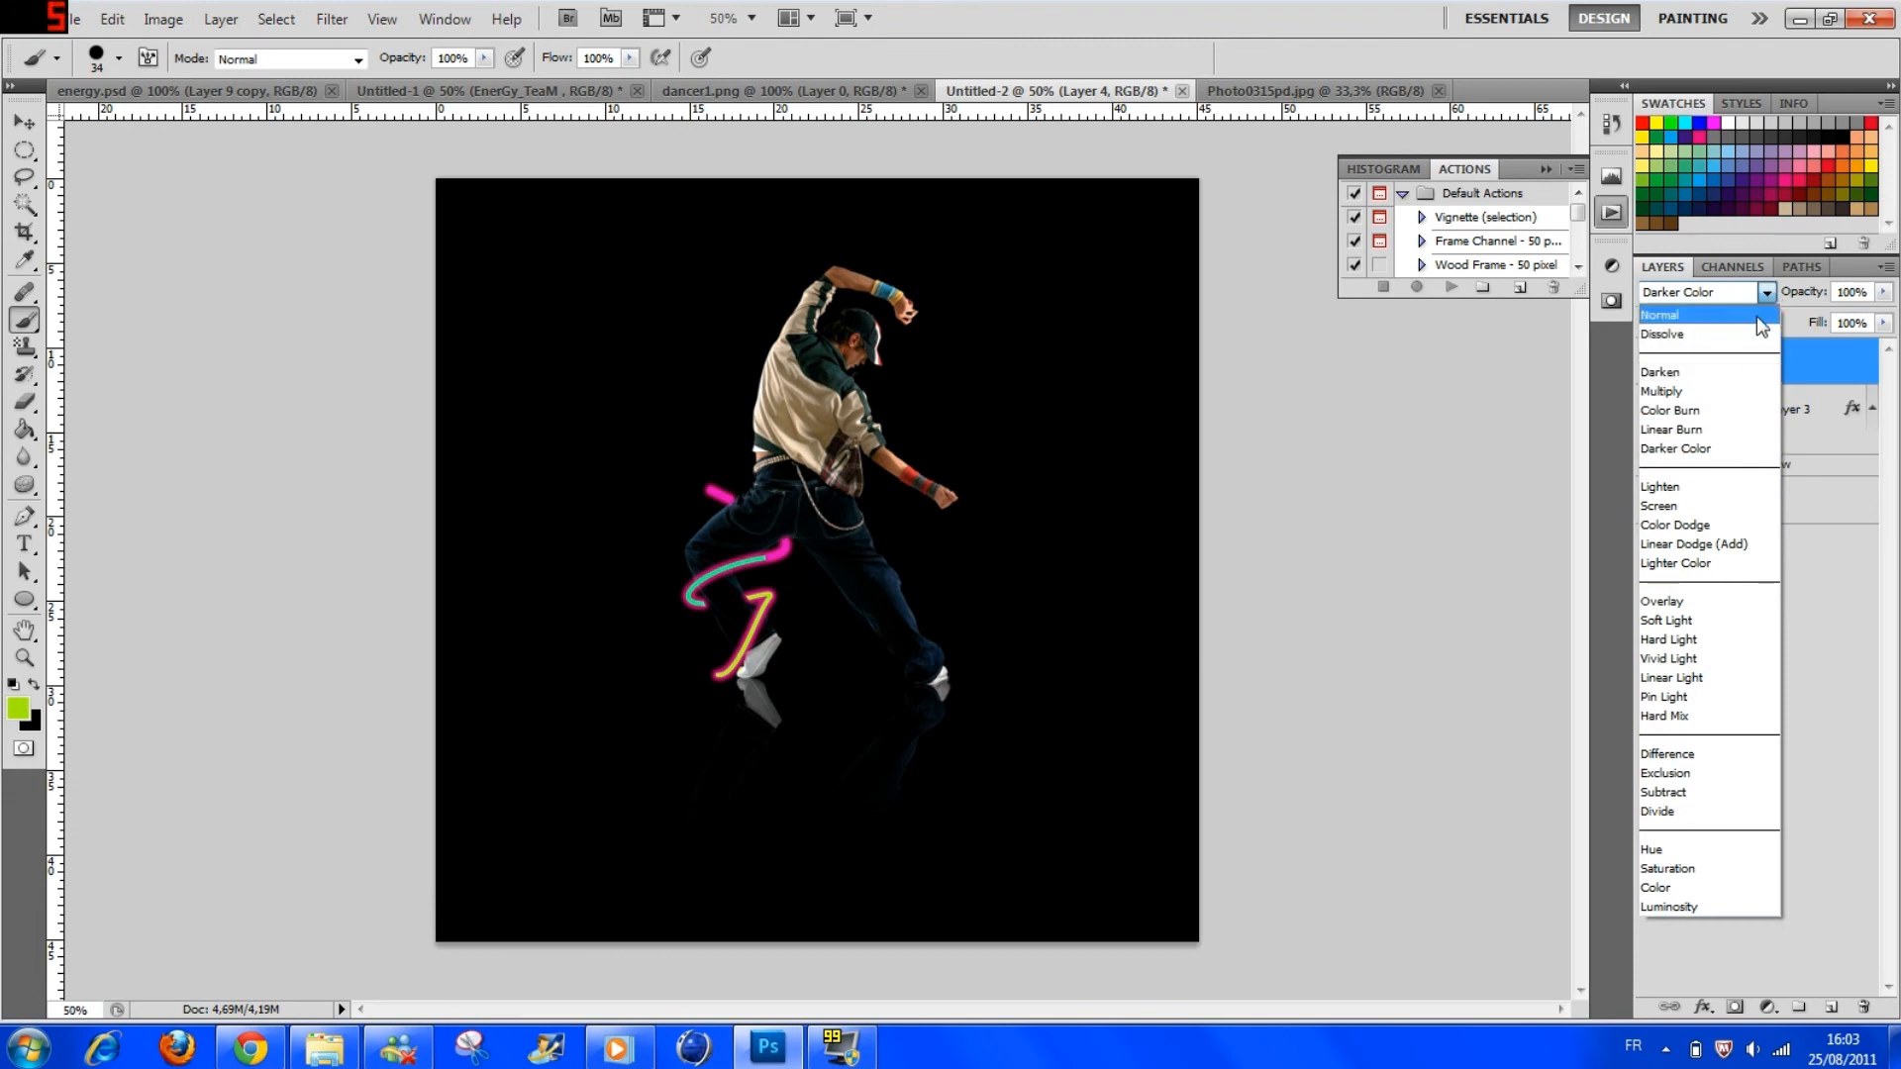
left_click(1768, 294)
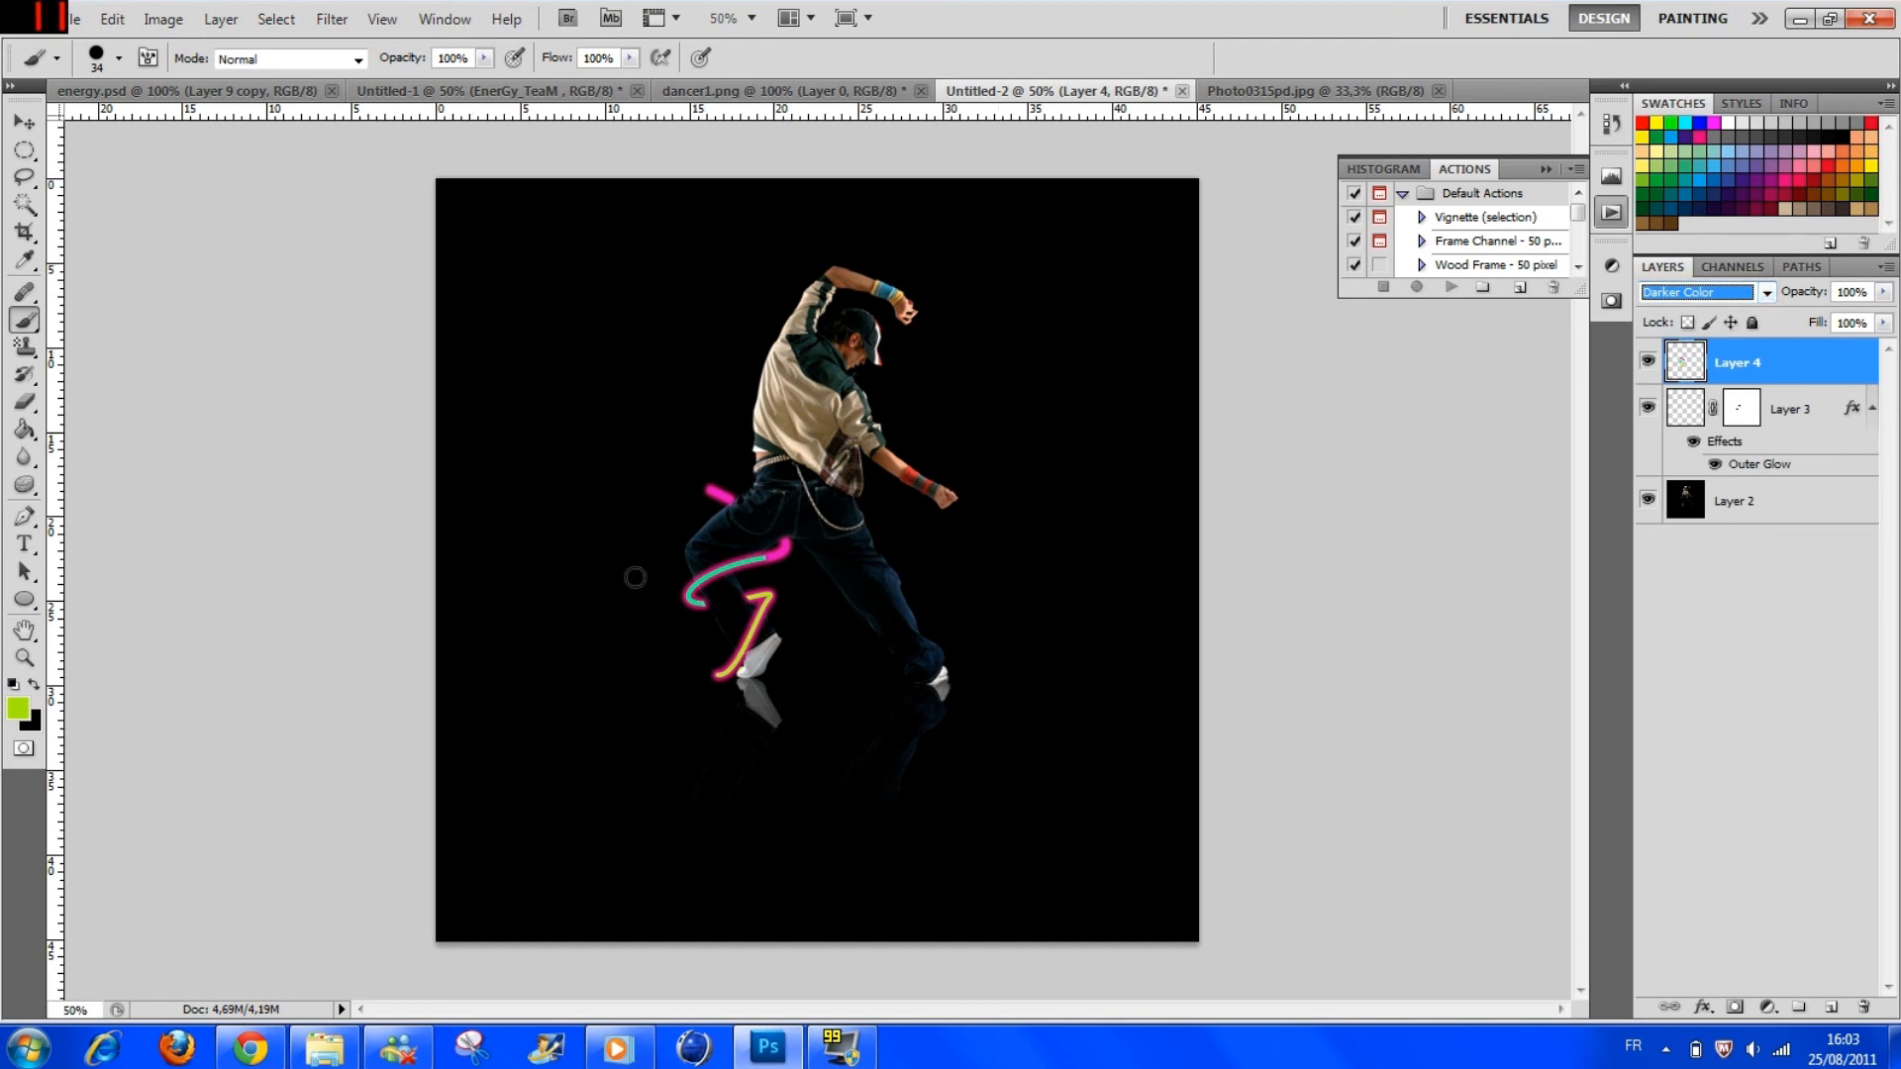
left_click(1444, 743)
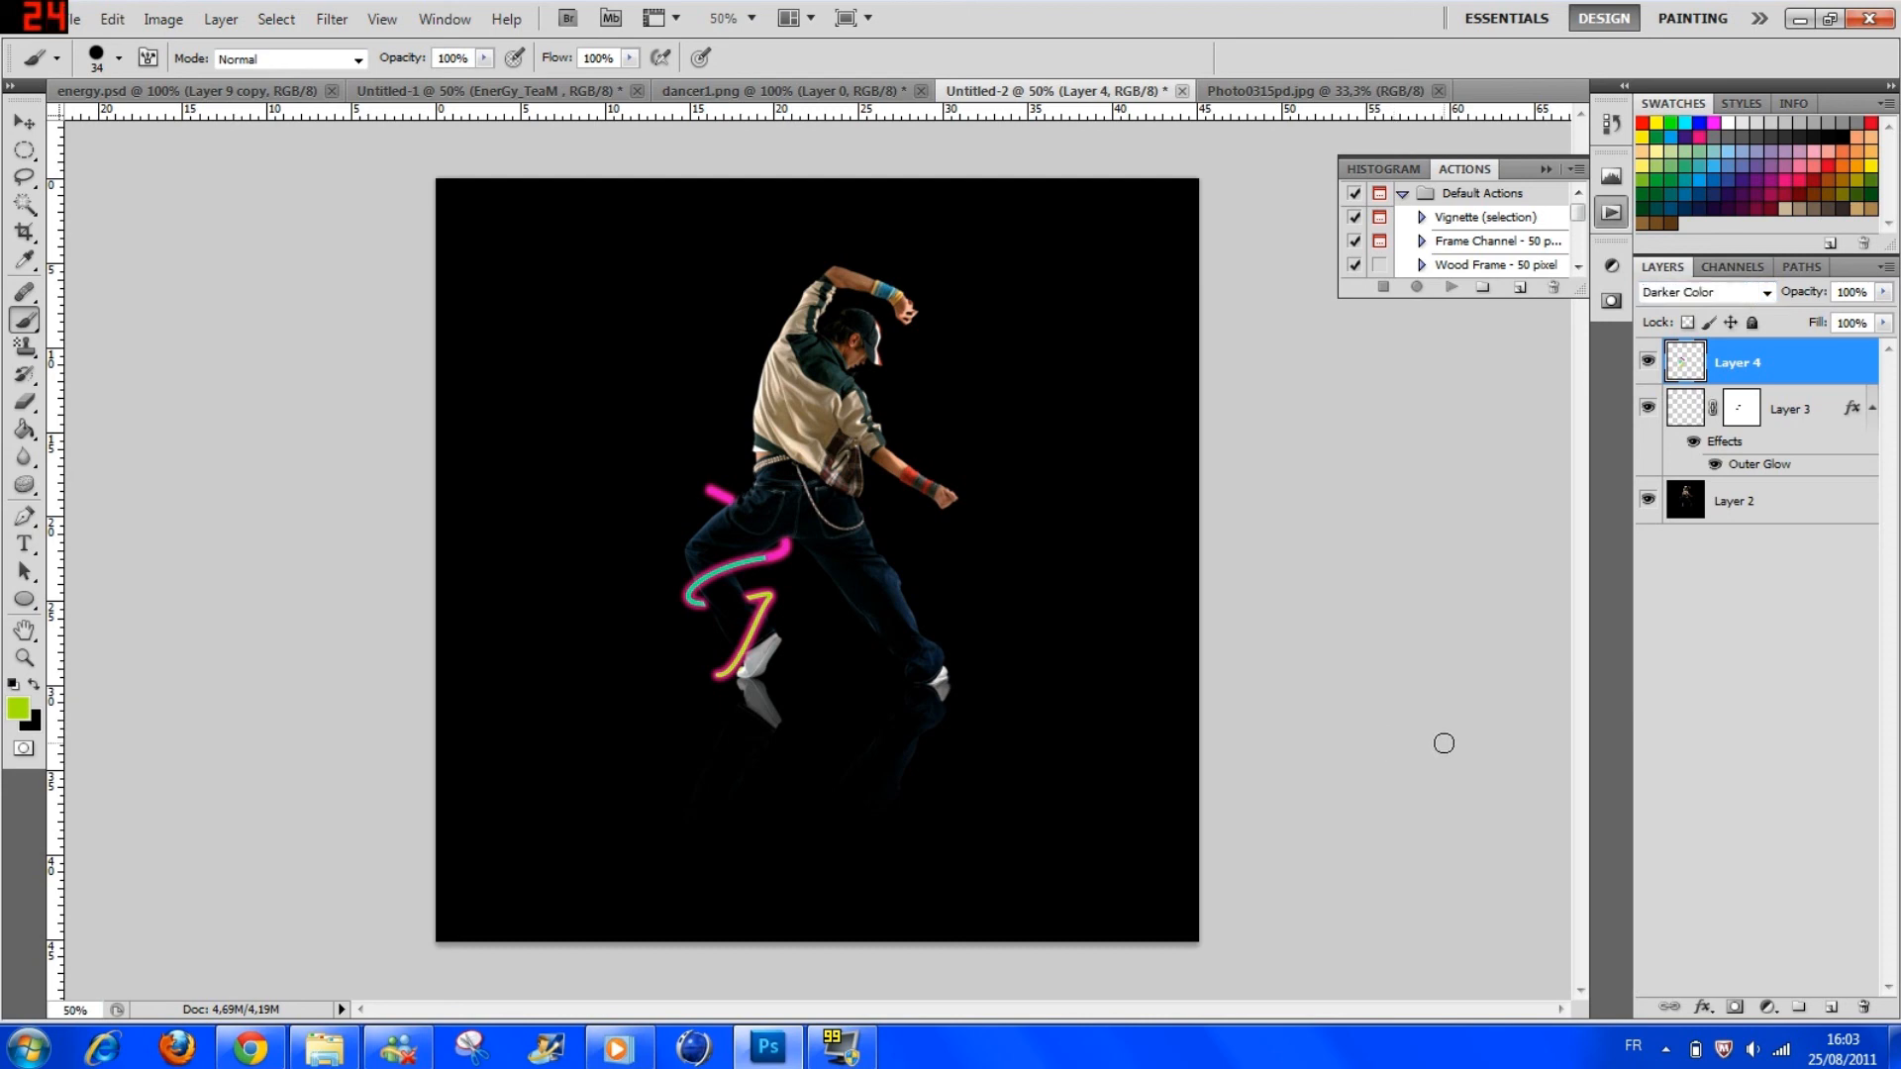